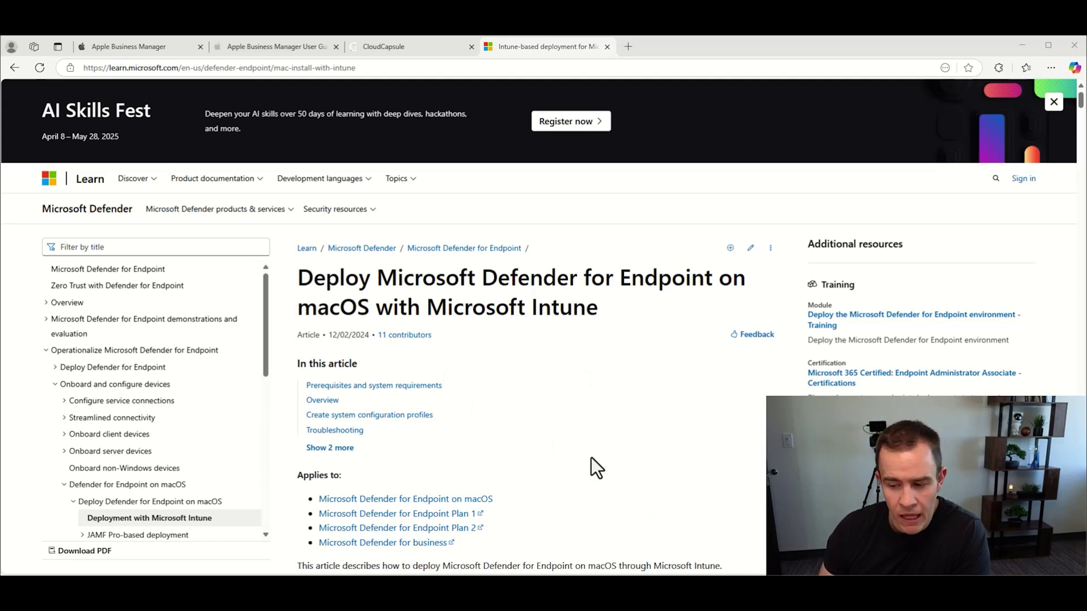
Scroll down the 'Deploy Microsoft Defender for Endpoint on macOS with Microsoft Intune' article.
{"action": "scroll", "coordinate": [591, 457], "scroll_direction": "down", "scroll_amount": 5}
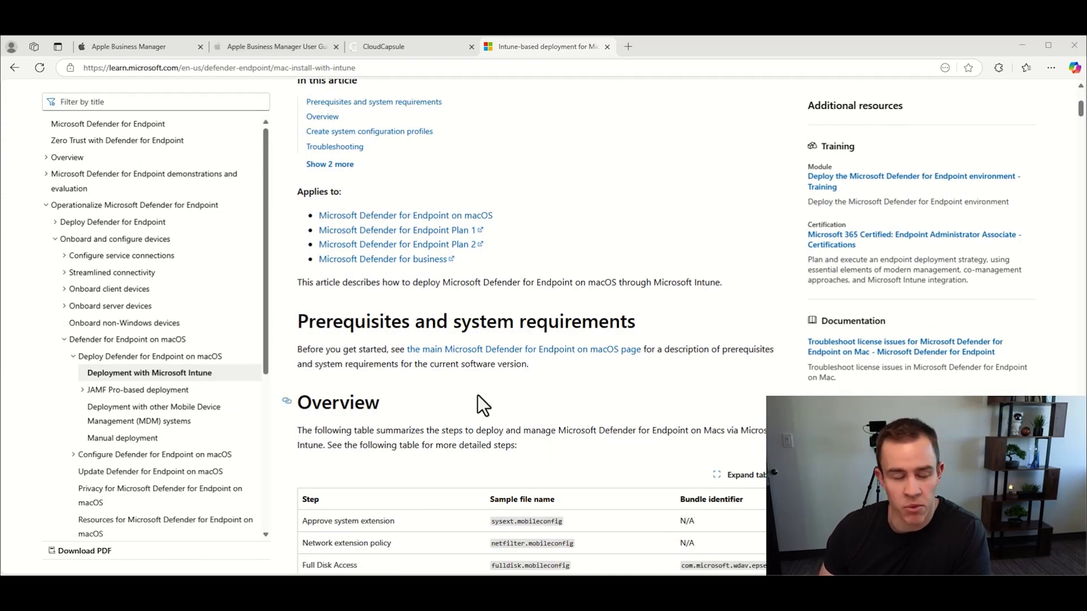
Scroll through the Intune deployment steps table to the Defender for Endpoint on Mac overview.
{"action": "scroll", "coordinate": [477, 396], "scroll_direction": "down", "scroll_amount": 3}
{"action": "scroll", "coordinate": [538, 447], "scroll_direction": "down", "scroll_amount": 3}
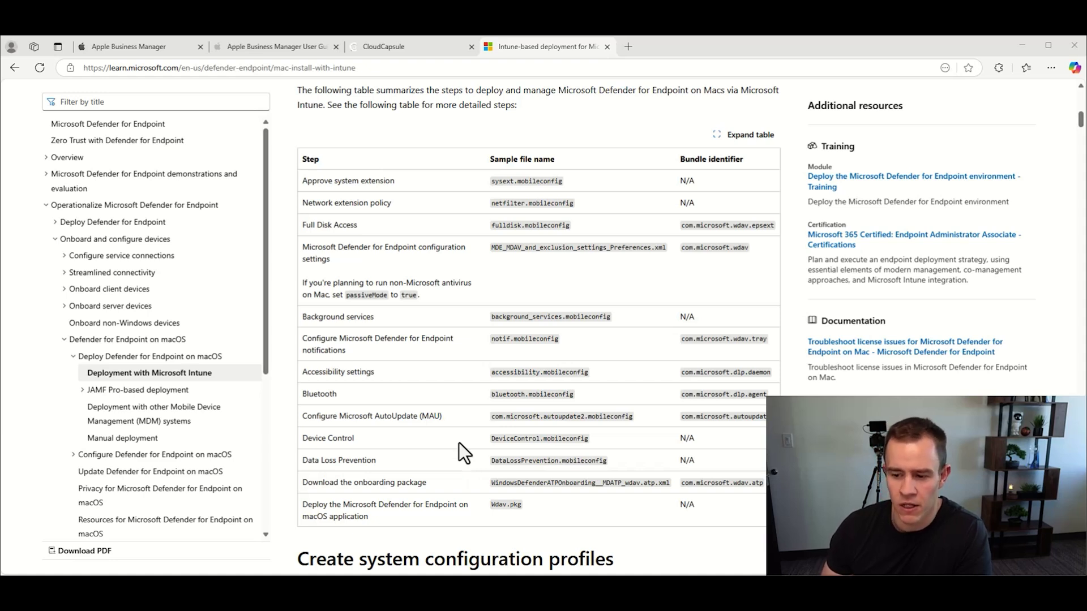
{"action": "scroll", "coordinate": [447, 532], "scroll_direction": "down", "scroll_amount": 4}
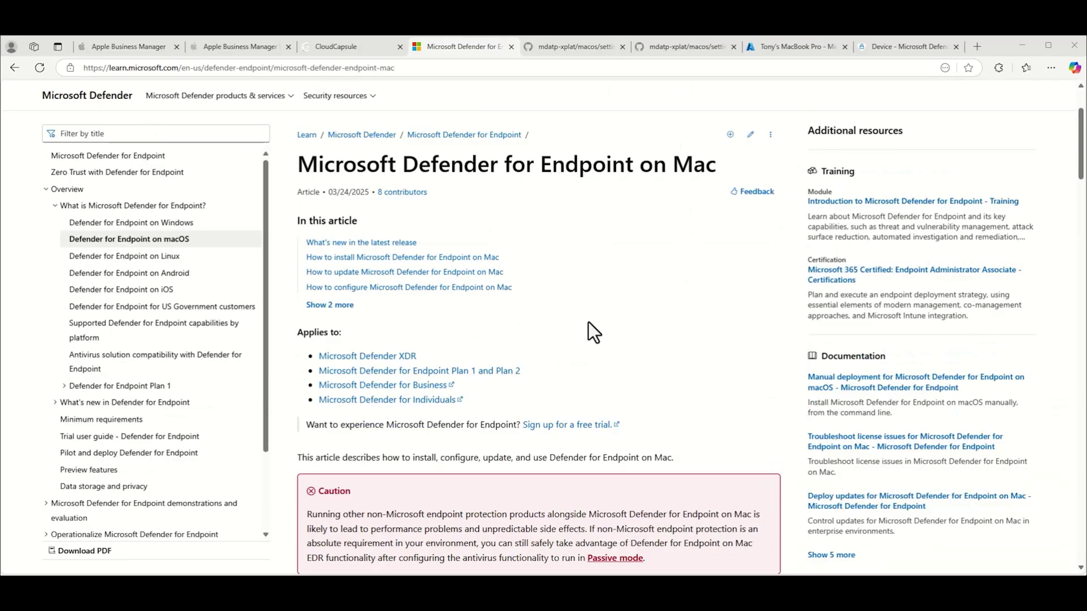
{"action": "scroll", "coordinate": [592, 330], "scroll_direction": "down", "scroll_amount": 6}
Scroll to the macOS system and licensing requirements section.
{"action": "scroll", "coordinate": [574, 123], "scroll_direction": "up", "scroll_amount": 9}
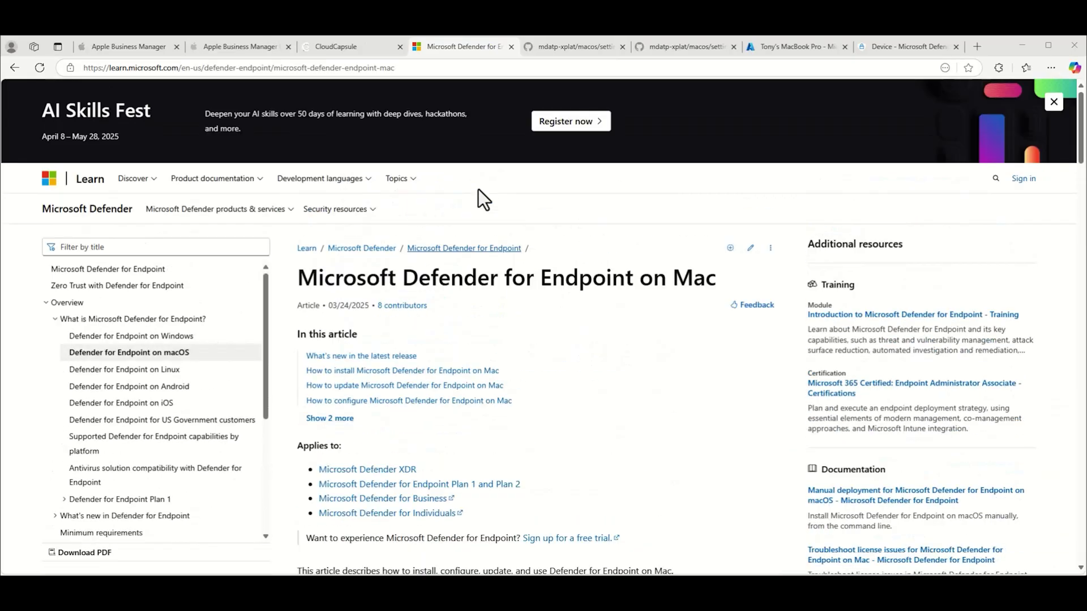
{"action": "scroll", "coordinate": [582, 357], "scroll_direction": "down", "scroll_amount": 10}
{"action": "scroll", "coordinate": [629, 384], "scroll_direction": "down", "scroll_amount": 9}
{"action": "scroll", "coordinate": [451, 305], "scroll_direction": "up", "scroll_amount": 4}
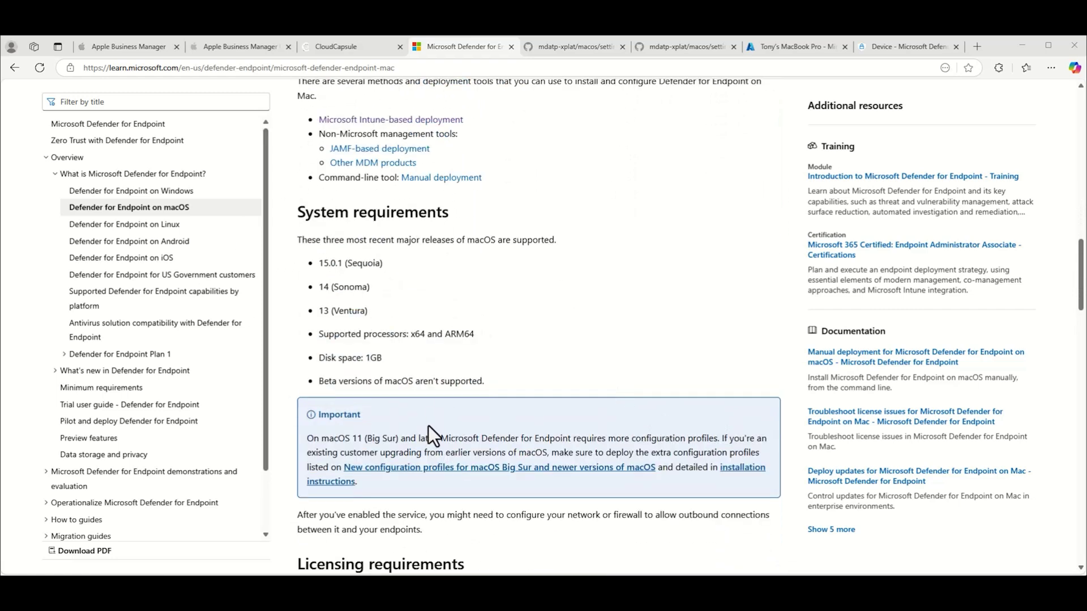
{"action": "scroll", "coordinate": [436, 420], "scroll_direction": "down", "scroll_amount": 3}
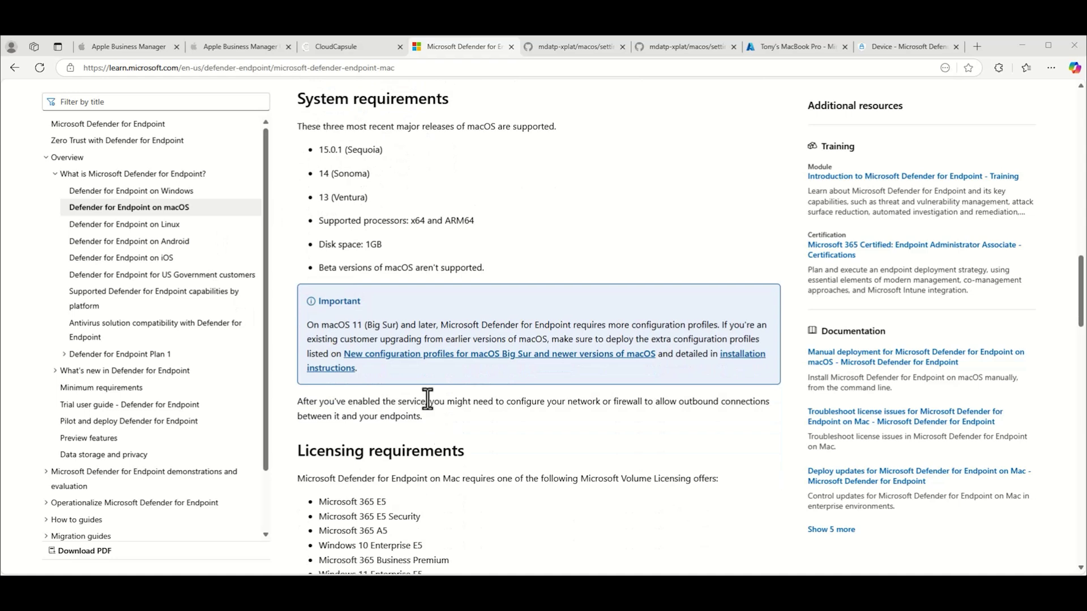
{"action": "scroll", "coordinate": [433, 405], "scroll_direction": "down", "scroll_amount": 1}
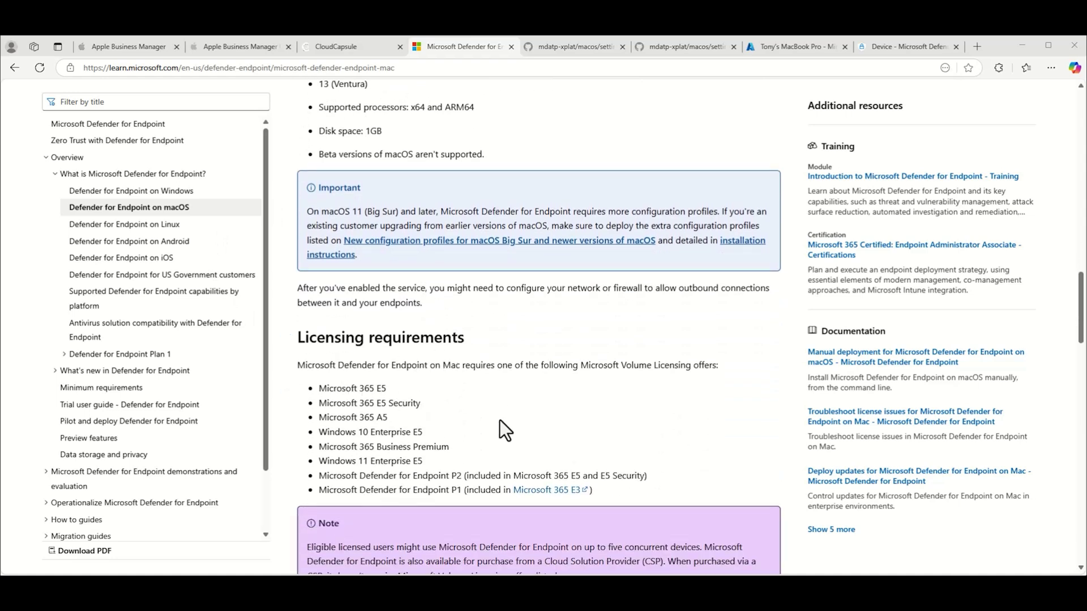
Highlight the Microsoft 365 Business Premium, Defender for Endpoint P1 and Windows 11 Enterprise E5 licence lines.
{"action": "left_click_drag", "start_coordinate": [450, 447], "coordinate": [317, 447]}
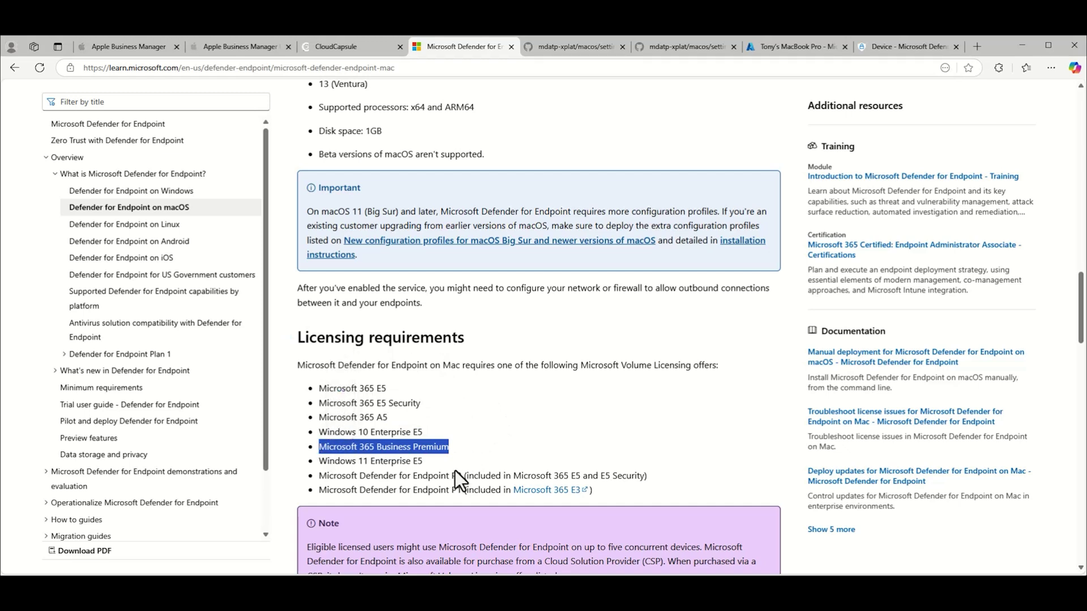
{"action": "left_click_drag", "start_coordinate": [594, 491], "coordinate": [307, 488]}
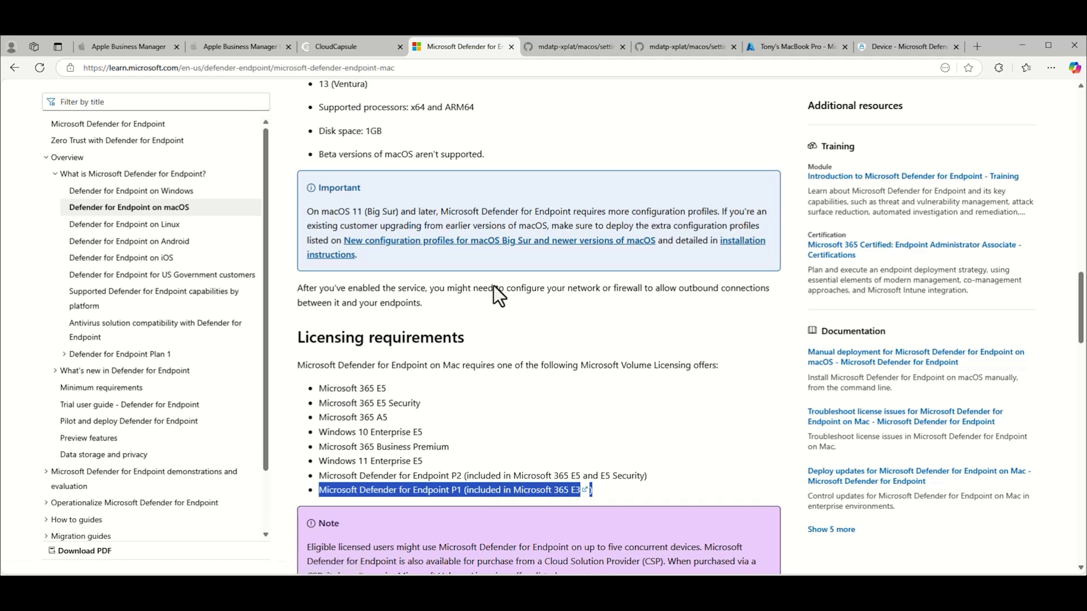
{"action": "left_click", "coordinate": [554, 451]}
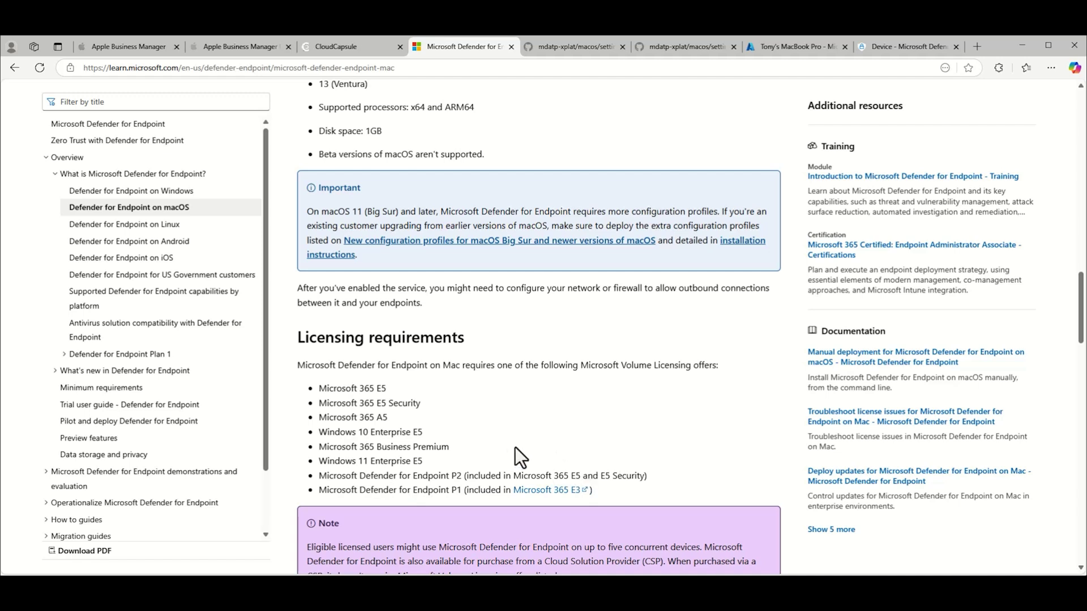
{"action": "left_click_drag", "start_coordinate": [447, 461], "coordinate": [318, 460]}
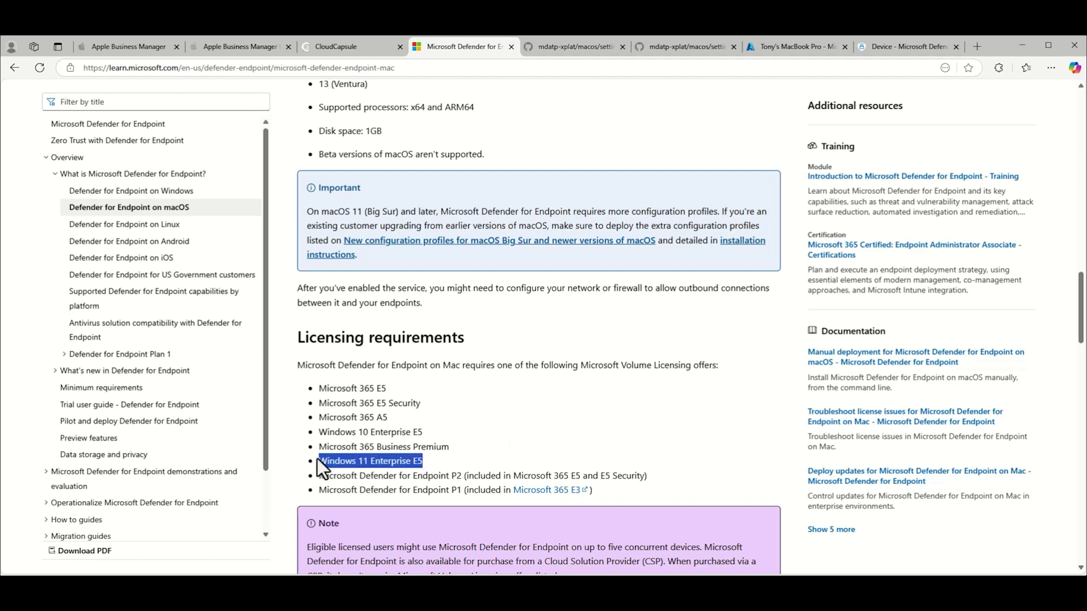
{"action": "left_click", "coordinate": [468, 448]}
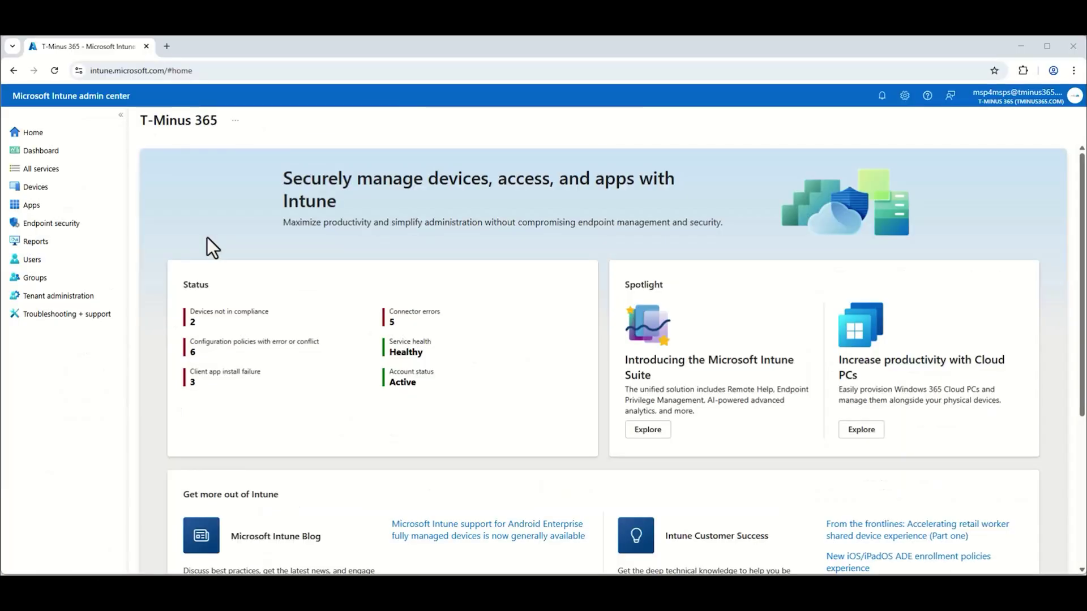
Start a new policy from Devices > Configuration > Create.
{"action": "left_click", "coordinate": [67, 193]}
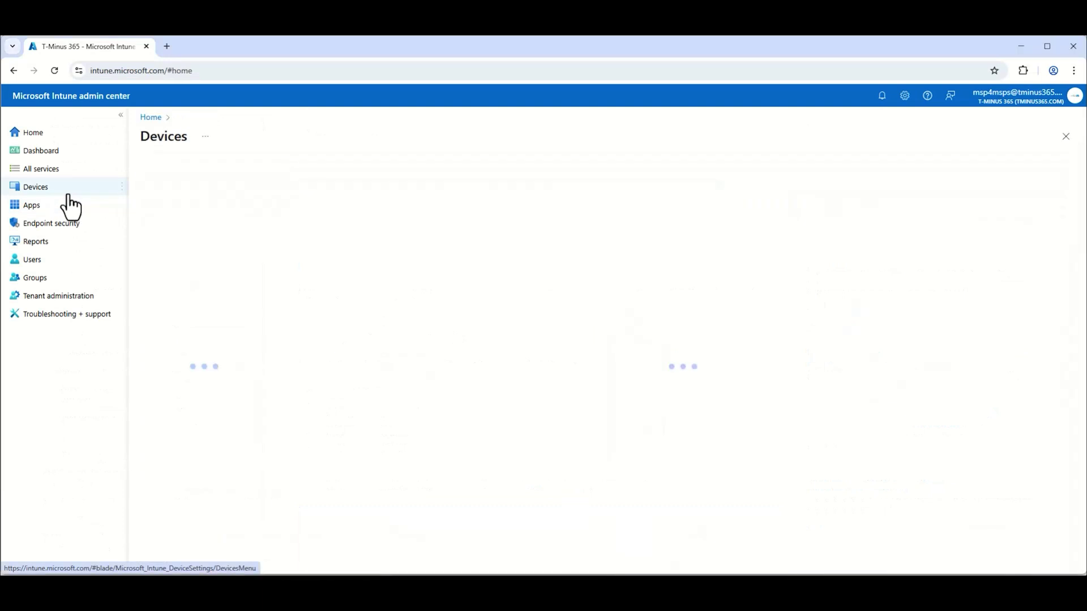
{"action": "left_click", "coordinate": [219, 445]}
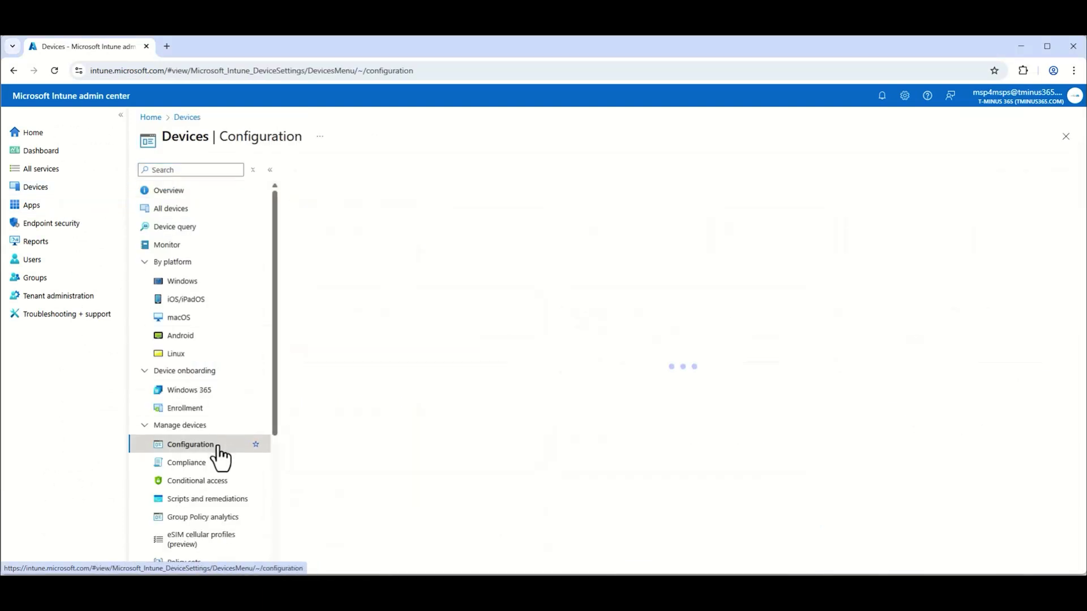
{"action": "left_click", "coordinate": [320, 210]}
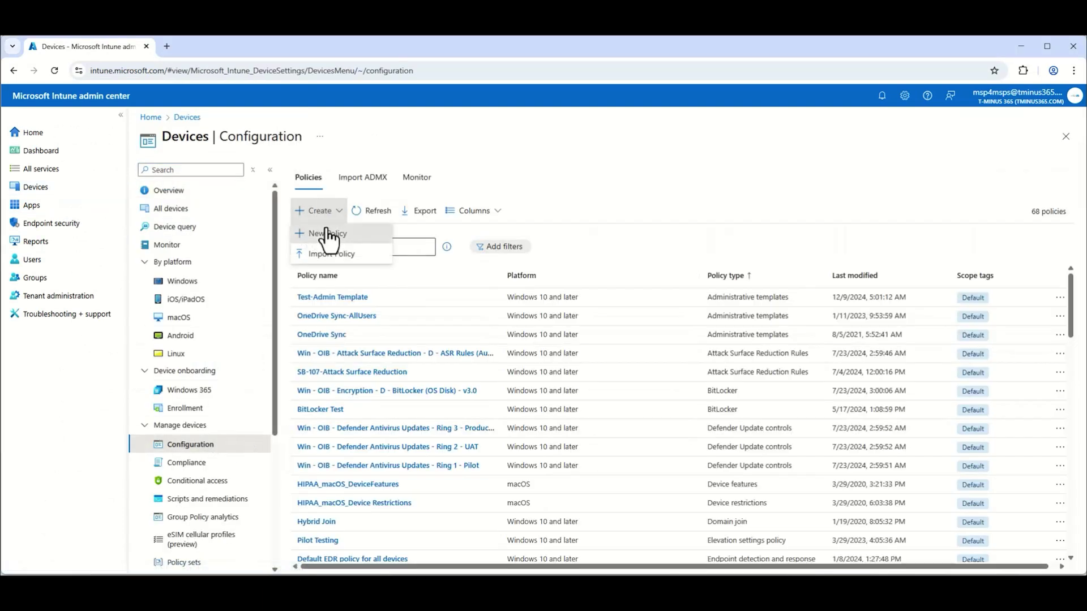
{"action": "left_click", "coordinate": [327, 231]}
Choose platform macOS and profile type Settings catalog, and create the profile.
{"action": "left_click", "coordinate": [853, 176]}
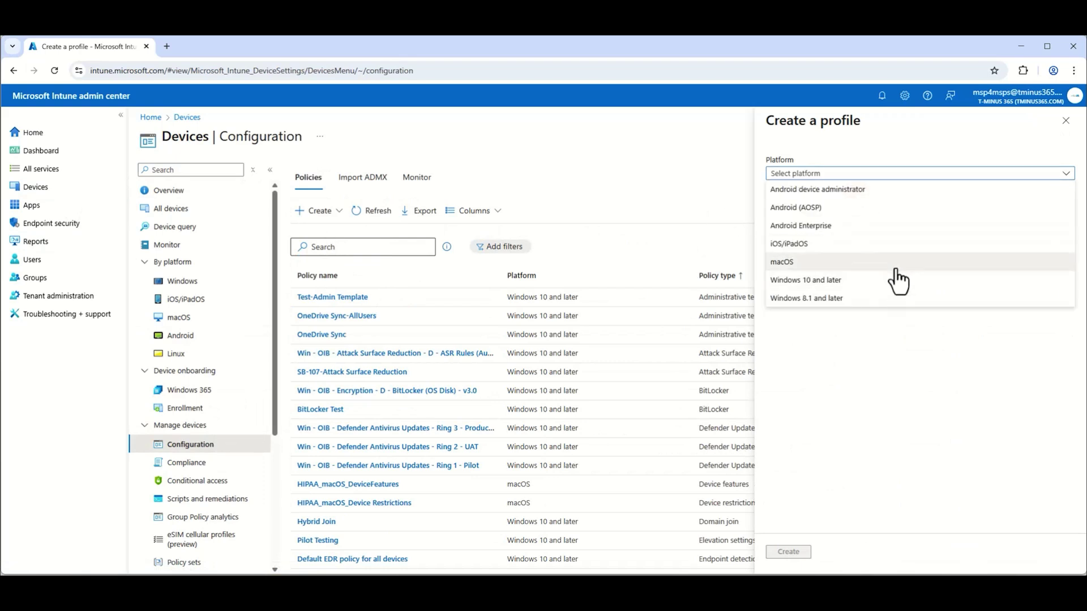
{"action": "left_click", "coordinate": [842, 264]}
{"action": "left_click", "coordinate": [817, 210]}
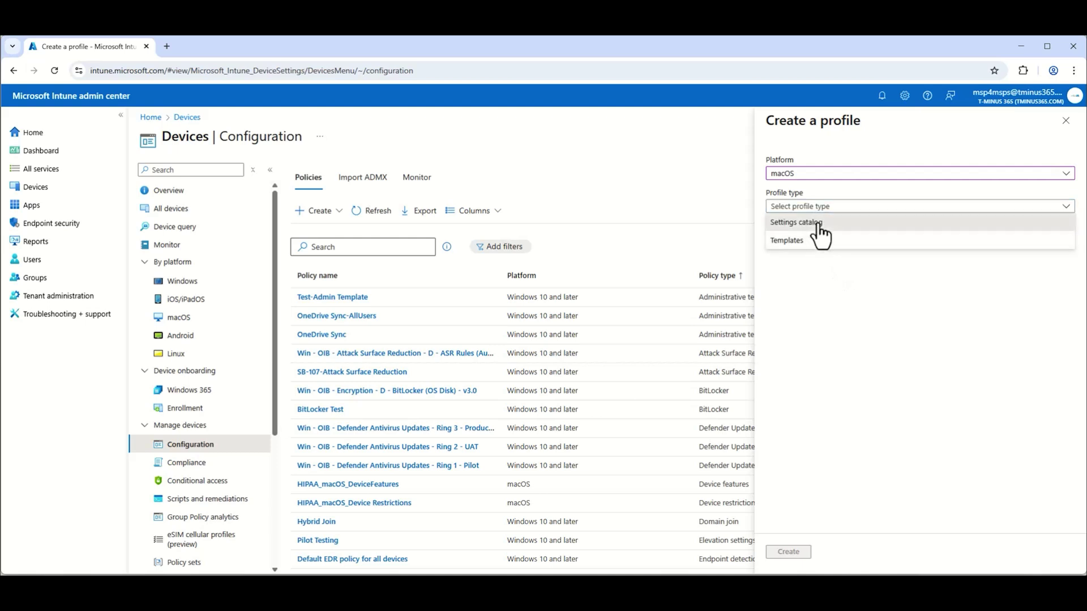
{"action": "left_click", "coordinate": [819, 224]}
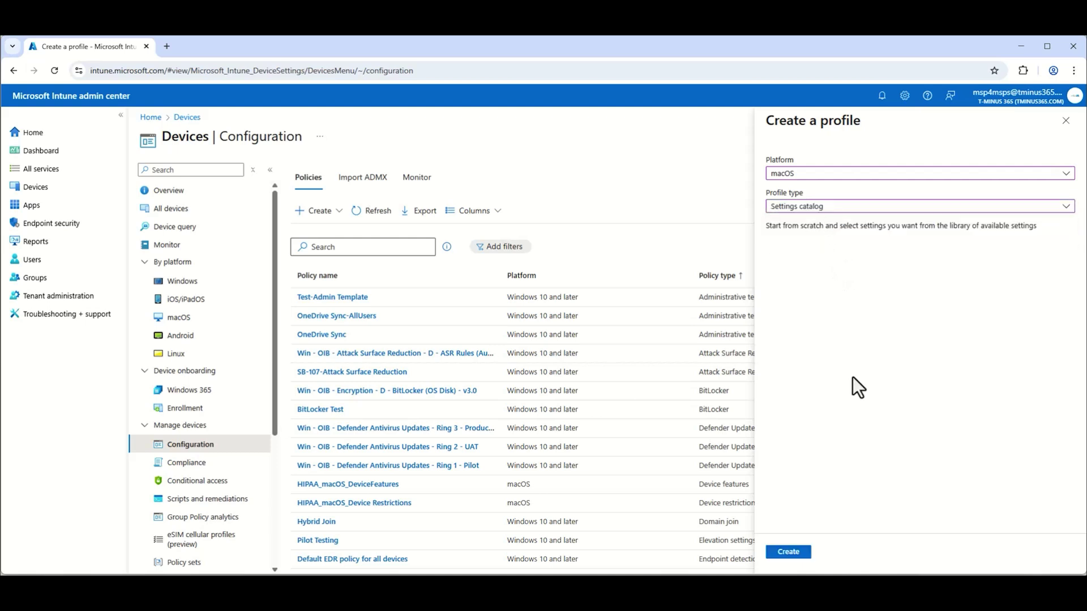
{"action": "left_click", "coordinate": [786, 552]}
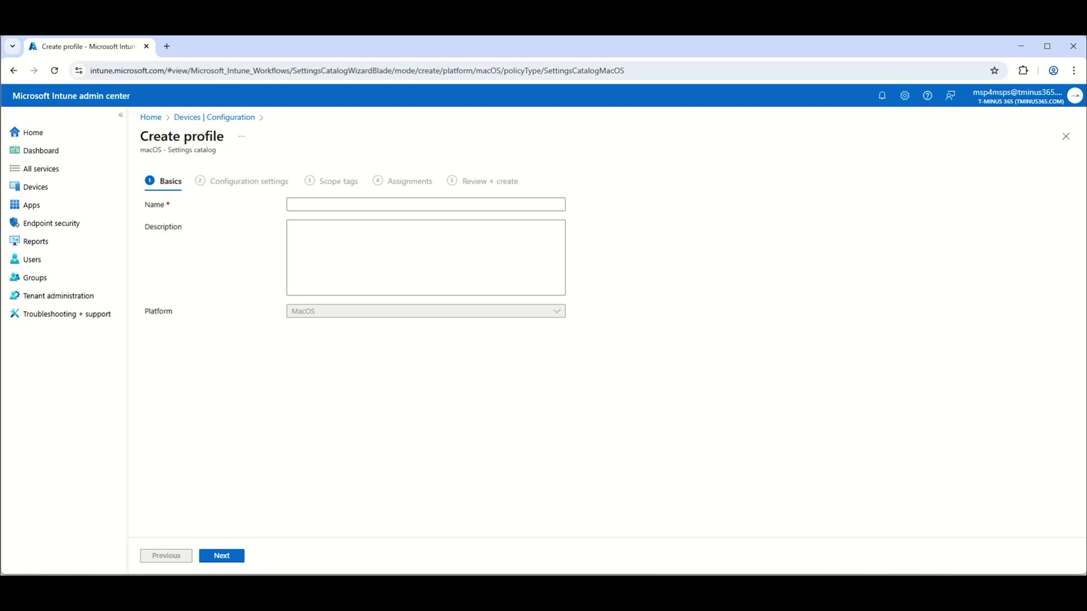
Name the profile MDE-MacOS-Extensions and open the settings picker on Configuration settings.
{"action": "left_click", "coordinate": [374, 206]}
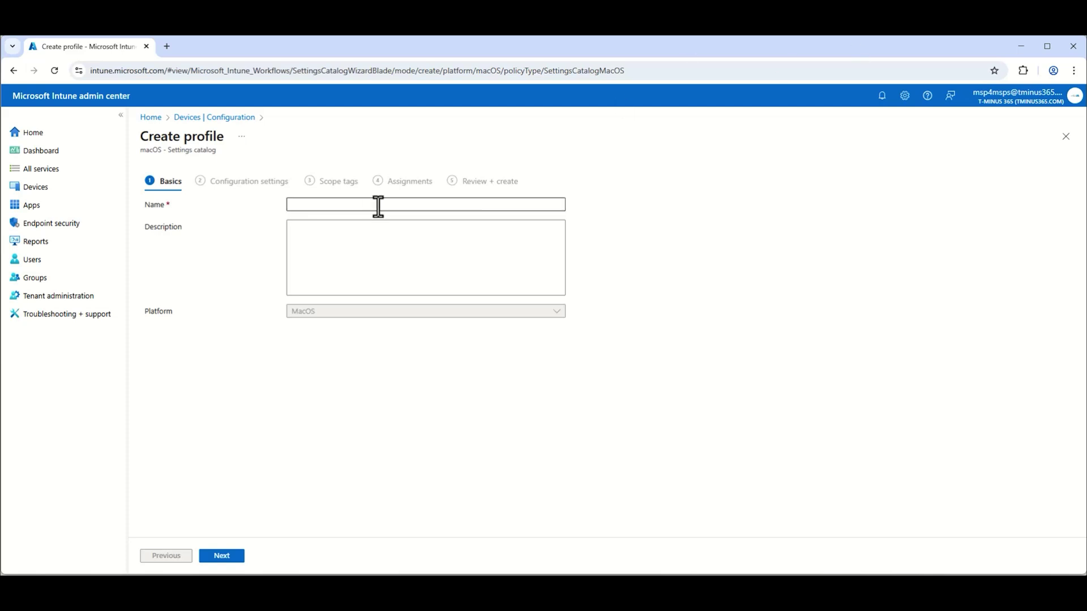
{"action": "type", "text": "MDE-MacOS-Extensions"}
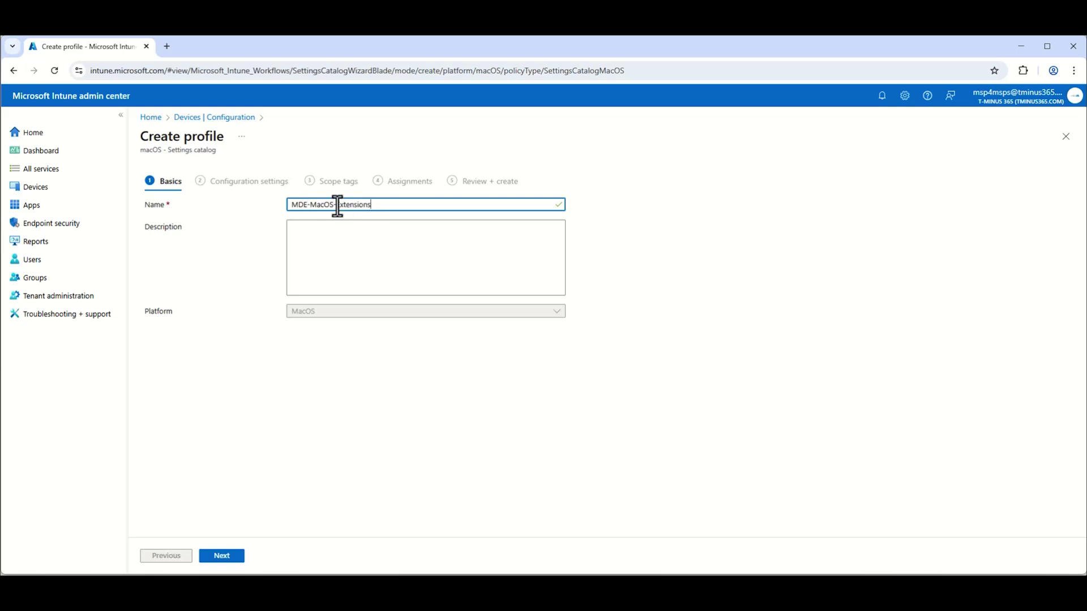
{"action": "left_click", "coordinate": [236, 559]}
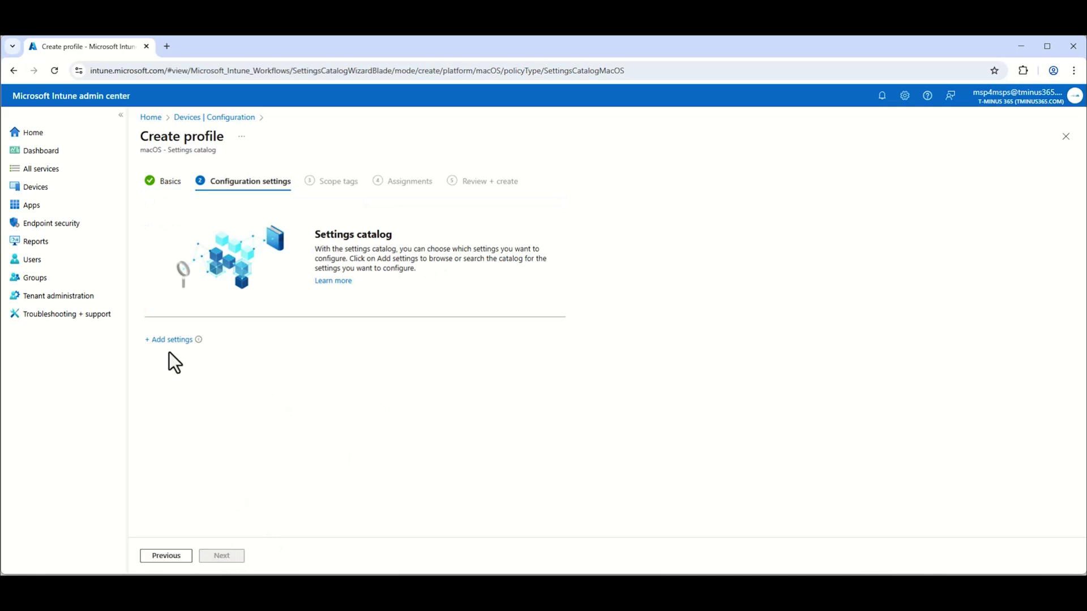
{"action": "left_click", "coordinate": [170, 341]}
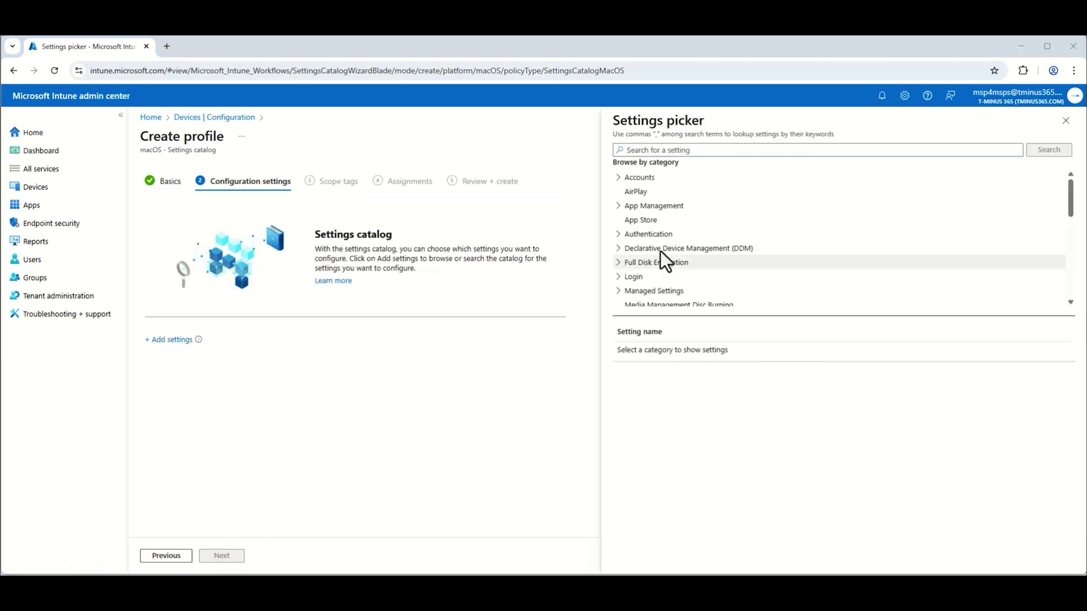
Search the catalog for 'Extensions' and add the Allowed System Extensions setting.
{"action": "left_click", "coordinate": [690, 150]}
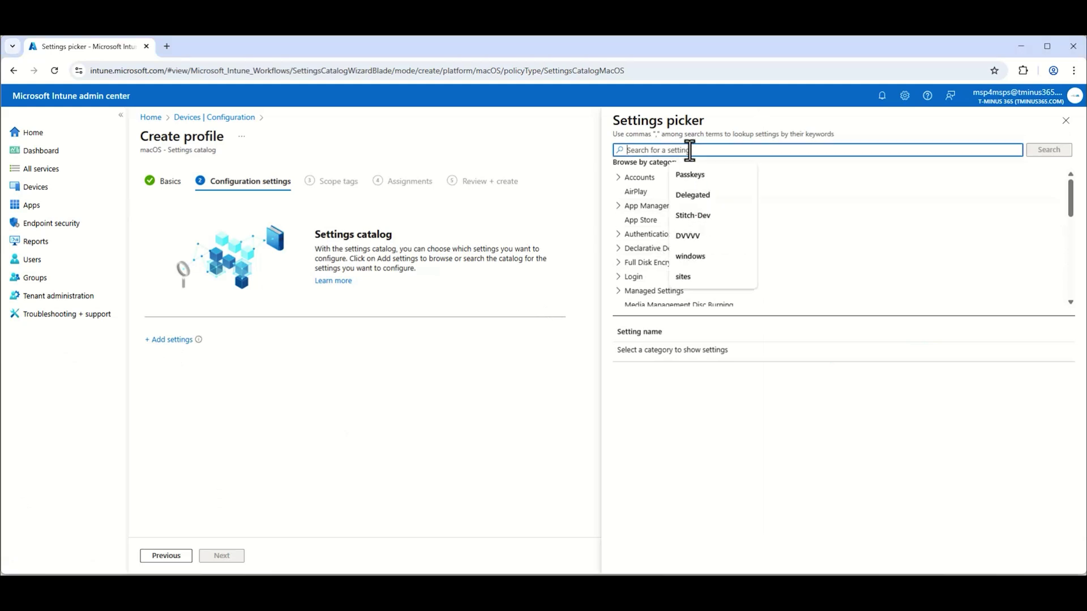
{"action": "type", "text": "Exten"}
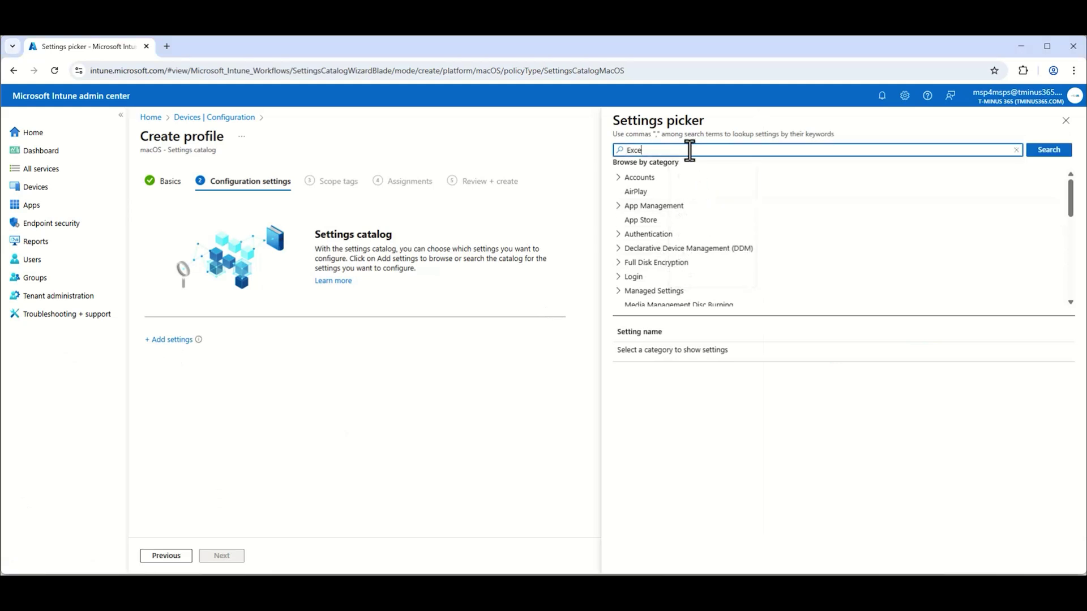
{"action": "type", "text": "sions"}
{"action": "key", "text": "Return"}
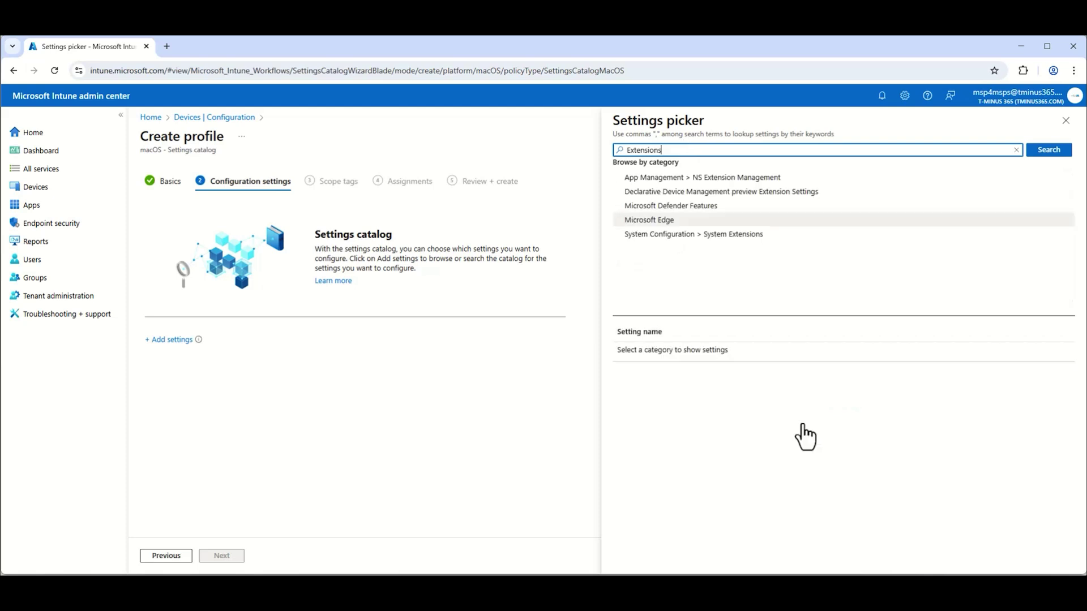
{"action": "left_click", "coordinate": [698, 234]}
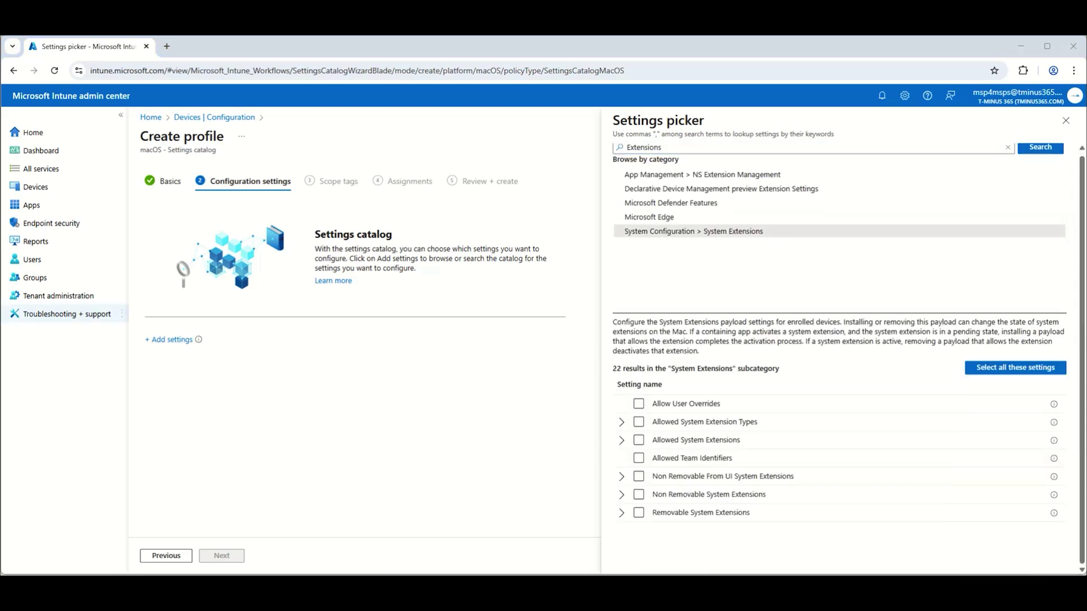
{"action": "left_click", "coordinate": [640, 442]}
{"action": "left_click", "coordinate": [622, 441]}
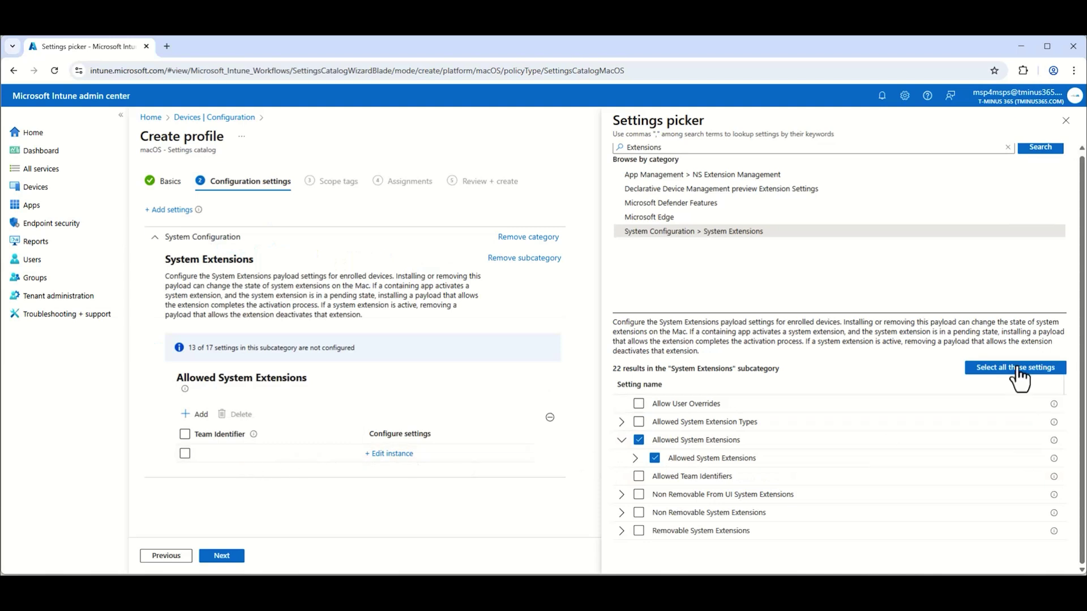
{"action": "left_click", "coordinate": [1065, 121]}
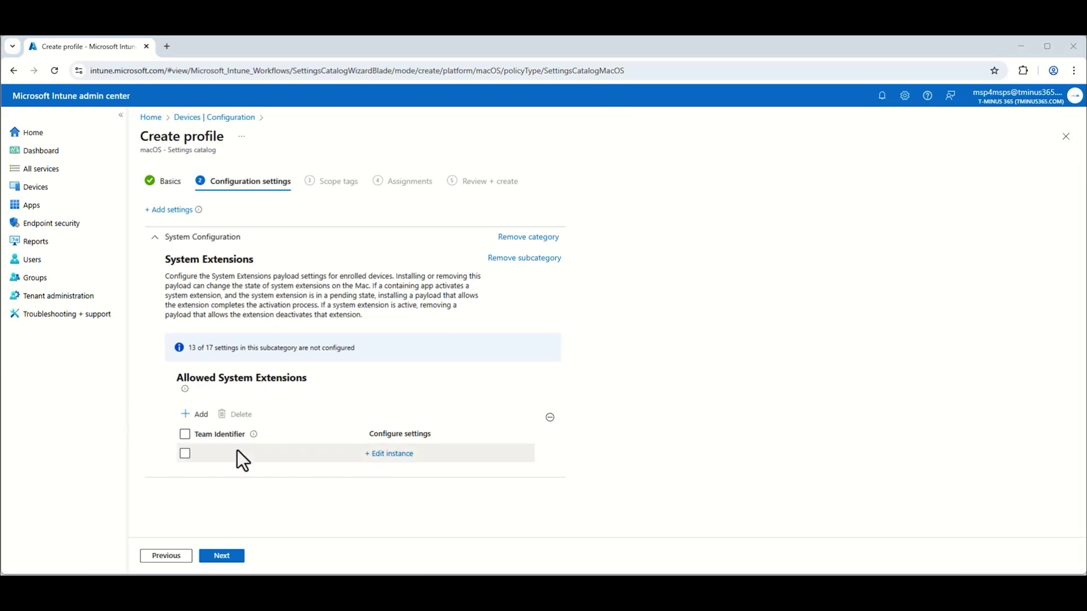
Allow com.microsoft.wdav.epsext and com.microsoft.wdav.netext under team identifier UBF8T346G9 and save.
{"action": "left_click", "coordinate": [385, 455]}
{"action": "left_click", "coordinate": [896, 344]}
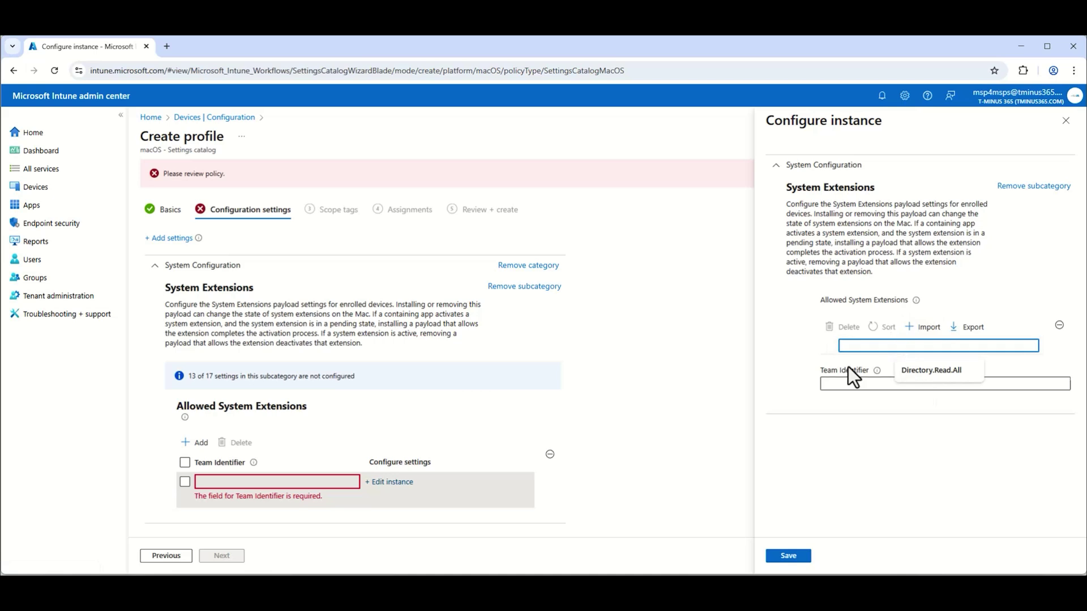
{"action": "type", "text": "com.microsoft.wdav.epsext"}
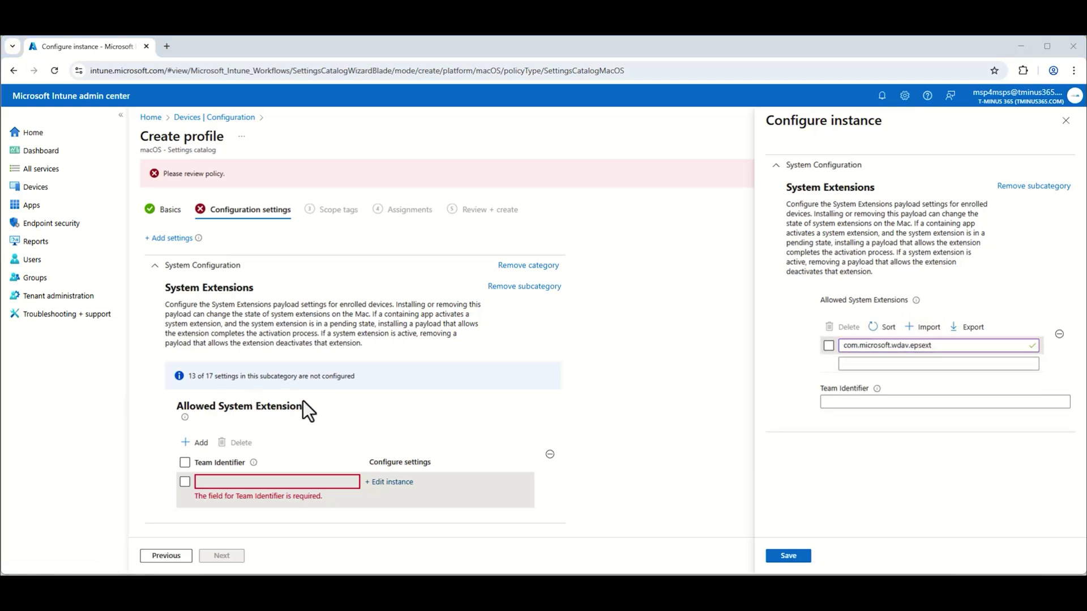
{"action": "type", "text": "com.microsoft.wdav.netext"}
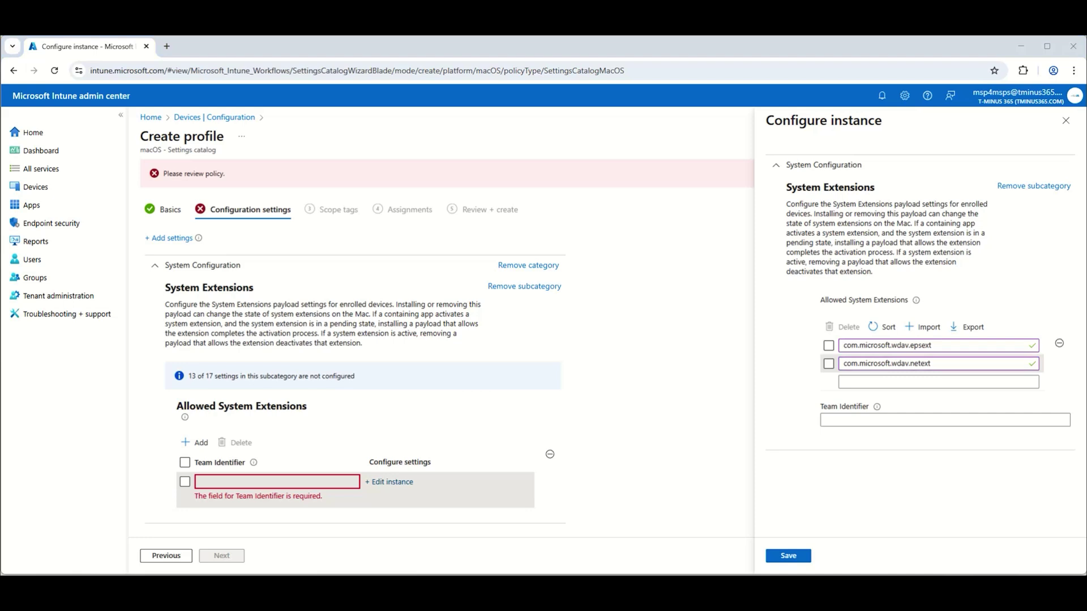
{"action": "left_click", "coordinate": [859, 420]}
{"action": "type", "text": "UBF8T346G9"}
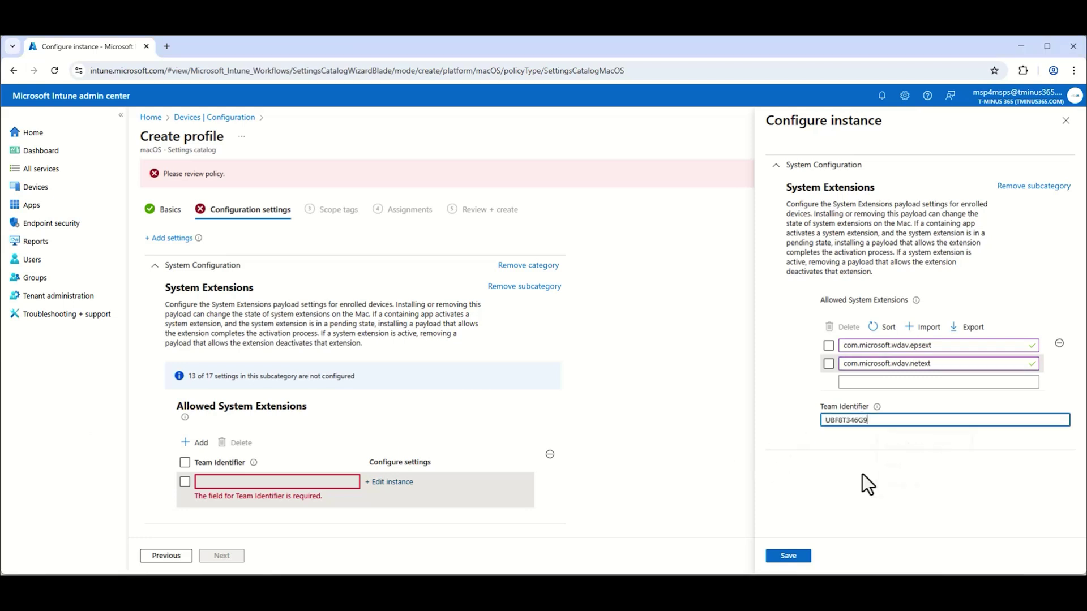
{"action": "left_click", "coordinate": [788, 555]}
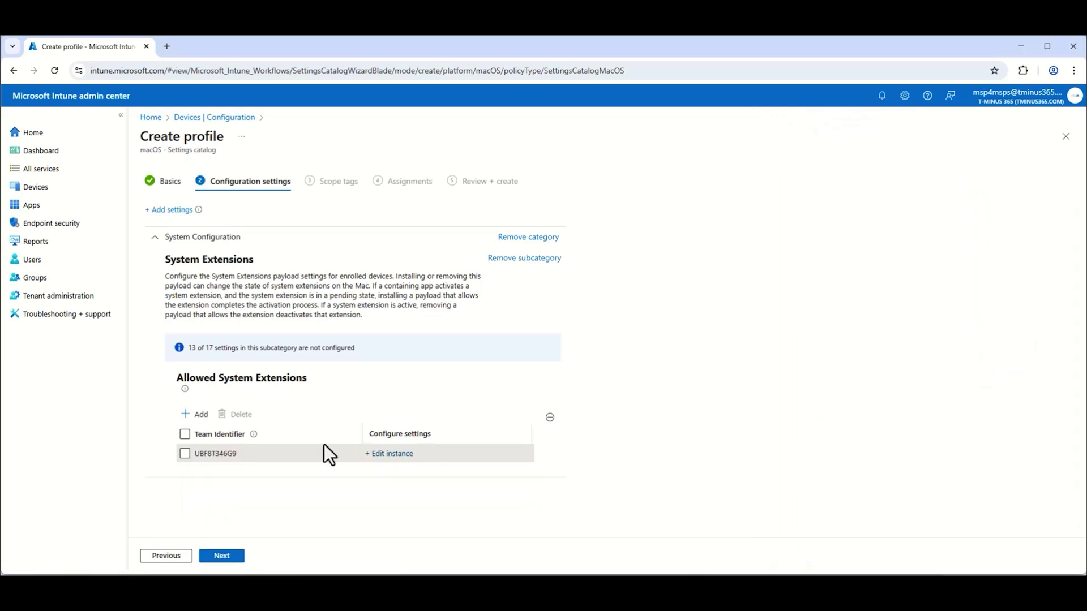
Create the MDE-MacOS-Extensions profile through Scope tags, Assignments and Review, then start another new policy.
{"action": "left_click", "coordinate": [230, 558]}
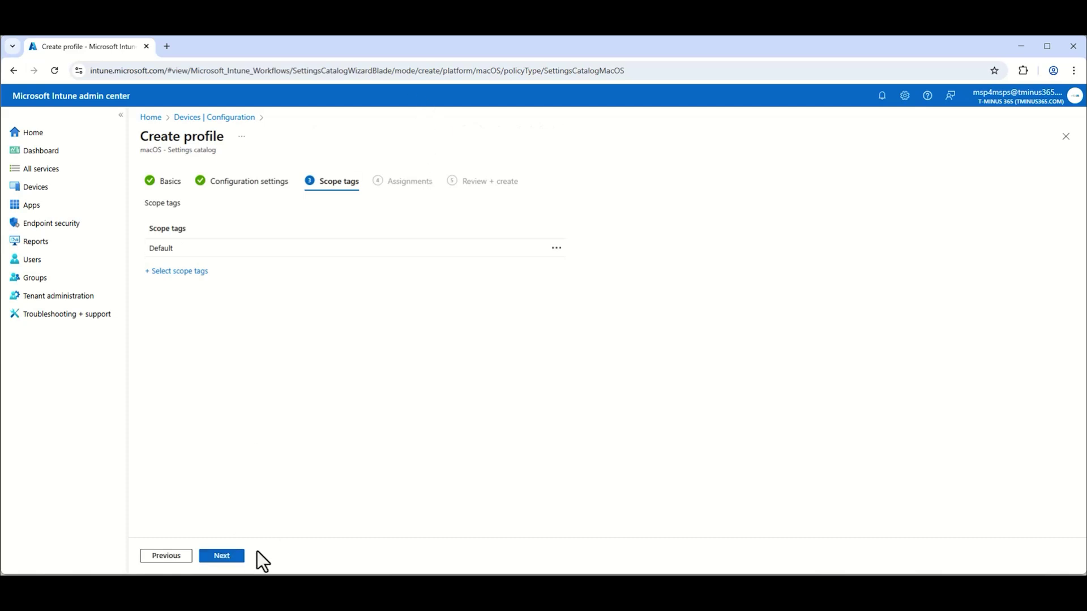
{"action": "left_click", "coordinate": [231, 559]}
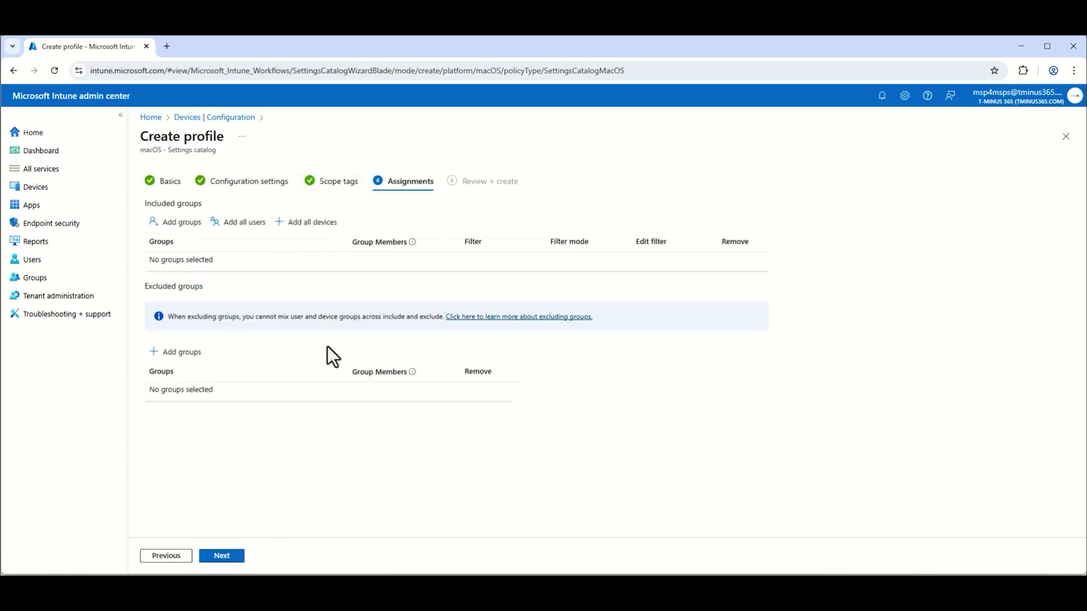
{"action": "left_click", "coordinate": [223, 559]}
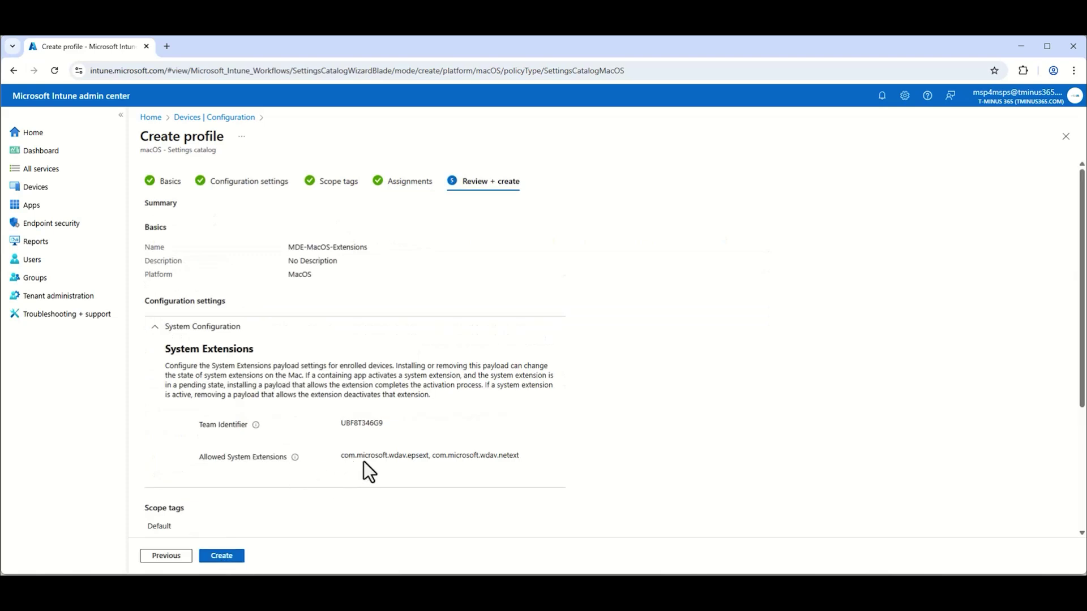
{"action": "scroll", "coordinate": [248, 509], "scroll_direction": "down", "scroll_amount": 3}
{"action": "left_click", "coordinate": [222, 558]}
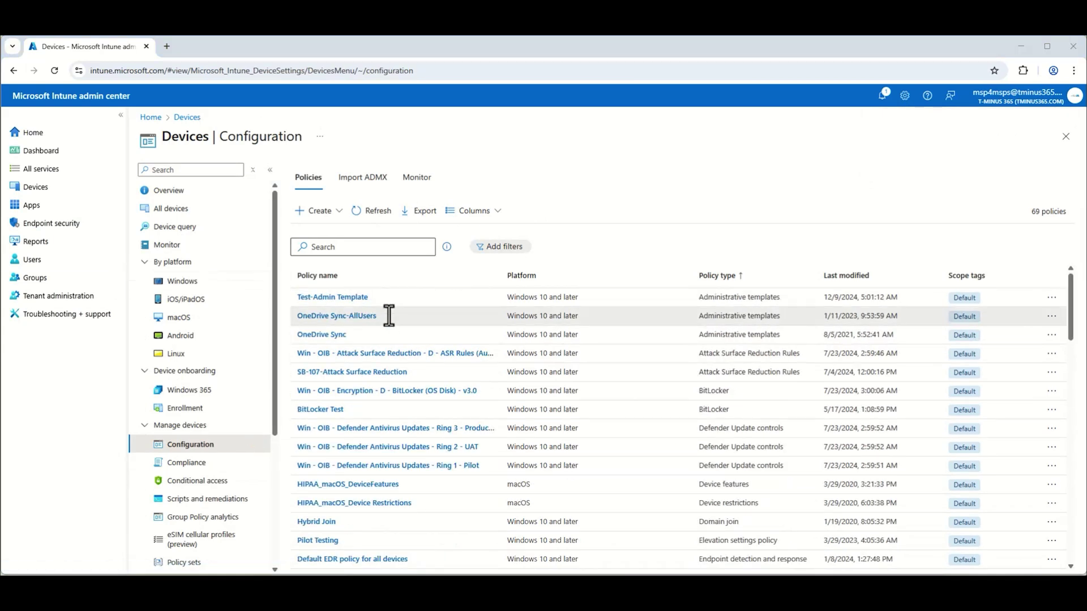
{"action": "left_click", "coordinate": [316, 210]}
{"action": "left_click", "coordinate": [334, 233]}
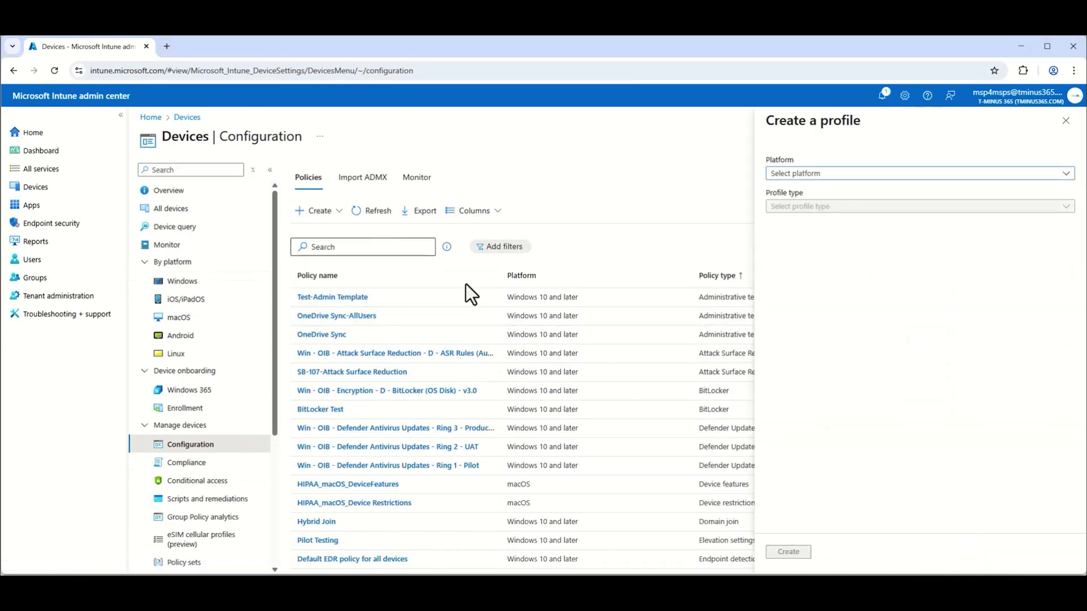
Choose platform macOS with profile type Templates > Custom and create the profile.
{"action": "left_click", "coordinate": [874, 174]}
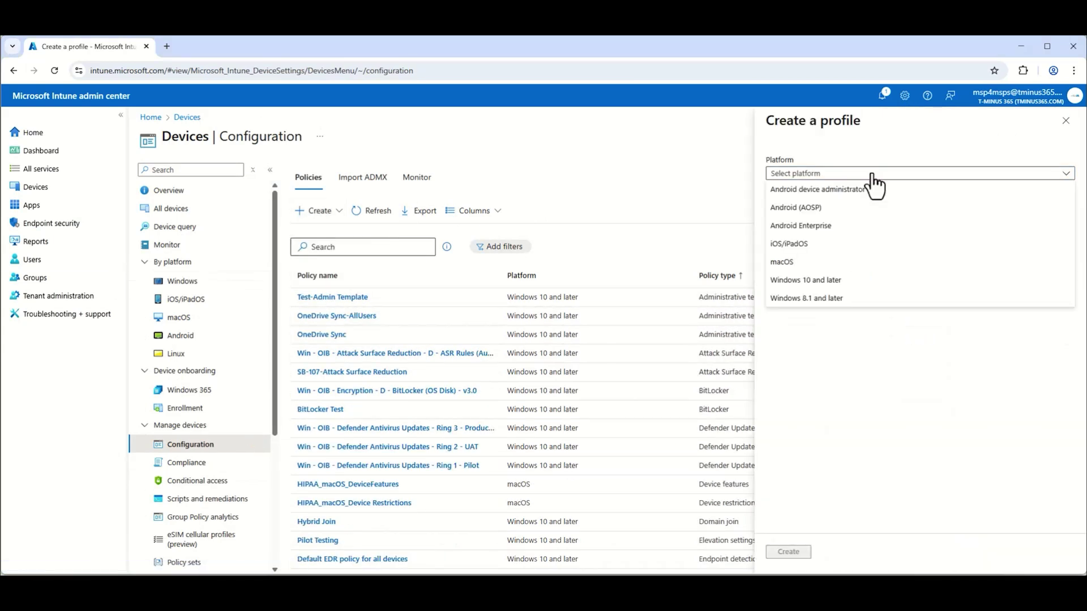
{"action": "left_click", "coordinate": [832, 262]}
{"action": "left_click", "coordinate": [819, 208]}
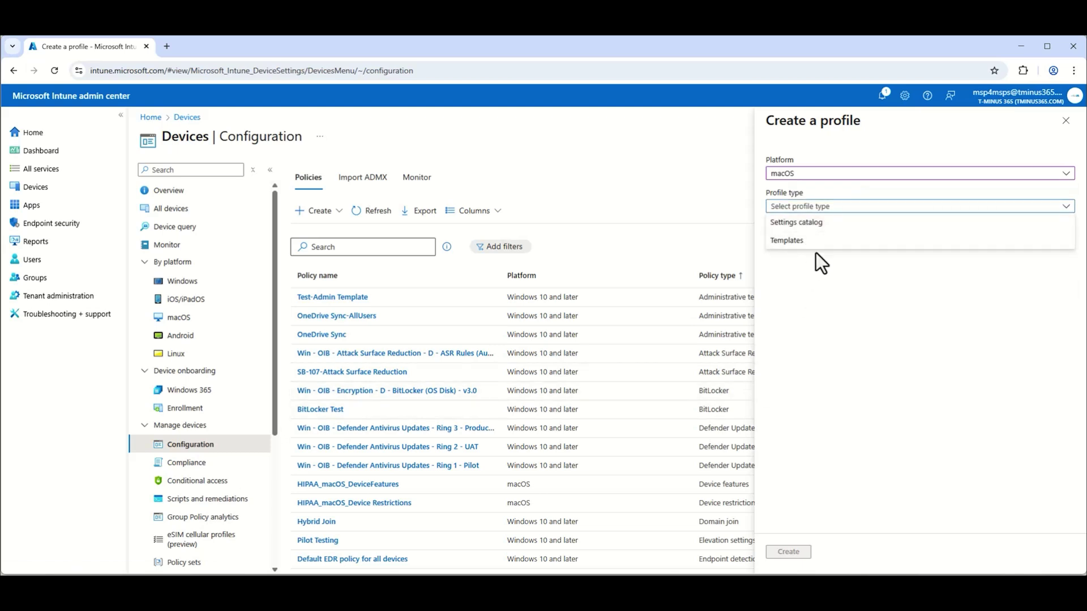
{"action": "left_click", "coordinate": [792, 241]}
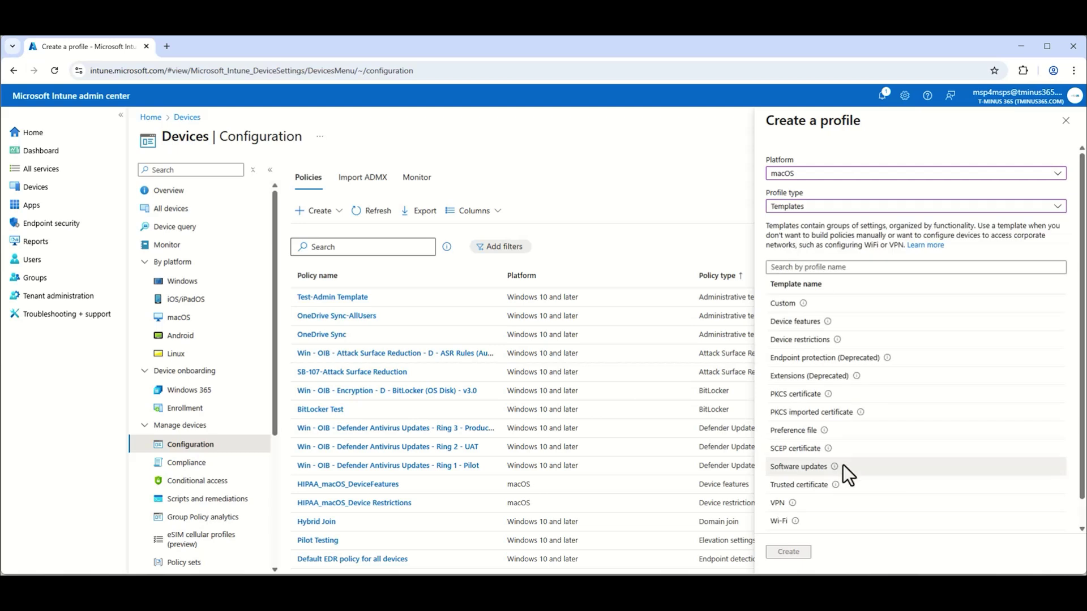
{"action": "scroll", "coordinate": [843, 464], "scroll_direction": "down", "scroll_amount": 1}
{"action": "left_click", "coordinate": [824, 277]}
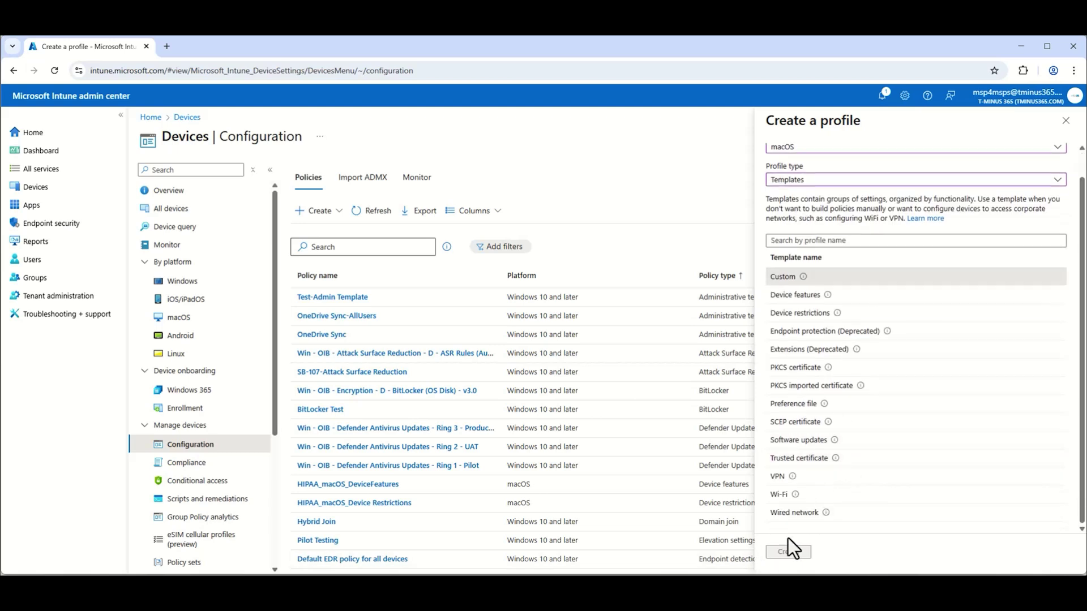
{"action": "left_click", "coordinate": [798, 277]}
{"action": "left_click", "coordinate": [789, 552]}
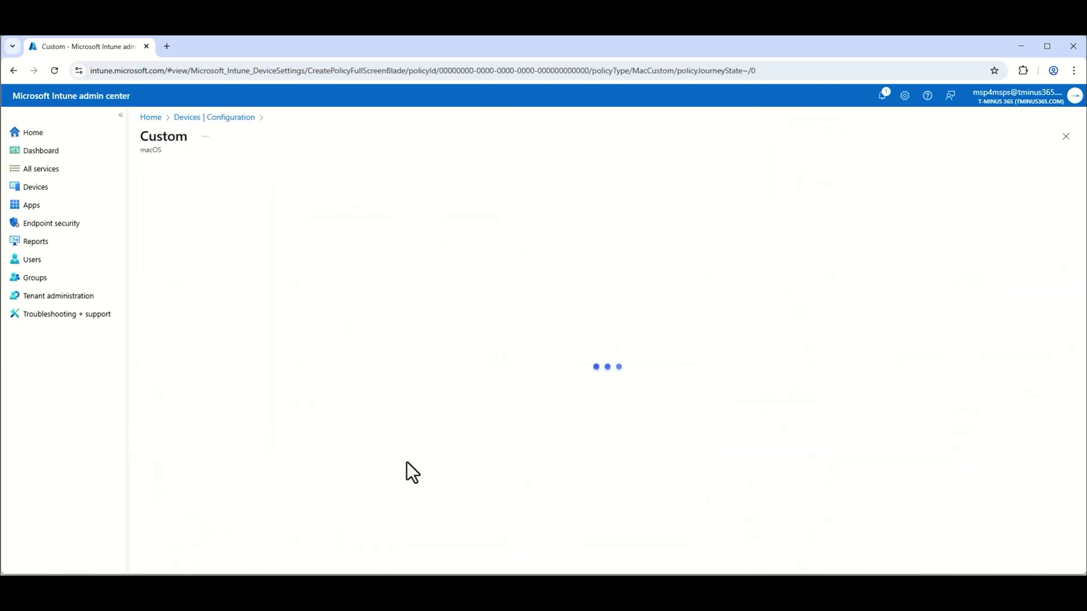
Name the profile and its custom profile NetFilter-prod-macOS-Default-MDE, keeping the Device channel.
{"action": "left_click", "coordinate": [310, 206]}
{"action": "type", "text": "NetFilter-prod-macOS-Default-MDE"}
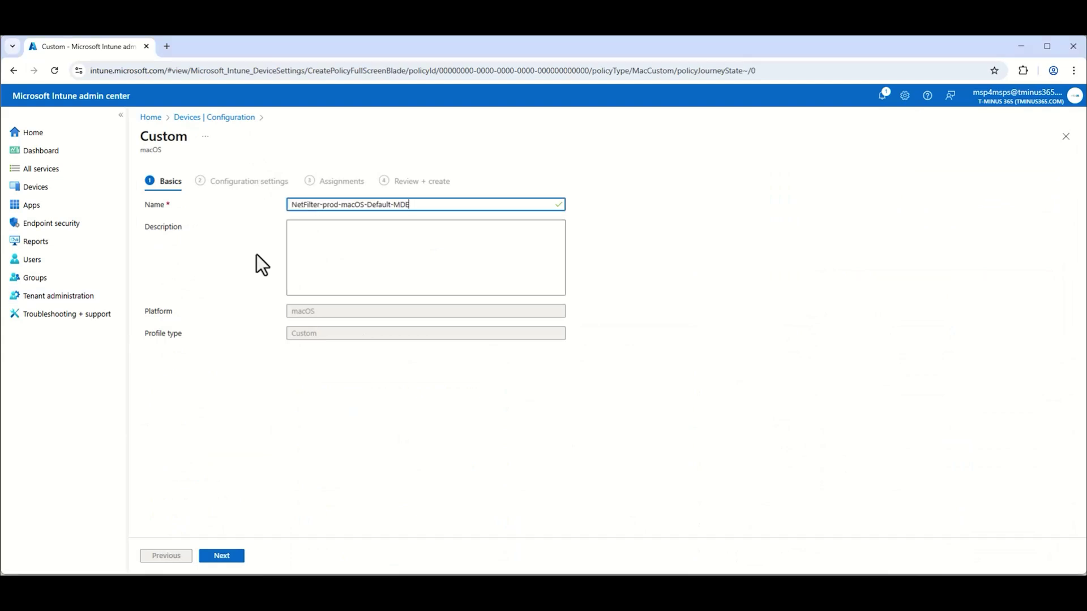
{"action": "left_click", "coordinate": [241, 560]}
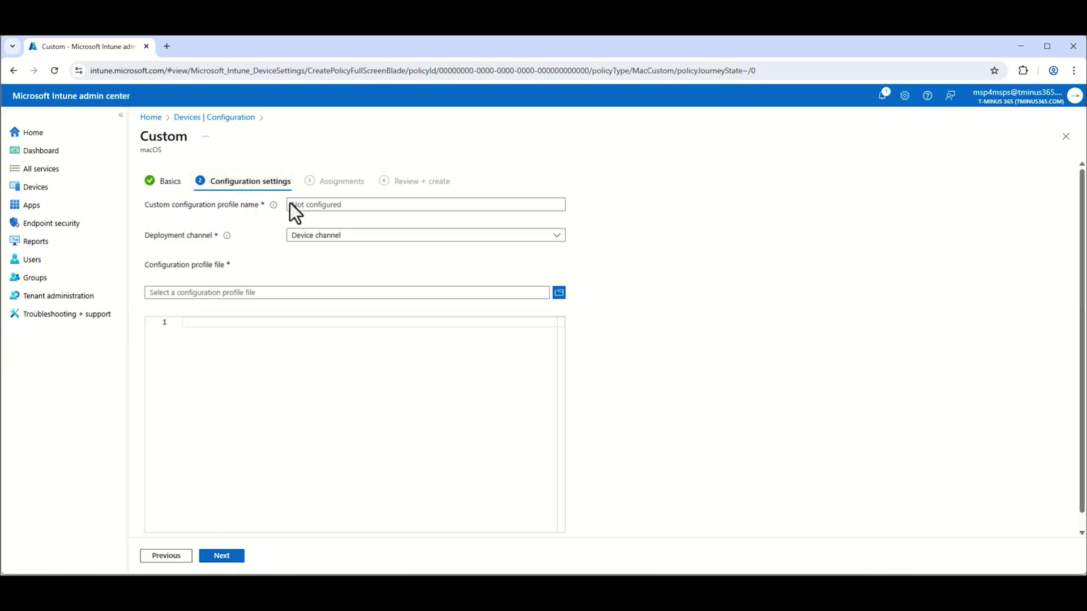
{"action": "left_click", "coordinate": [314, 204]}
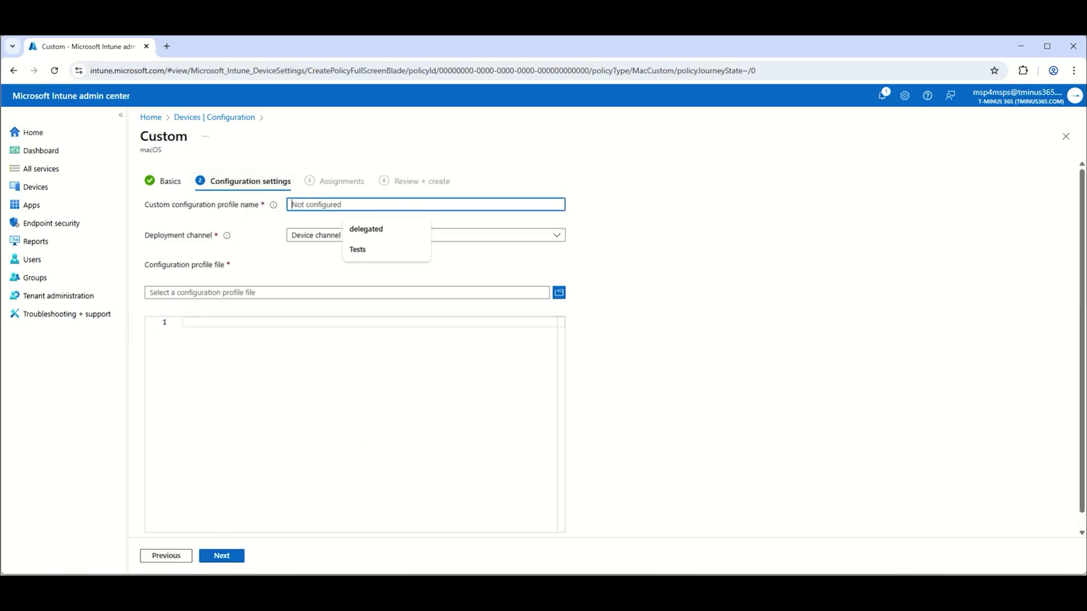
{"action": "type", "text": "NetFilter-prod-macOS-Default-MDE"}
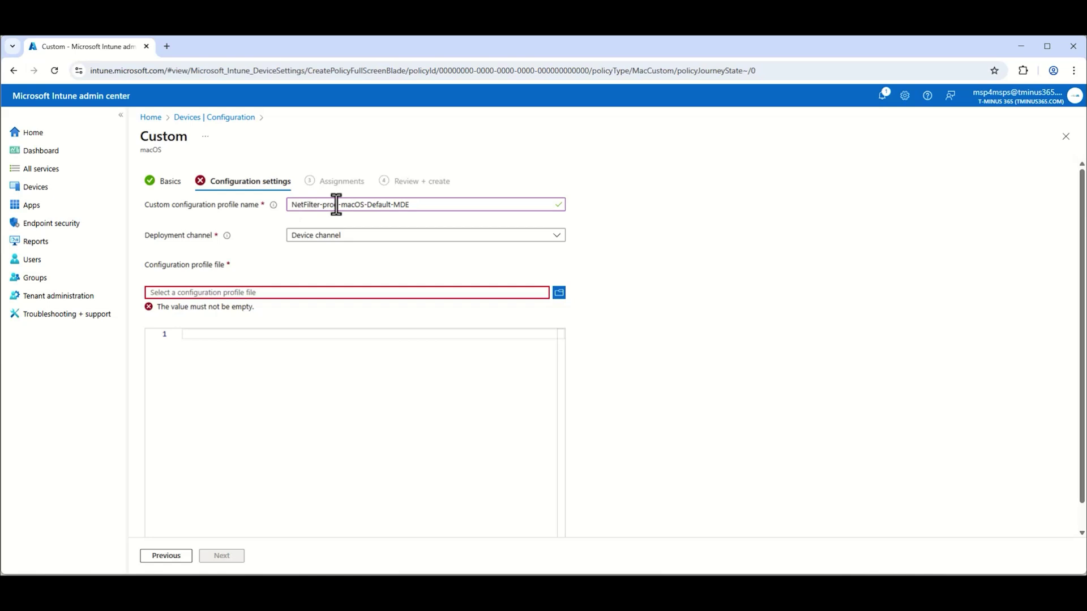
{"action": "left_click", "coordinate": [334, 235]}
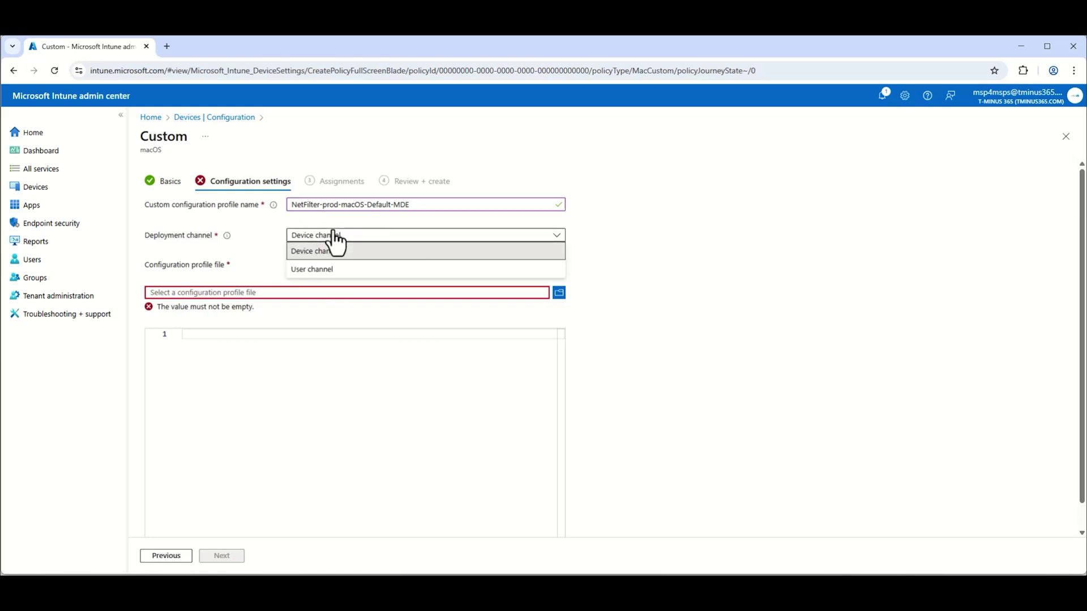
{"action": "left_click", "coordinate": [334, 236]}
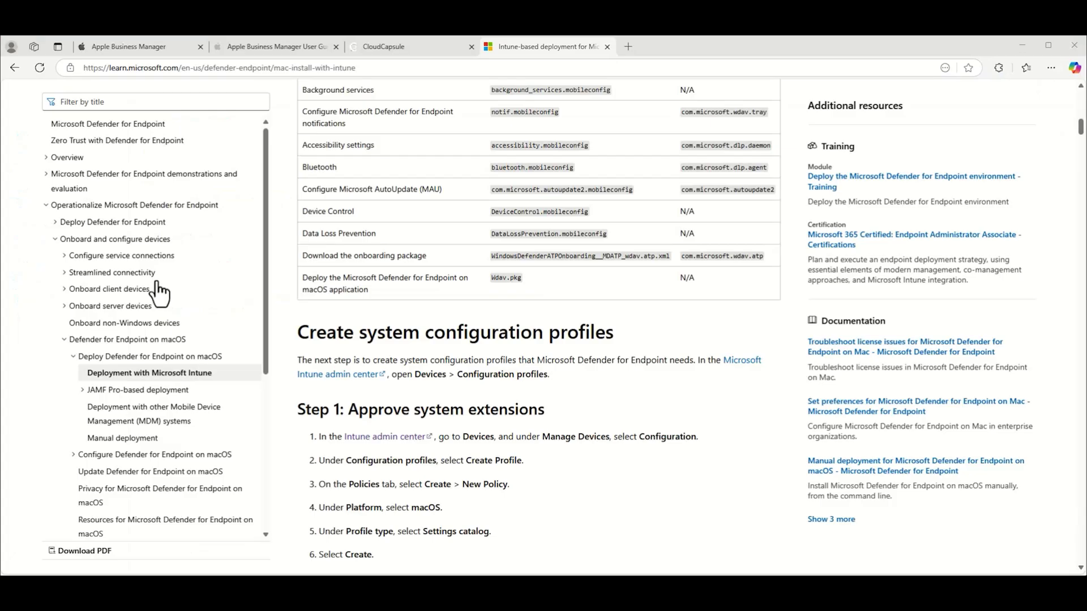
{"action": "scroll", "coordinate": [529, 373], "scroll_direction": "down", "scroll_amount": 12}
{"action": "scroll", "coordinate": [529, 372], "scroll_direction": "down", "scroll_amount": 10}
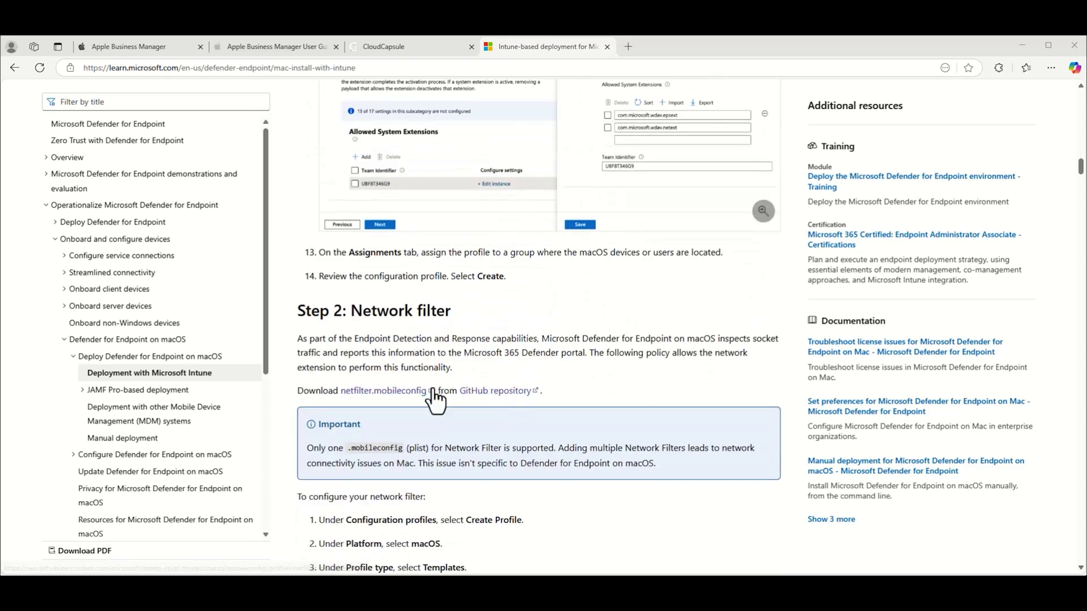
Download the raw netfilter.mobileconfig file from the mdatp-xplat GitHub repository.
{"action": "left_click", "coordinate": [400, 391]}
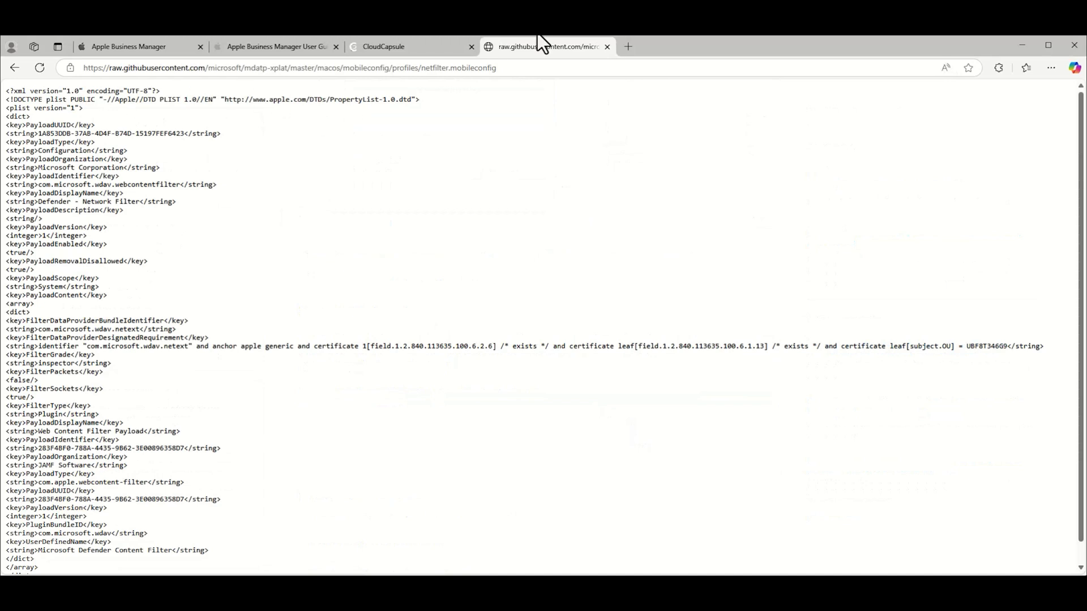
{"action": "key", "text": "alt+Left"}
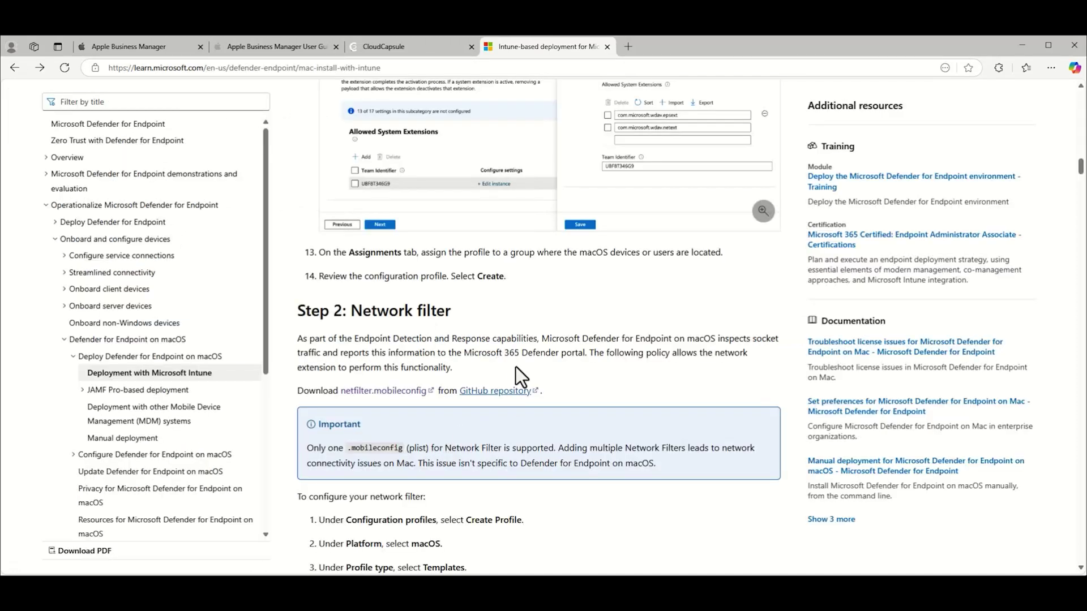
{"action": "left_click", "coordinate": [493, 391]}
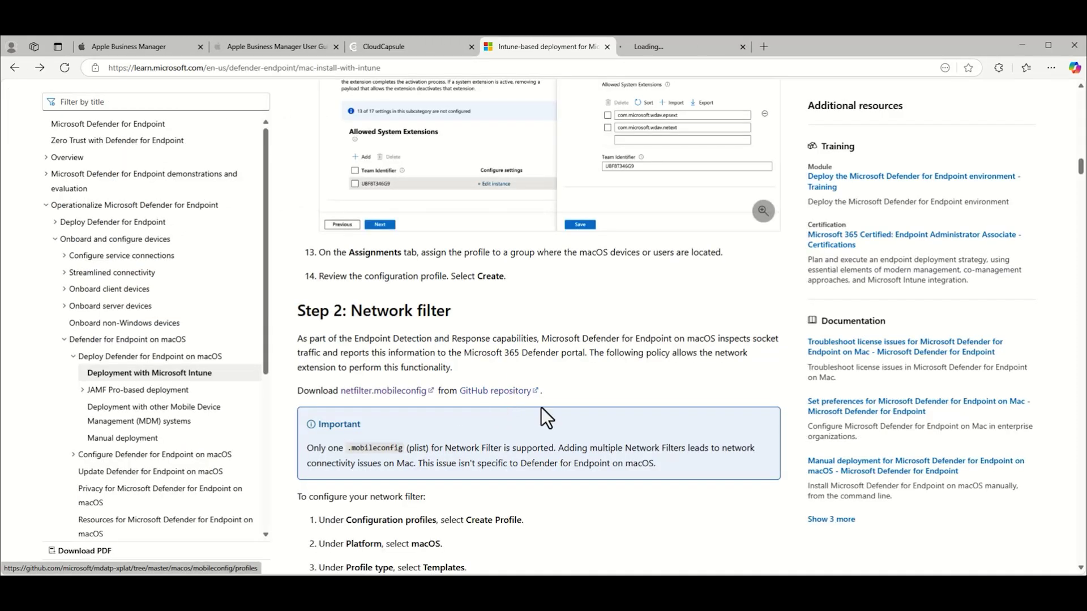
{"action": "left_click", "coordinate": [672, 45]}
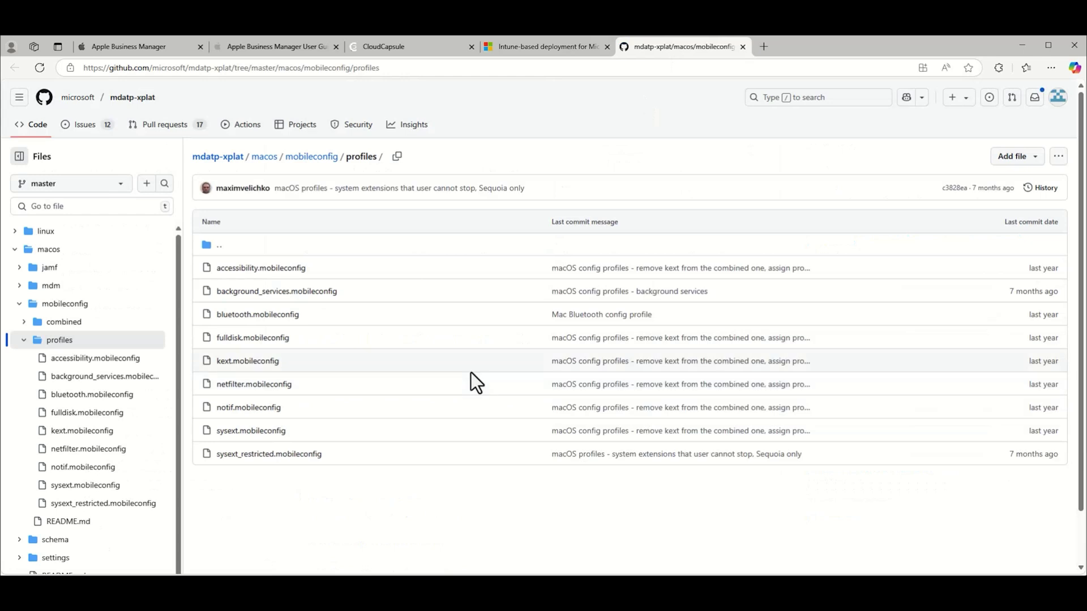
{"action": "left_click", "coordinate": [259, 385]}
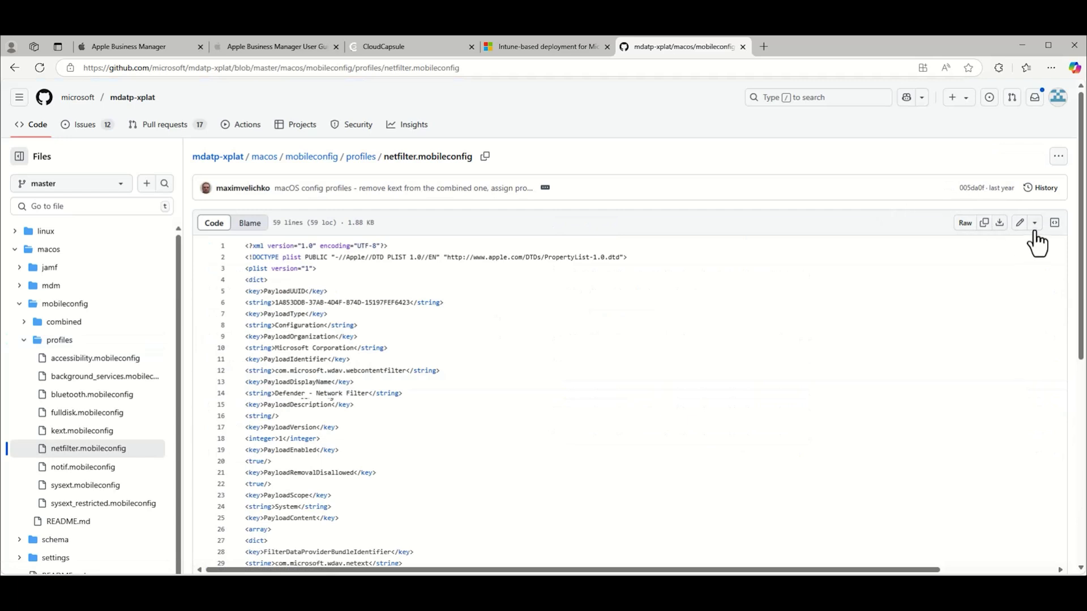
{"action": "left_click", "coordinate": [1001, 225]}
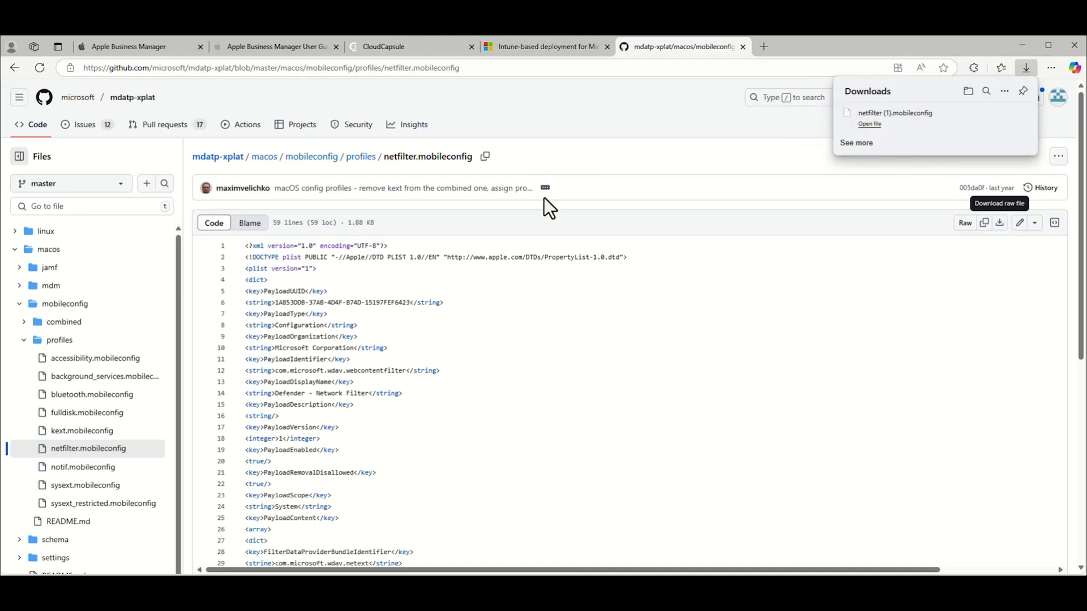
{"action": "left_click", "coordinate": [543, 46]}
Upload netfilter (1).mobileconfig and create the NetFilter-prod-macOS-Default-MDE custom profile.
{"action": "key", "text": "alt+Tab"}
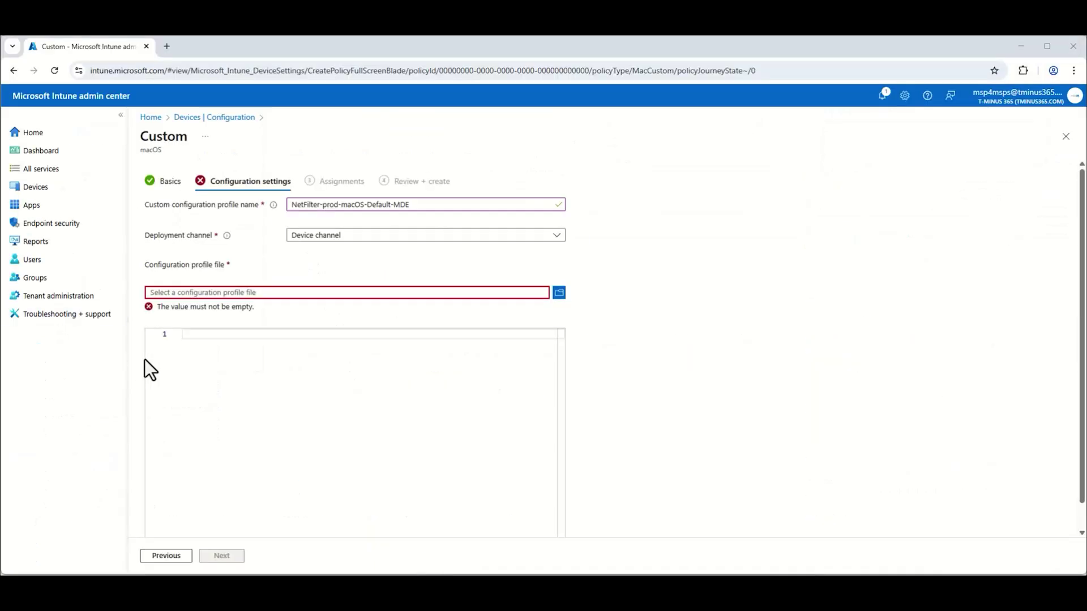
{"action": "left_click", "coordinate": [558, 293]}
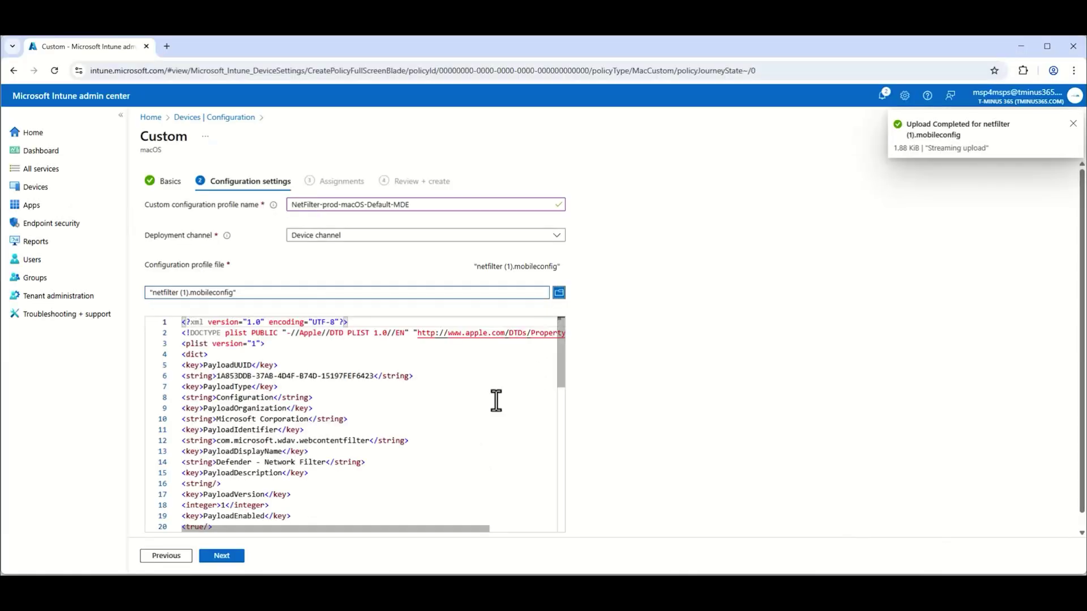
{"action": "scroll", "coordinate": [496, 401], "scroll_direction": "down", "scroll_amount": 1}
{"action": "left_click", "coordinate": [216, 559]}
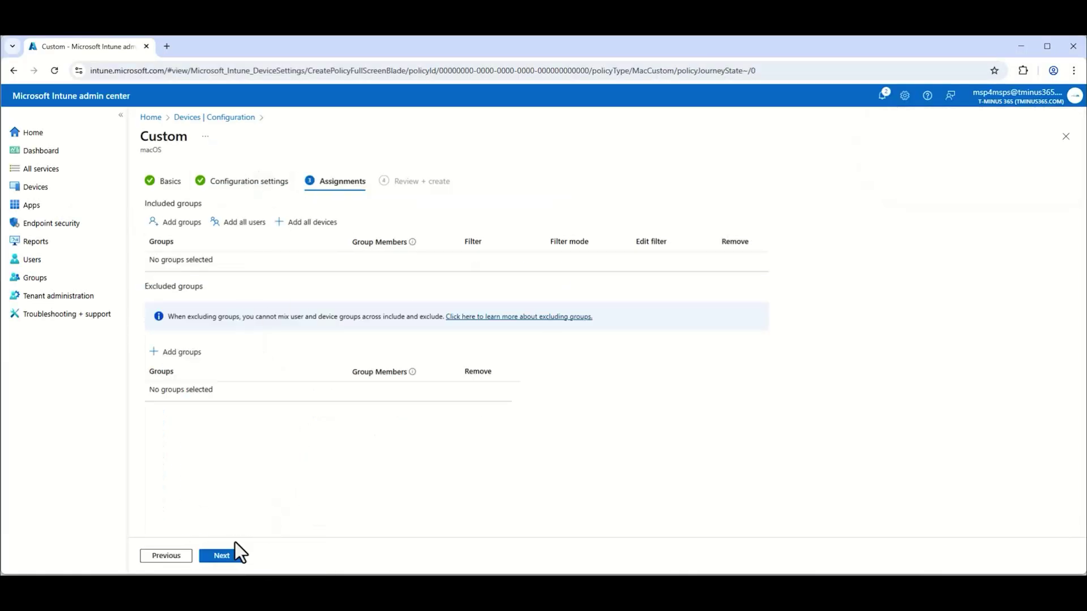
{"action": "left_click", "coordinate": [220, 557]}
{"action": "left_click", "coordinate": [222, 558]}
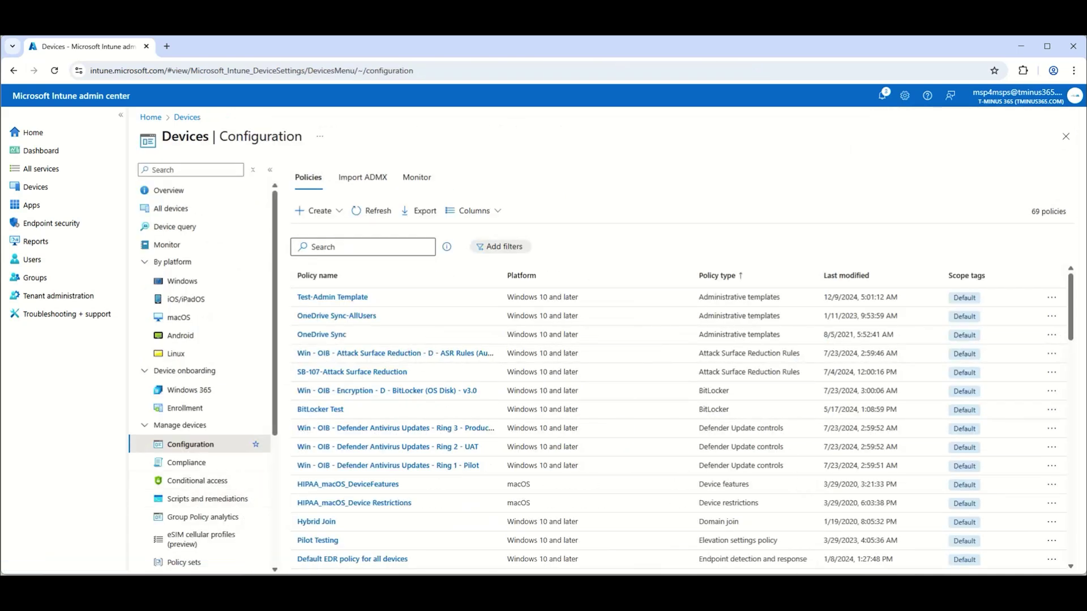
Start a new macOS configuration profile from the Custom template, switching the platform from iOS/iPadOS to macOS.
{"action": "left_click", "coordinate": [317, 212]}
{"action": "left_click", "coordinate": [328, 233]}
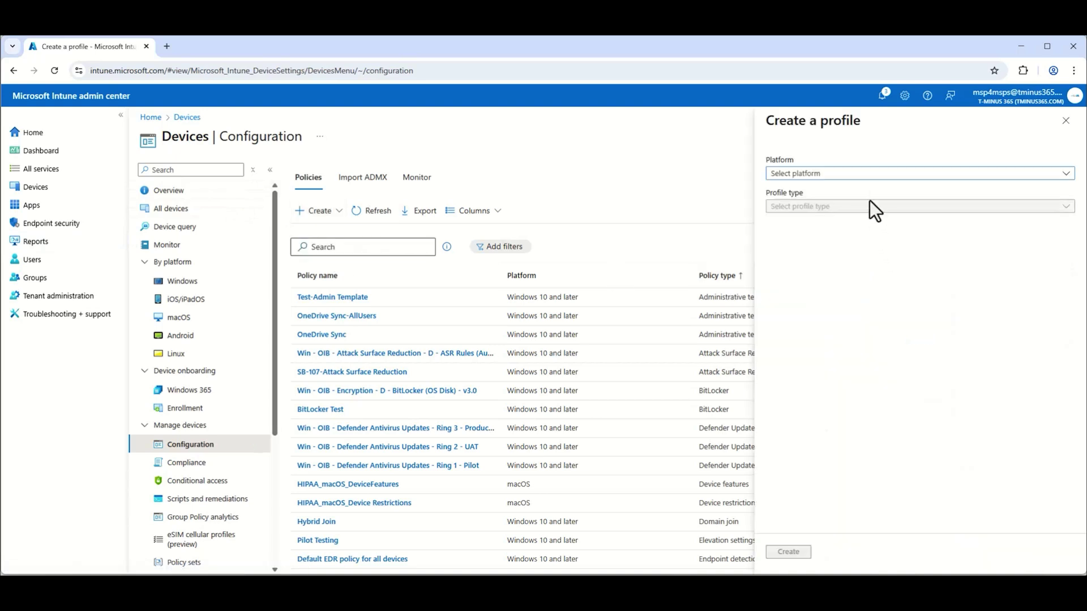
{"action": "left_click", "coordinate": [876, 174]}
{"action": "left_click", "coordinate": [844, 244]}
{"action": "left_click", "coordinate": [843, 180]}
{"action": "left_click", "coordinate": [829, 263]}
{"action": "left_click", "coordinate": [824, 207]}
{"action": "left_click", "coordinate": [809, 241]}
{"action": "scroll", "coordinate": [847, 405], "scroll_direction": "down", "scroll_amount": 1}
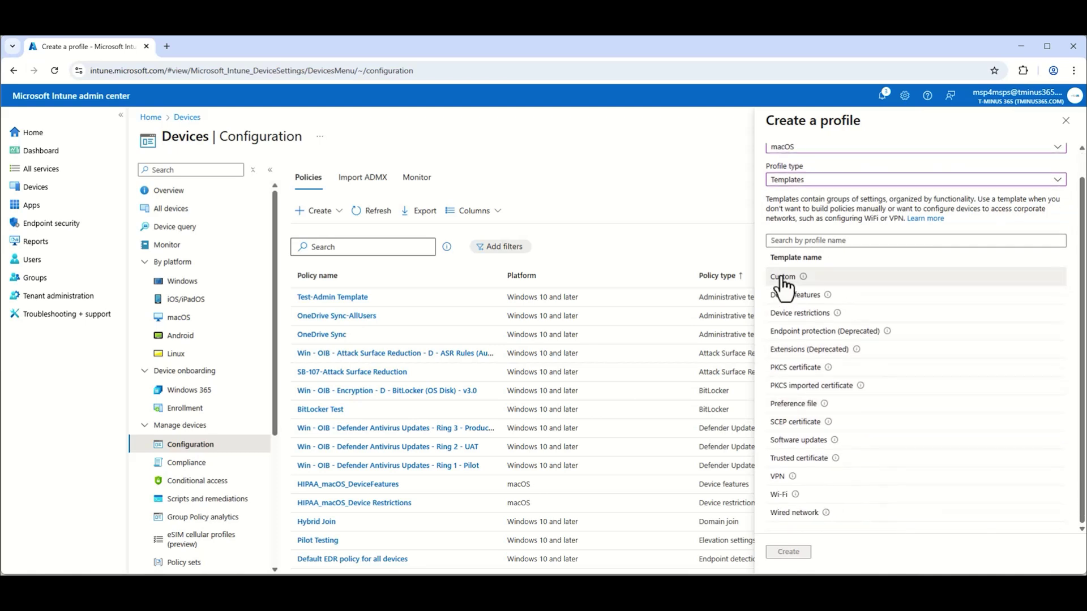
{"action": "left_click", "coordinate": [783, 277]}
{"action": "left_click", "coordinate": [788, 552]}
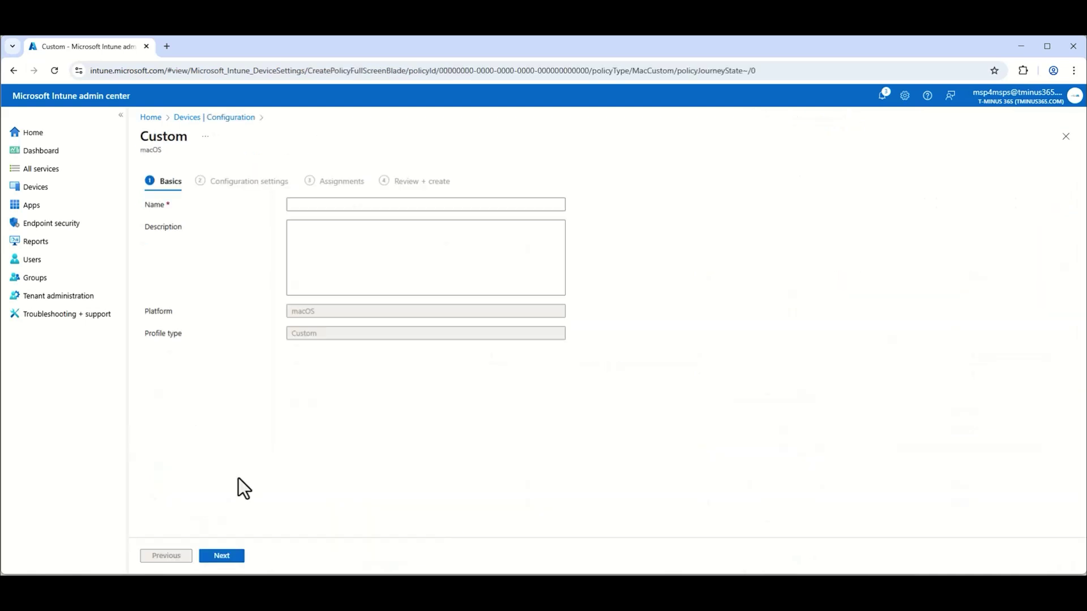
Name it FullDiskAccess-prod-macOS-Default-MDE and reuse that name as the configuration profile name on Device channel.
{"action": "left_click", "coordinate": [330, 205]}
{"action": "type", "text": "FullDiskAccess-prod-macOS-Default-MDE"}
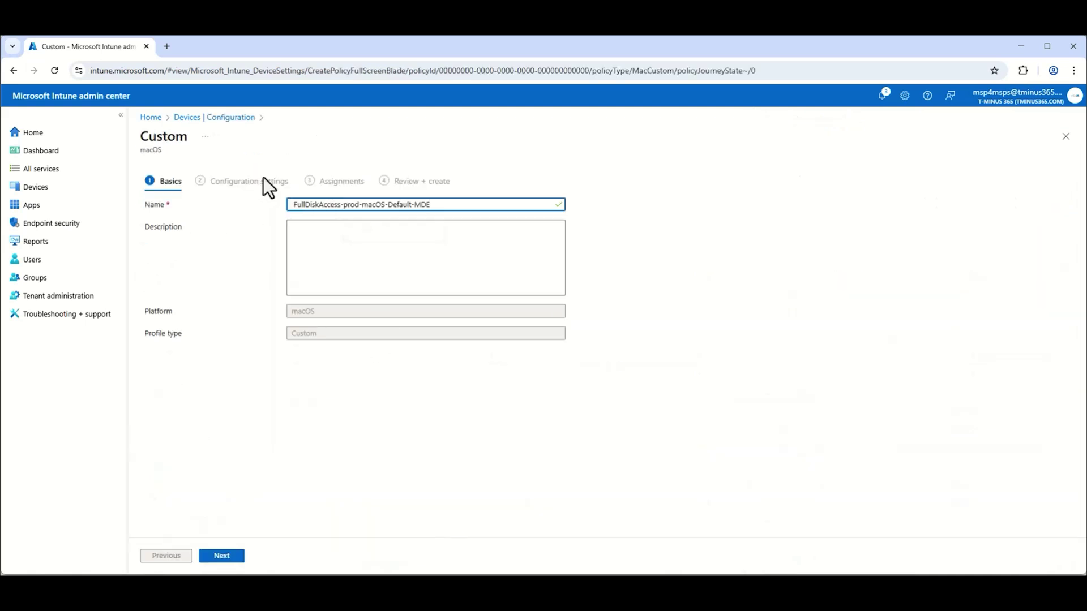
{"action": "key", "text": "Delete"}
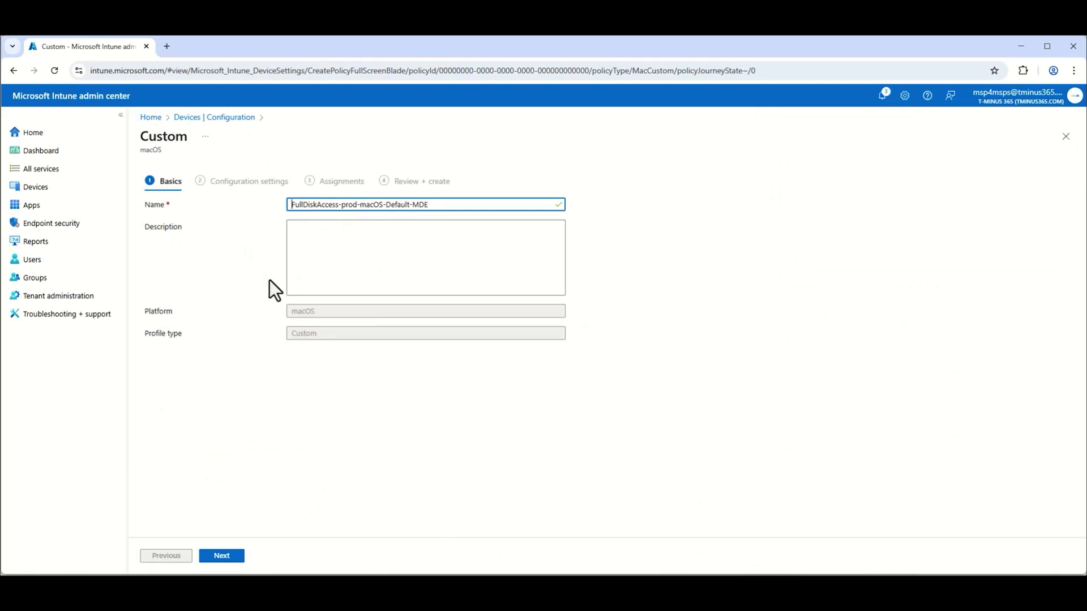
{"action": "left_click", "coordinate": [226, 557]}
{"action": "left_click", "coordinate": [291, 206]}
{"action": "type", "text": "FullDiskAccess-prod-macOS-Default-MDE"}
{"action": "left_click", "coordinate": [293, 235]}
{"action": "left_click", "coordinate": [294, 233]}
{"action": "left_click", "coordinate": [301, 208]}
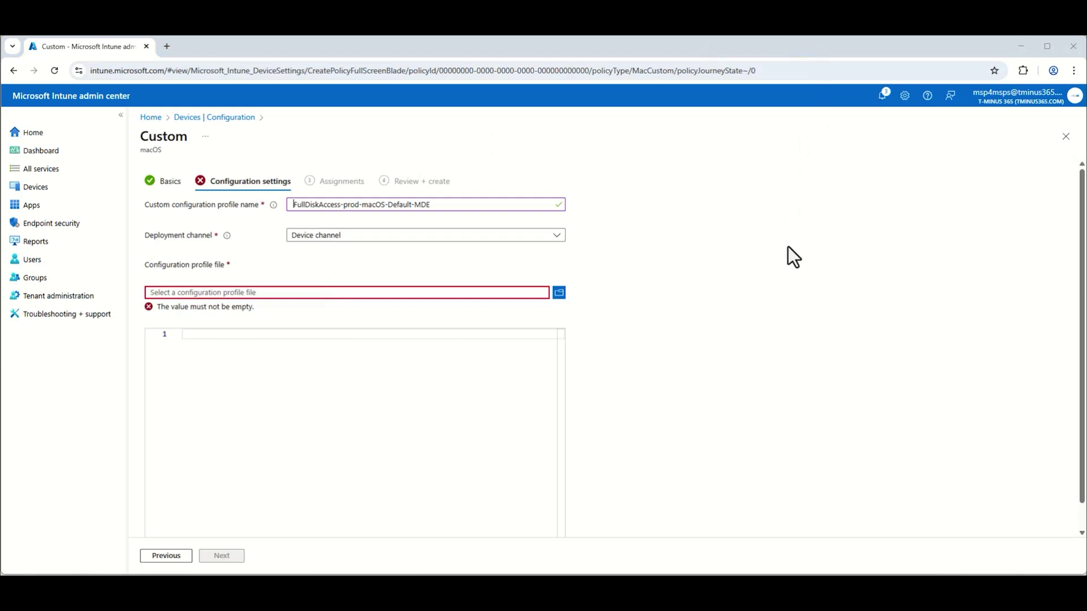
Download the raw fulldisk.mobileconfig file from the mdatp-xplat repository's profiles folder.
{"action": "key", "text": "alt+Tab"}
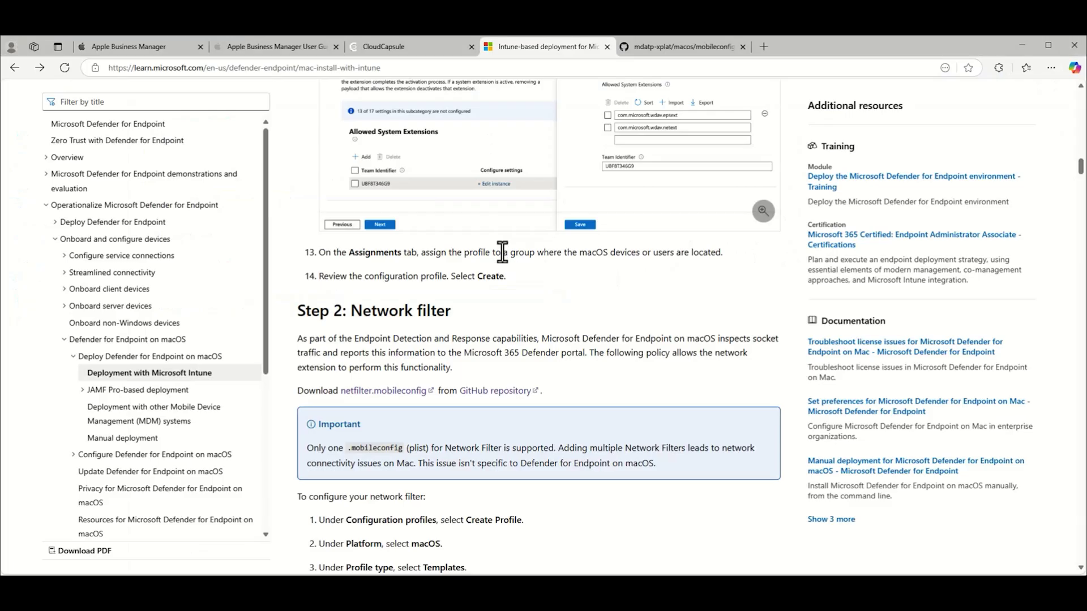
{"action": "left_click", "coordinate": [663, 50]}
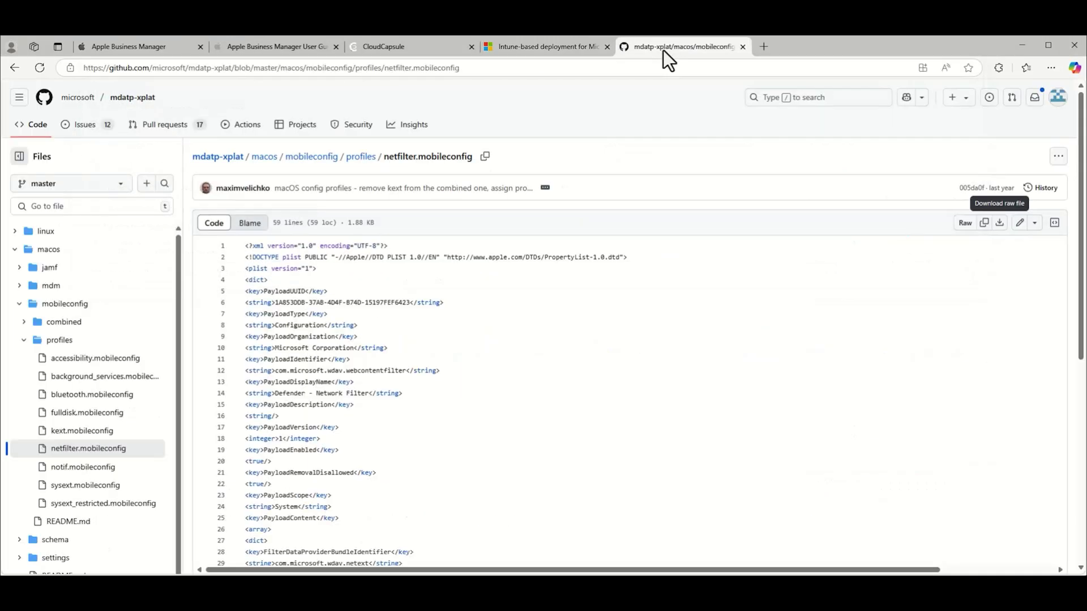
{"action": "left_click", "coordinate": [15, 67]}
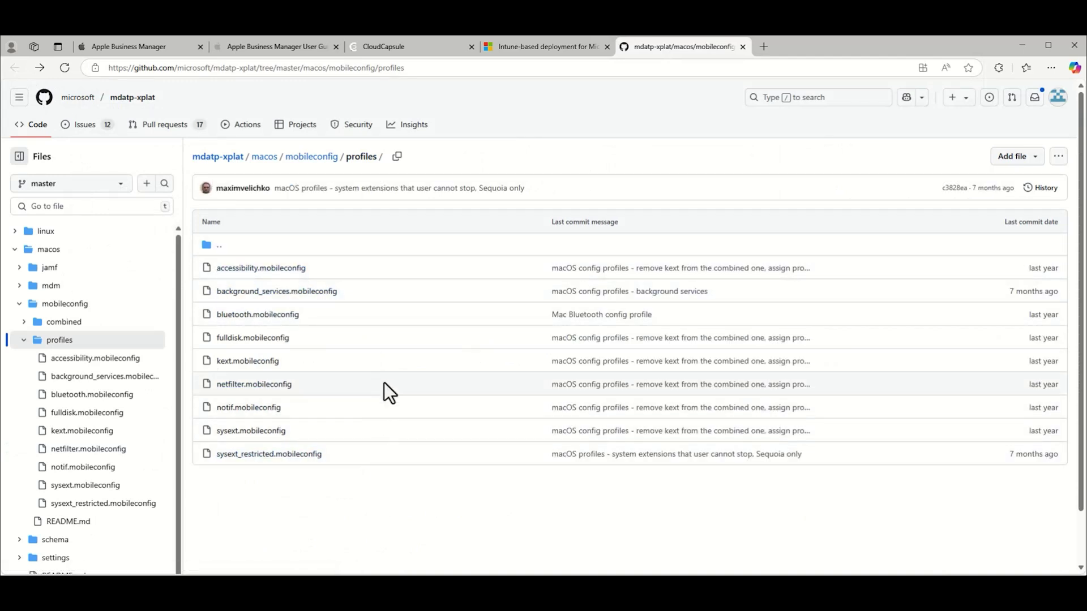
{"action": "left_click", "coordinate": [235, 340]}
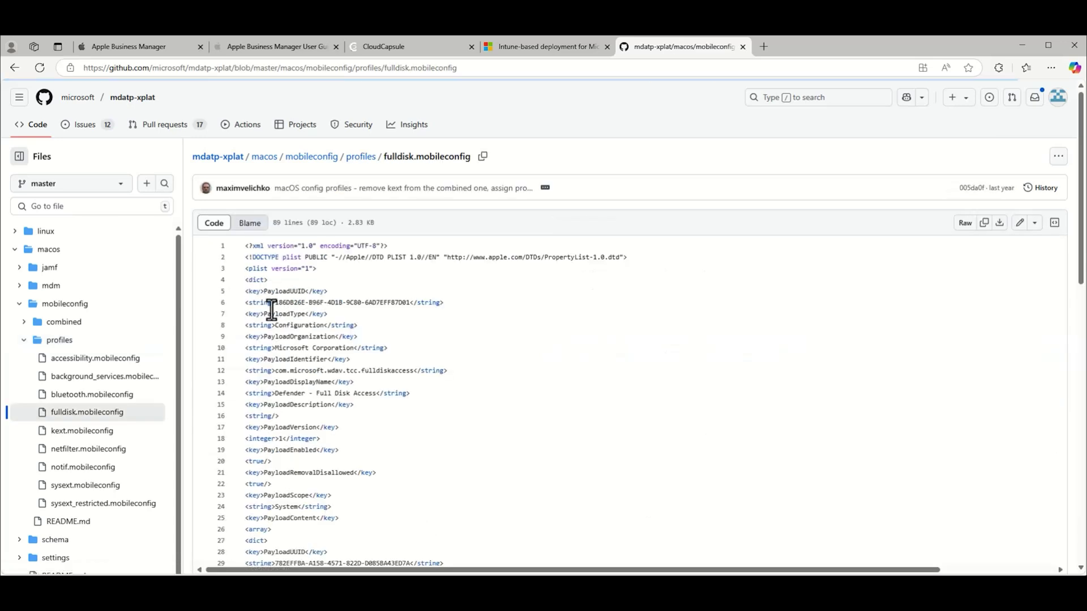
{"action": "left_click", "coordinate": [999, 222]}
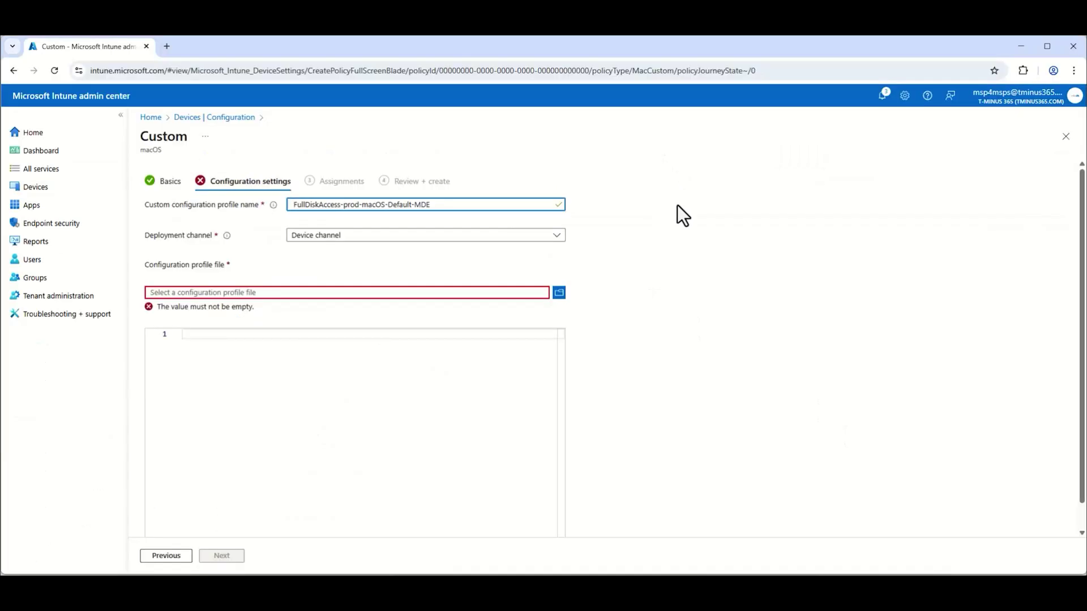
Finish the FullDiskAccess-prod-macOS-Default-MDE profile through assignments and review, and create it.
{"action": "left_click", "coordinate": [220, 556]}
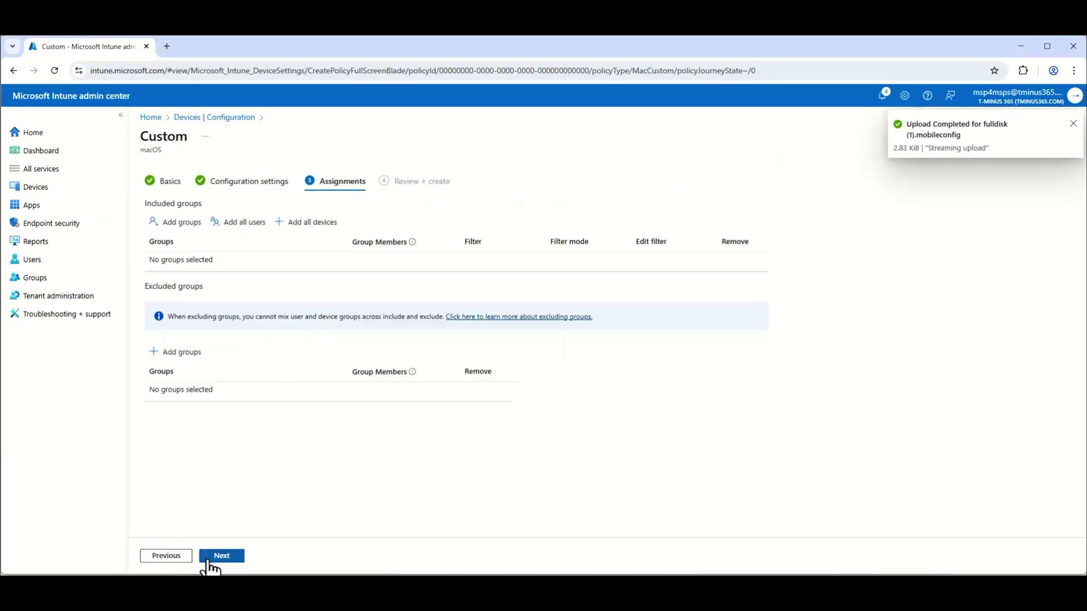
{"action": "left_click", "coordinate": [221, 556]}
{"action": "left_click", "coordinate": [220, 556]}
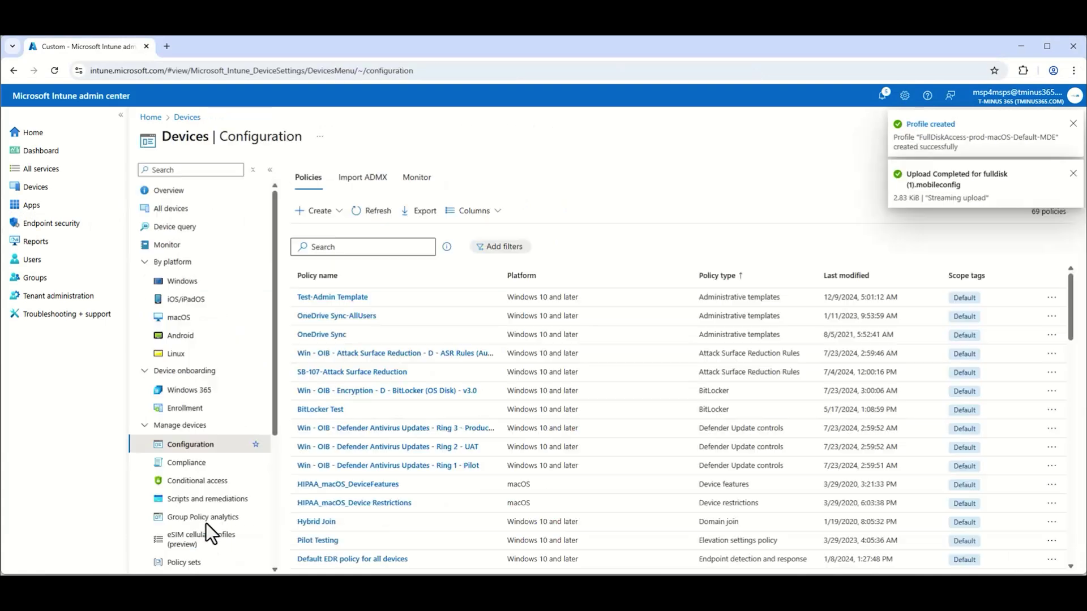
Start another macOS configuration profile from the Custom template.
{"action": "left_click", "coordinate": [316, 210]}
{"action": "left_click", "coordinate": [327, 233]}
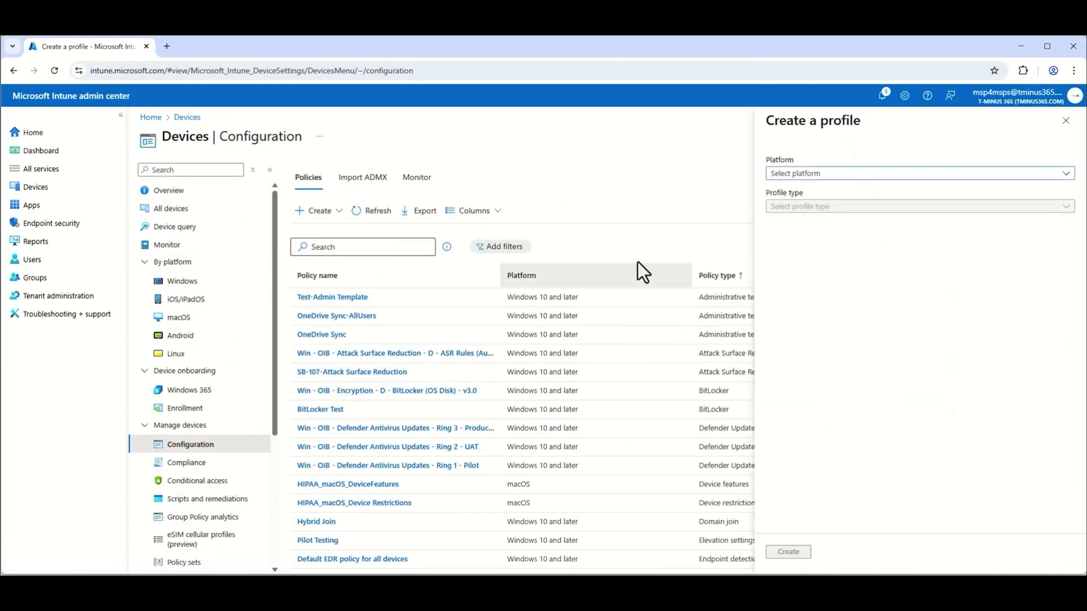
{"action": "left_click", "coordinate": [875, 173]}
{"action": "left_click", "coordinate": [838, 262]}
{"action": "left_click", "coordinate": [854, 206]}
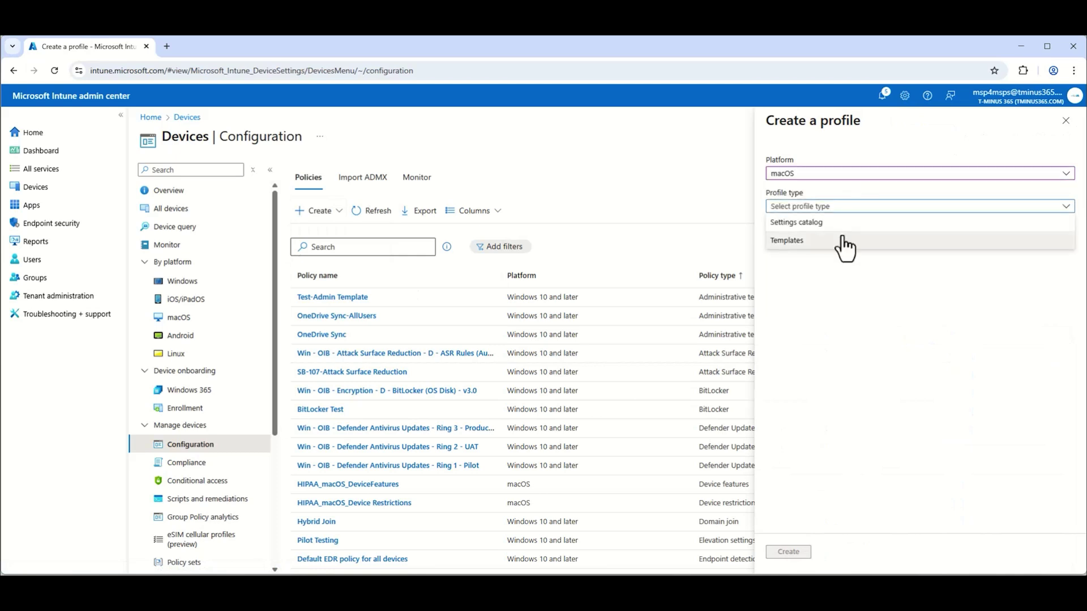
{"action": "left_click", "coordinate": [843, 241]}
{"action": "left_click", "coordinate": [789, 303]}
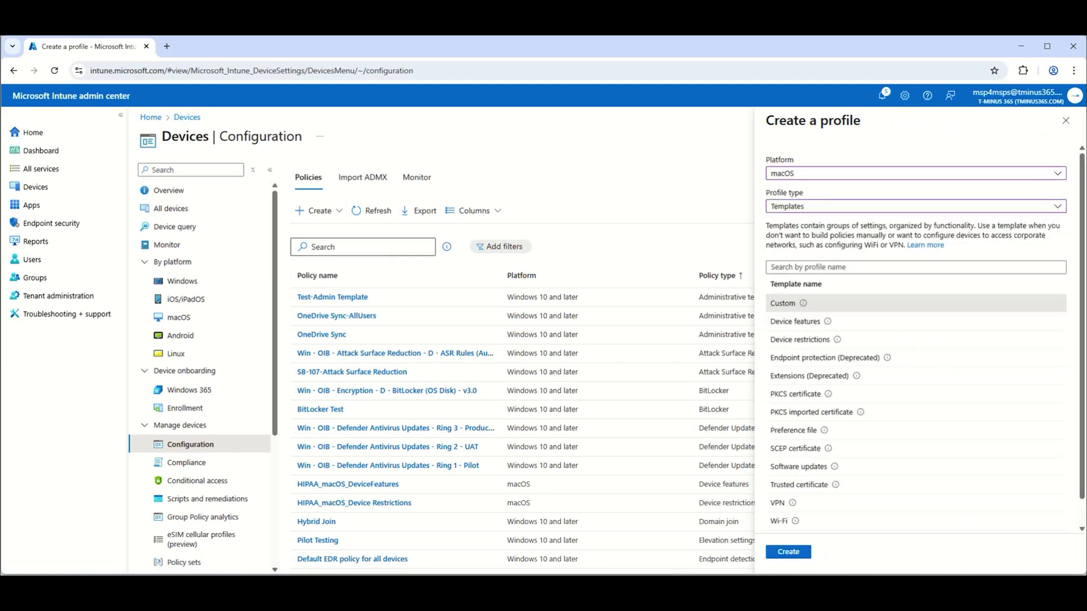
{"action": "left_click", "coordinate": [792, 553]}
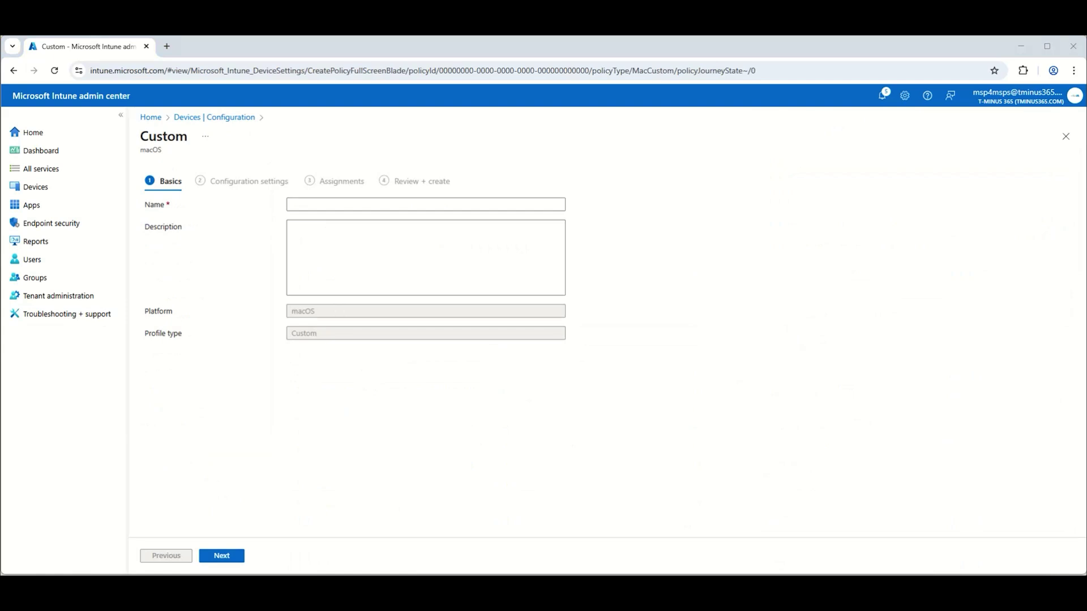
Name it BackgroundServices-prod-macOS-Default-MDE, upload background_services (1).mobileconfig, and create the profile.
{"action": "left_click", "coordinate": [363, 204]}
{"action": "type", "text": "BackgroundServices-prod-macOS-Default-MDE"}
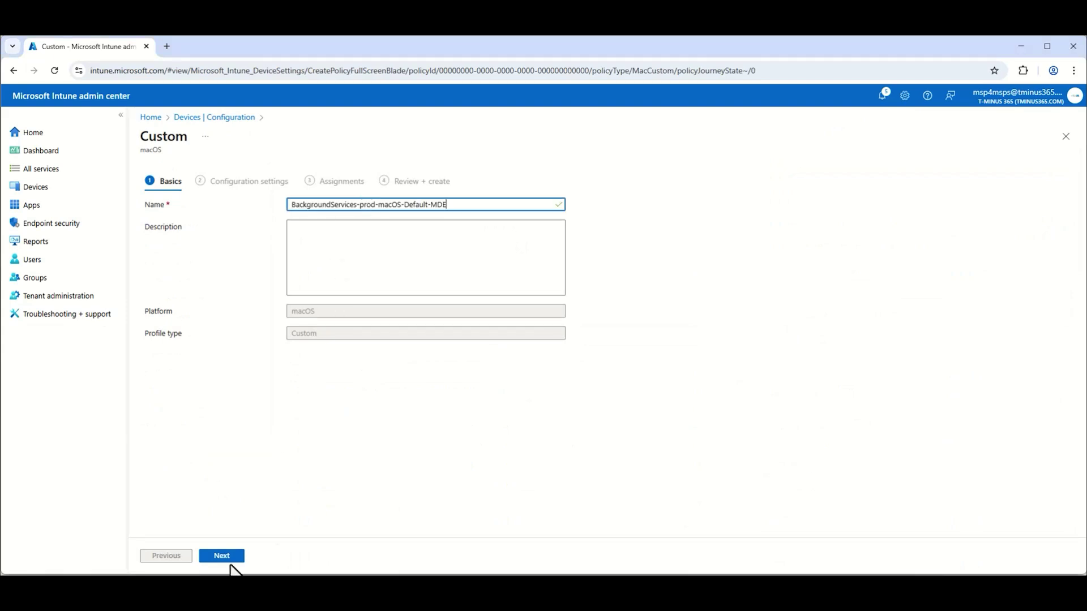
{"action": "left_click", "coordinate": [229, 560]}
{"action": "left_click", "coordinate": [351, 204]}
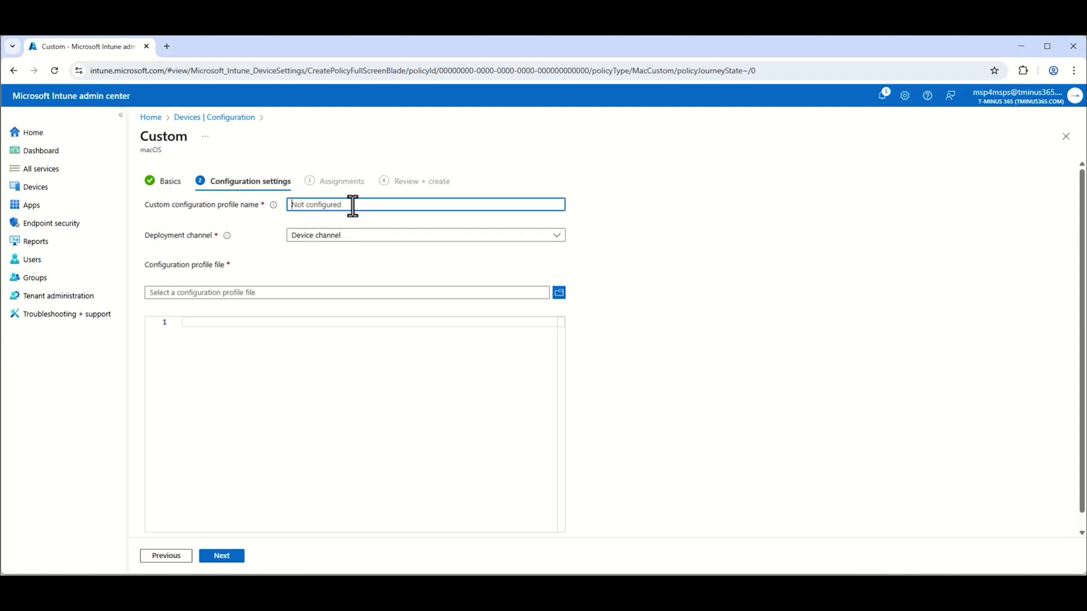
{"action": "type", "text": "BackgroundServices-prod-macOS-Default-MDE"}
{"action": "left_click", "coordinate": [320, 293]}
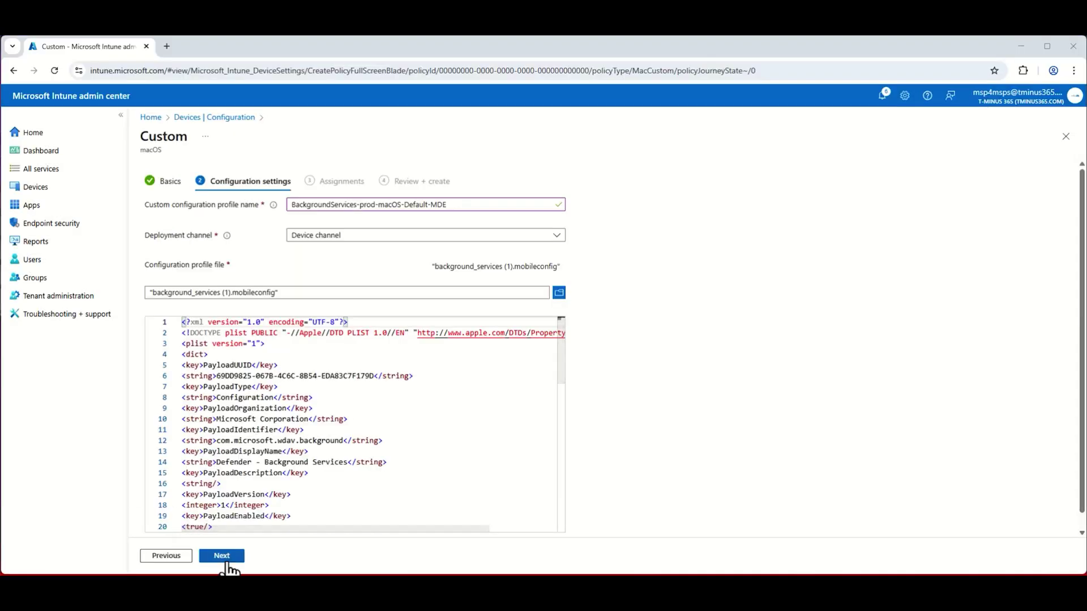
{"action": "left_click", "coordinate": [226, 560]}
{"action": "left_click", "coordinate": [223, 556]}
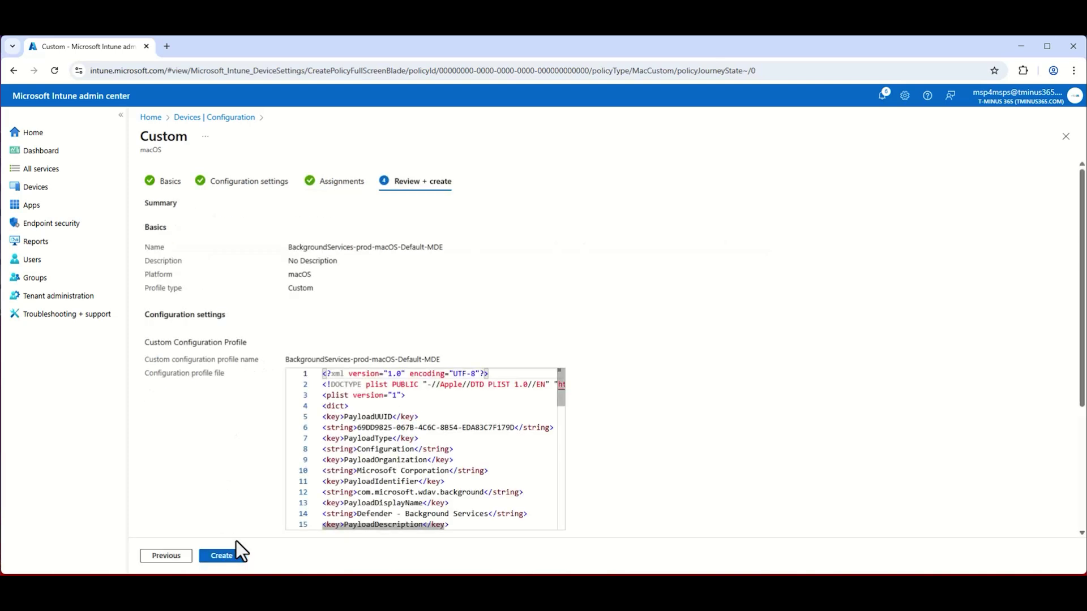
{"action": "left_click", "coordinate": [221, 556]}
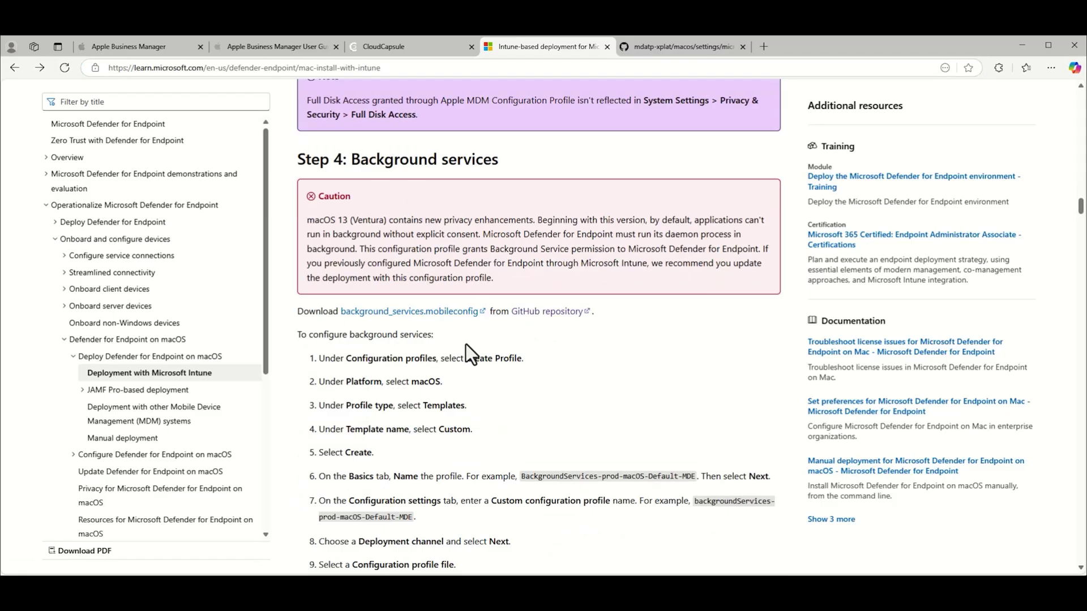
Scroll to Step 8: Microsoft AutoUpdate, highlight Current Channel (Production), and follow the GitHub repository link.
{"action": "scroll", "coordinate": [467, 339], "scroll_direction": "down", "scroll_amount": 9}
{"action": "scroll", "coordinate": [480, 353], "scroll_direction": "down", "scroll_amount": 6}
{"action": "scroll", "coordinate": [293, 410], "scroll_direction": "down", "scroll_amount": 12}
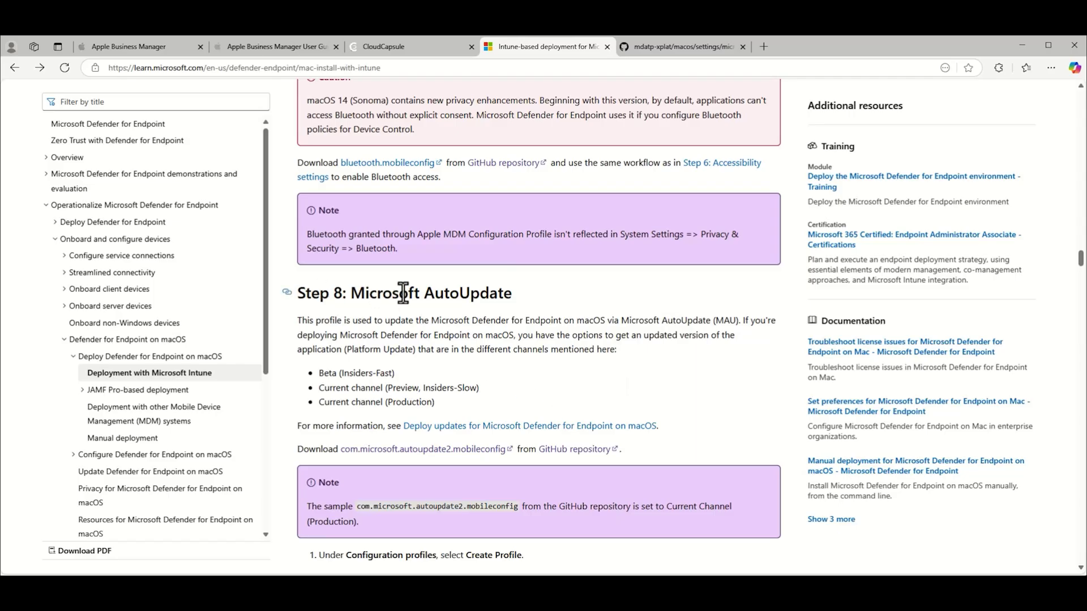
{"action": "scroll", "coordinate": [569, 430], "scroll_direction": "down", "scroll_amount": 1}
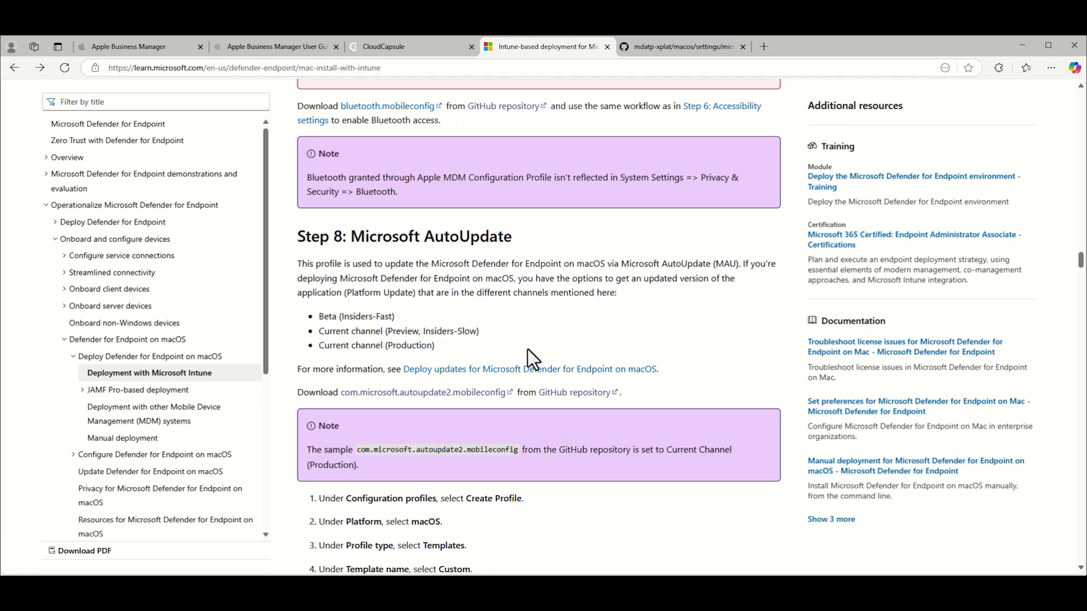
{"action": "scroll", "coordinate": [461, 333], "scroll_direction": "down", "scroll_amount": 1}
{"action": "left_click_drag", "start_coordinate": [434, 289], "coordinate": [307, 262]}
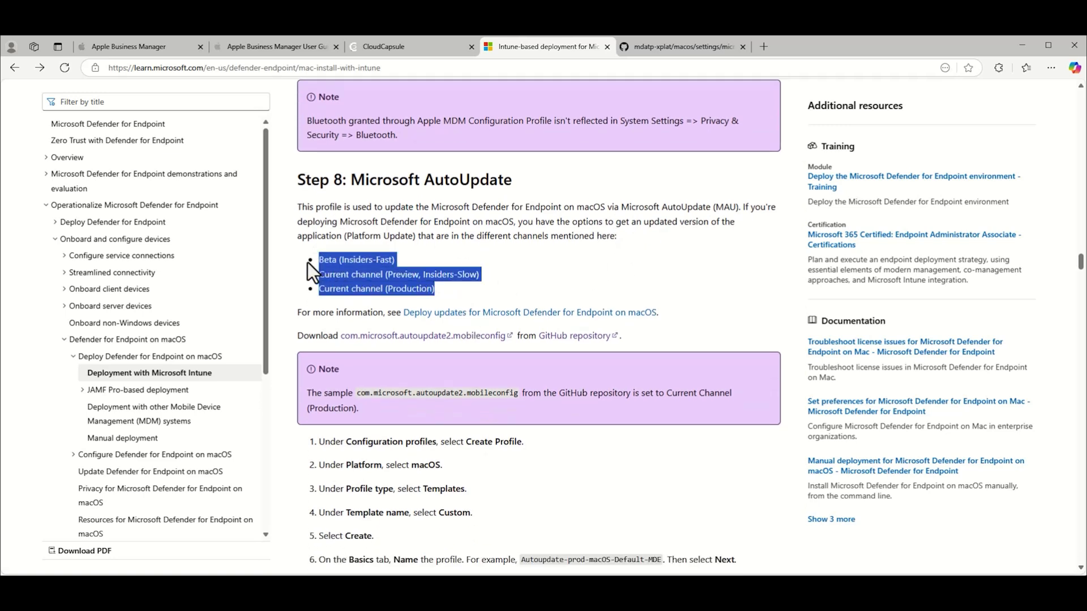
{"action": "left_click", "coordinate": [544, 282]}
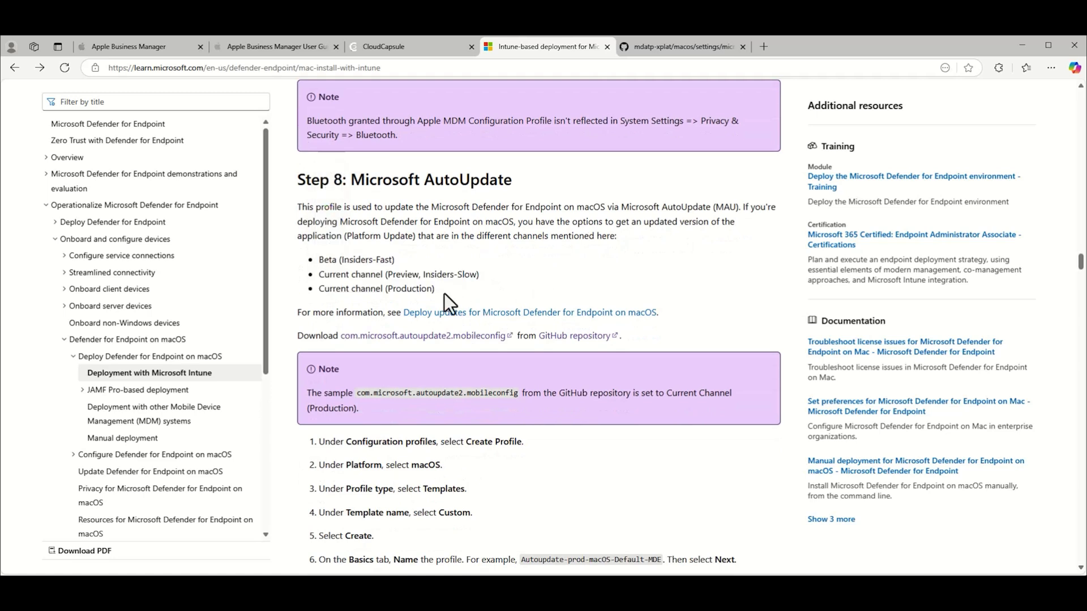
{"action": "left_click_drag", "start_coordinate": [444, 293], "coordinate": [311, 290]}
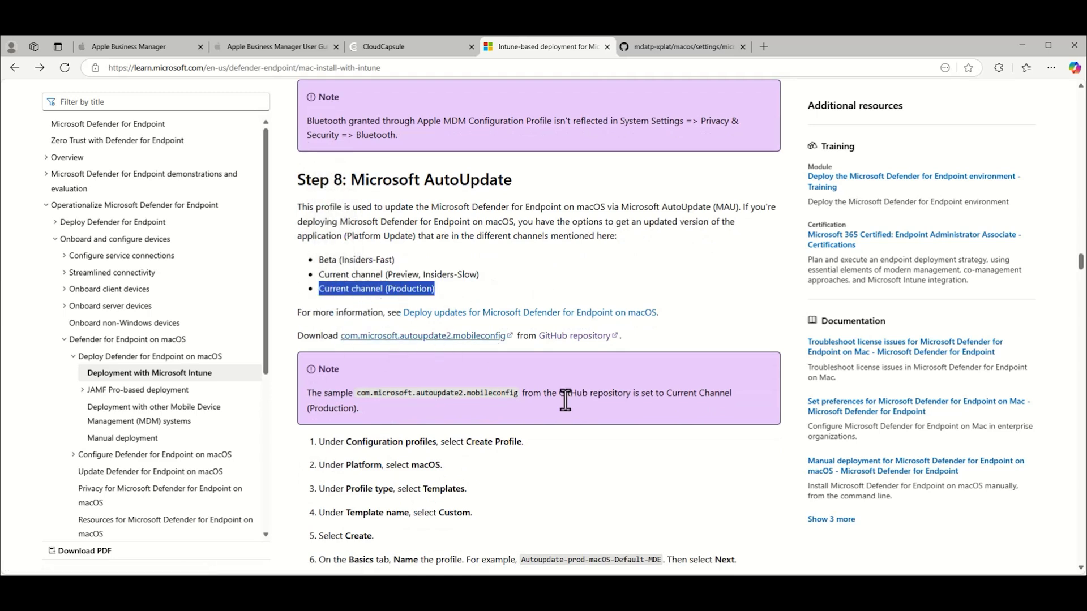
{"action": "left_click", "coordinate": [591, 338]}
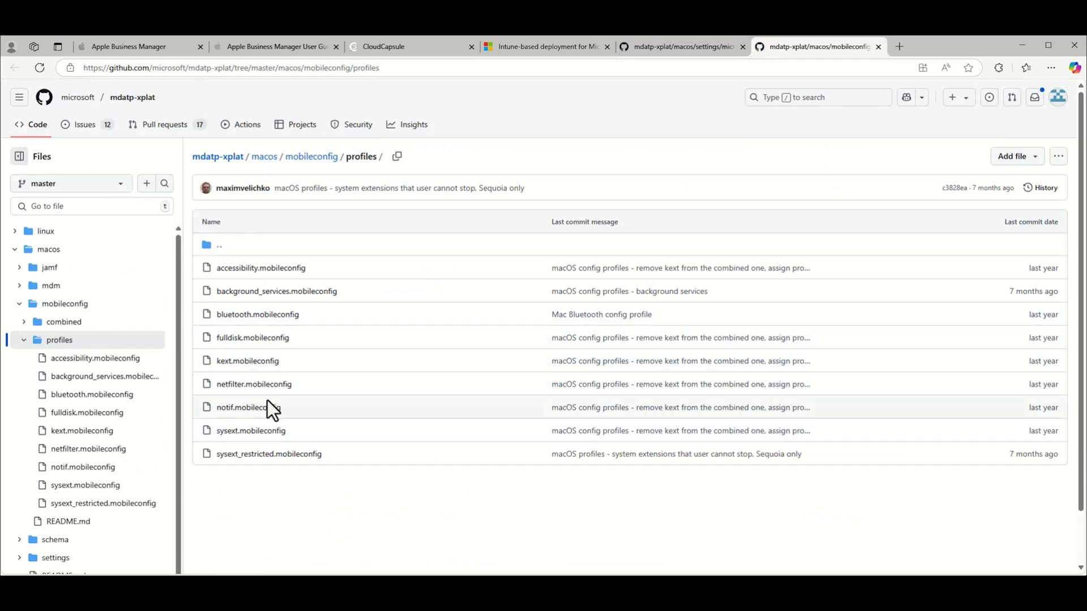
Open com.microsoft.autoupdate2.mobileconfig from macos > settings > microsoft_auto_update in the repository file tree.
{"action": "scroll", "coordinate": [300, 435], "scroll_direction": "down", "scroll_amount": 1}
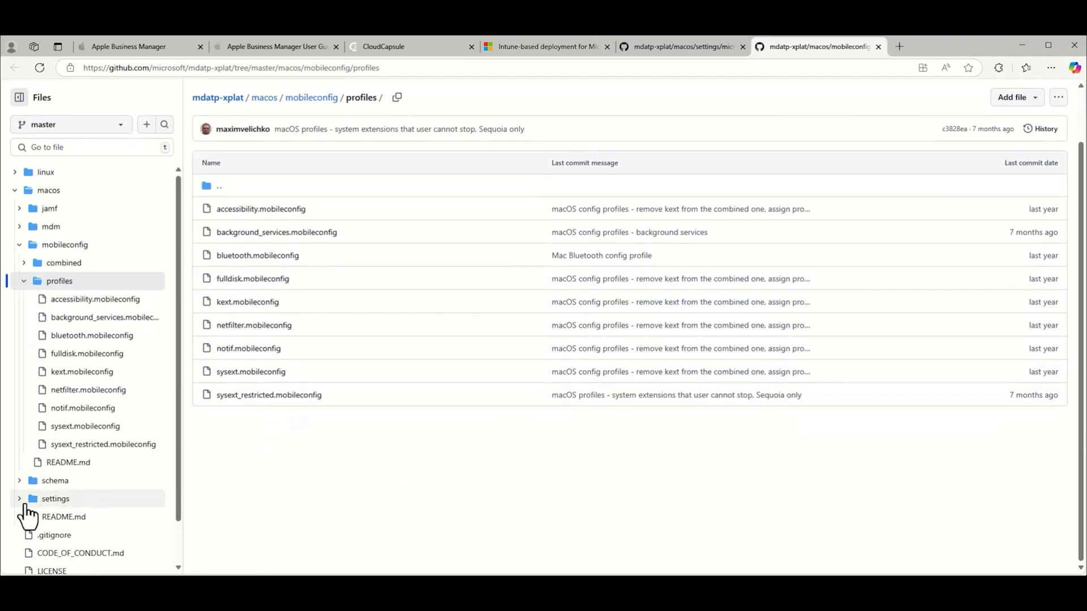
{"action": "left_click", "coordinate": [15, 504]}
{"action": "scroll", "coordinate": [90, 507], "scroll_direction": "down", "scroll_amount": 2}
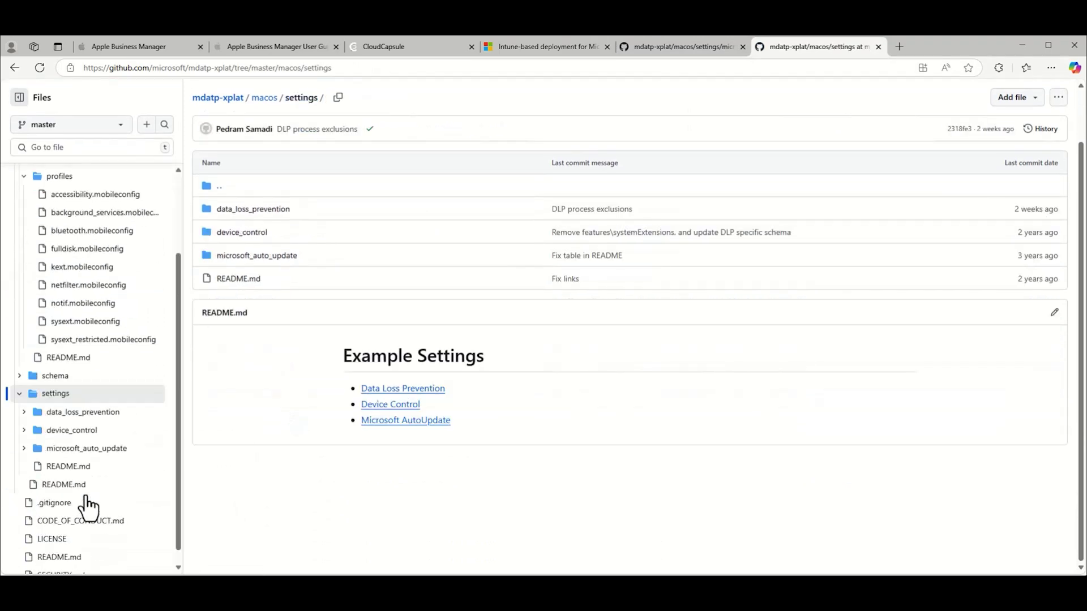
{"action": "left_click", "coordinate": [25, 440]}
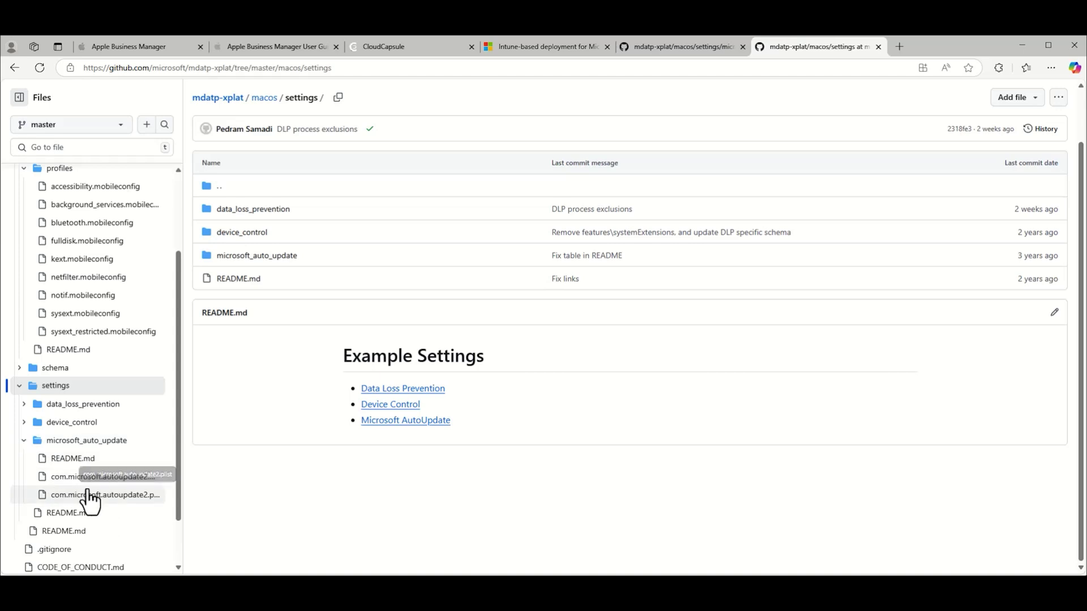
{"action": "left_click", "coordinate": [100, 484]}
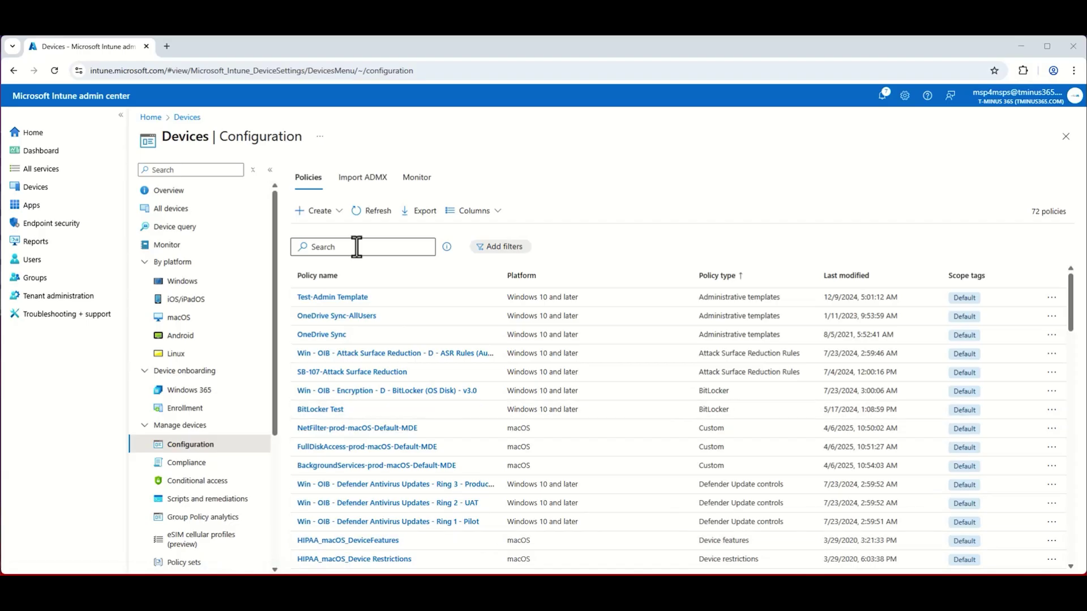
{"action": "left_click", "coordinate": [316, 211]}
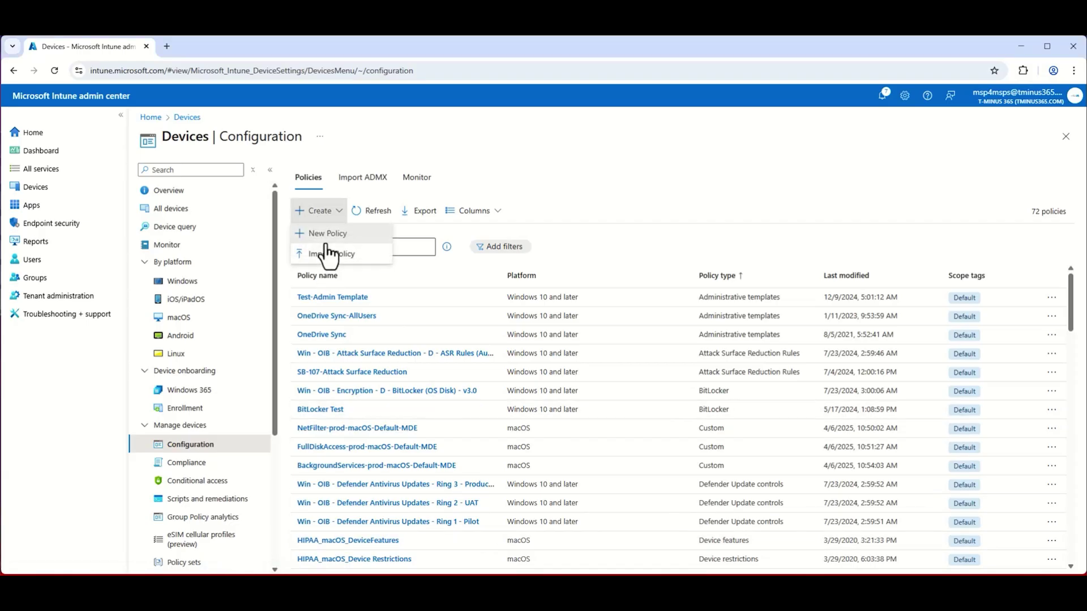
Start a new macOS configuration profile from the Custom template.
{"action": "left_click", "coordinate": [323, 233]}
{"action": "left_click", "coordinate": [893, 175]}
{"action": "left_click", "coordinate": [852, 260]}
{"action": "left_click", "coordinate": [842, 208]}
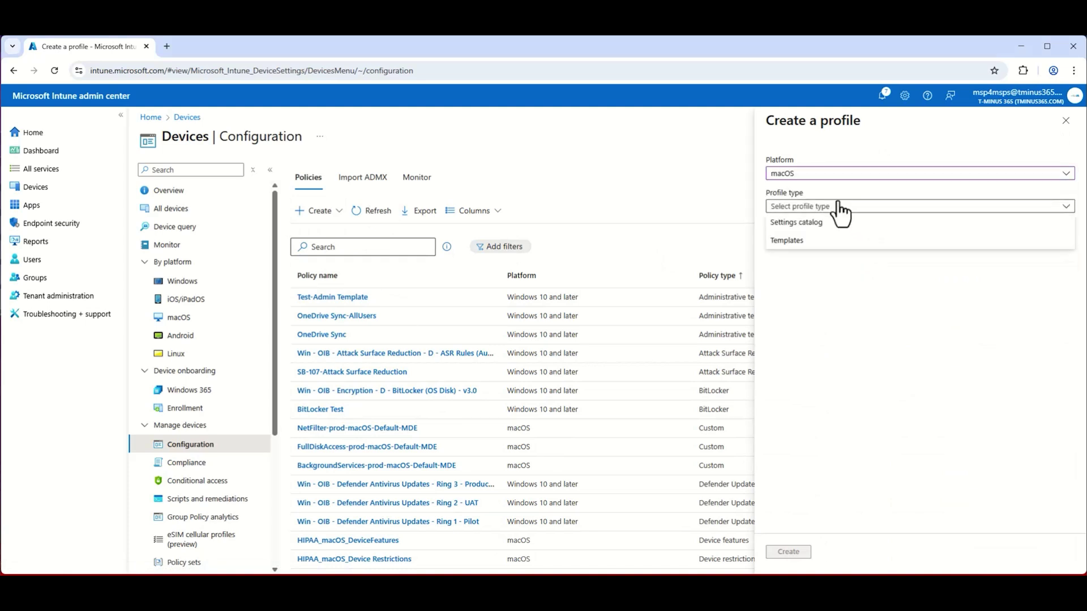
{"action": "left_click", "coordinate": [834, 241]}
{"action": "left_click", "coordinate": [815, 307]}
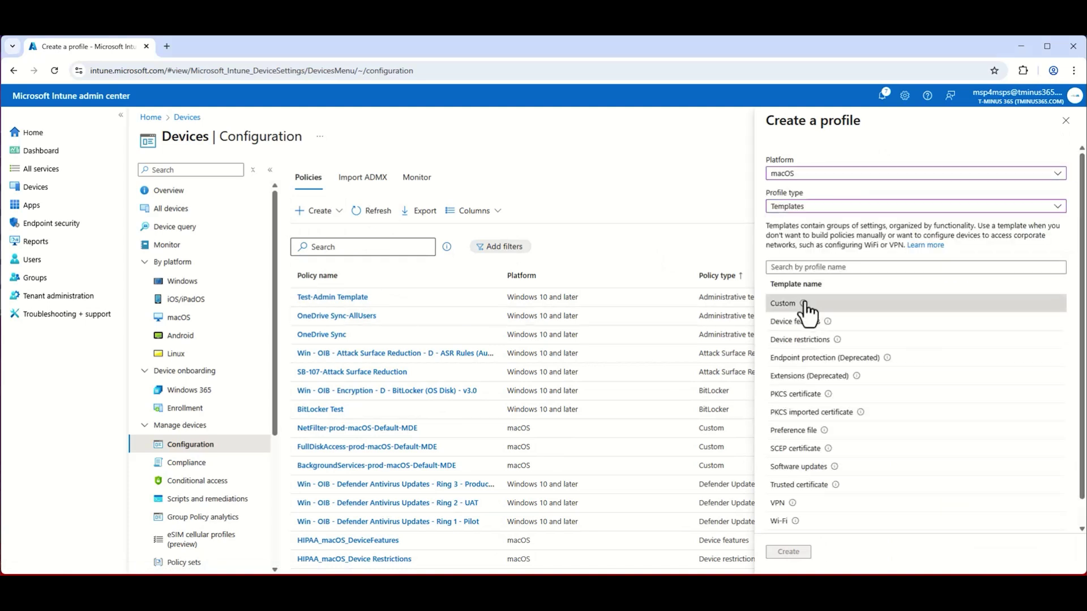
{"action": "left_click", "coordinate": [794, 550]}
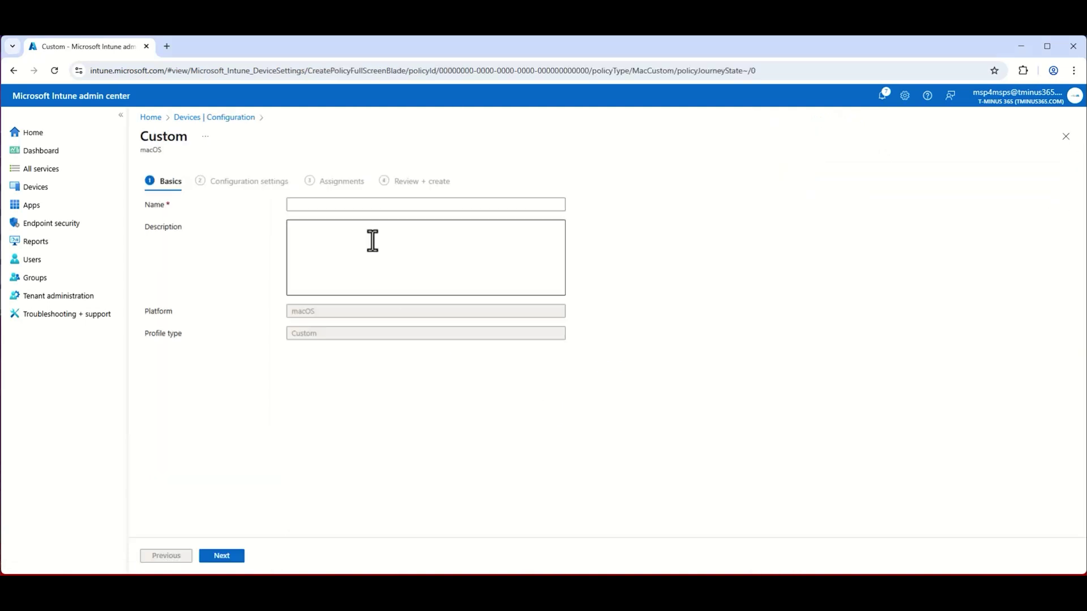
Name it Autoupdate-prod-macOS-Default-MDE, upload com.microsoft.autoupdate2.mobileconfig, and create the profile.
{"action": "left_click", "coordinate": [368, 205]}
{"action": "type", "text": "Autoupdate-prod-macOS-Default-MDE"}
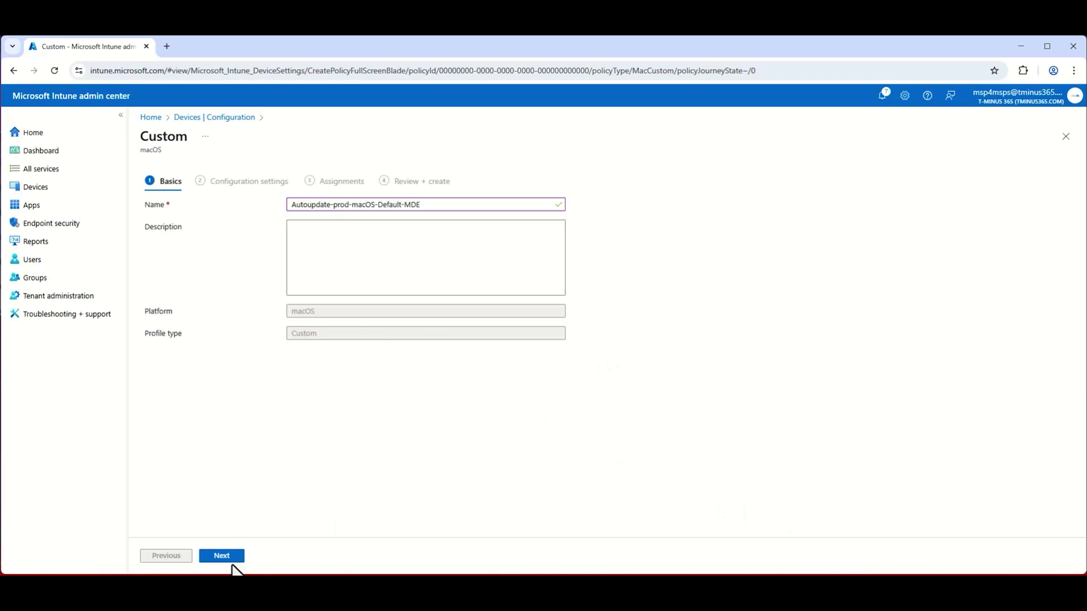
{"action": "left_click", "coordinate": [231, 560]}
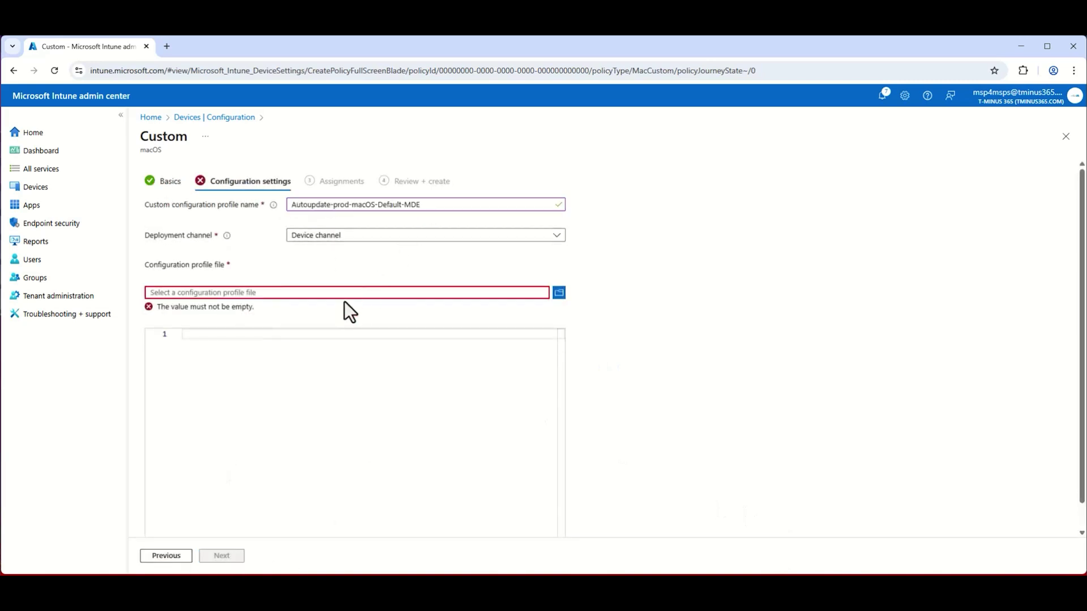
{"action": "left_click", "coordinate": [355, 292]}
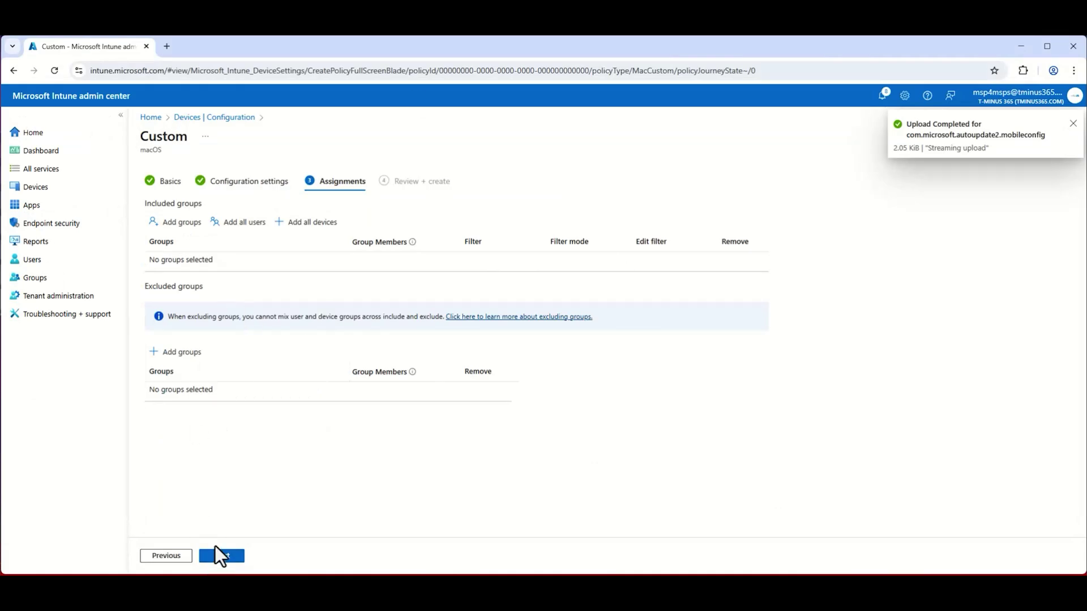
{"action": "left_click", "coordinate": [216, 549]}
{"action": "left_click", "coordinate": [218, 556]}
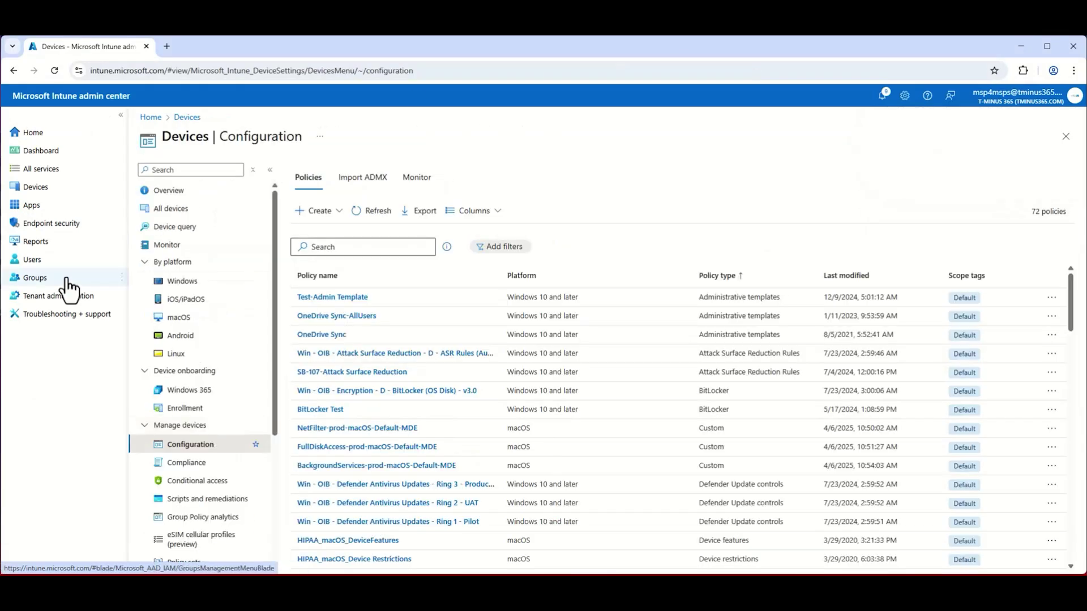
{"action": "left_click", "coordinate": [52, 223]}
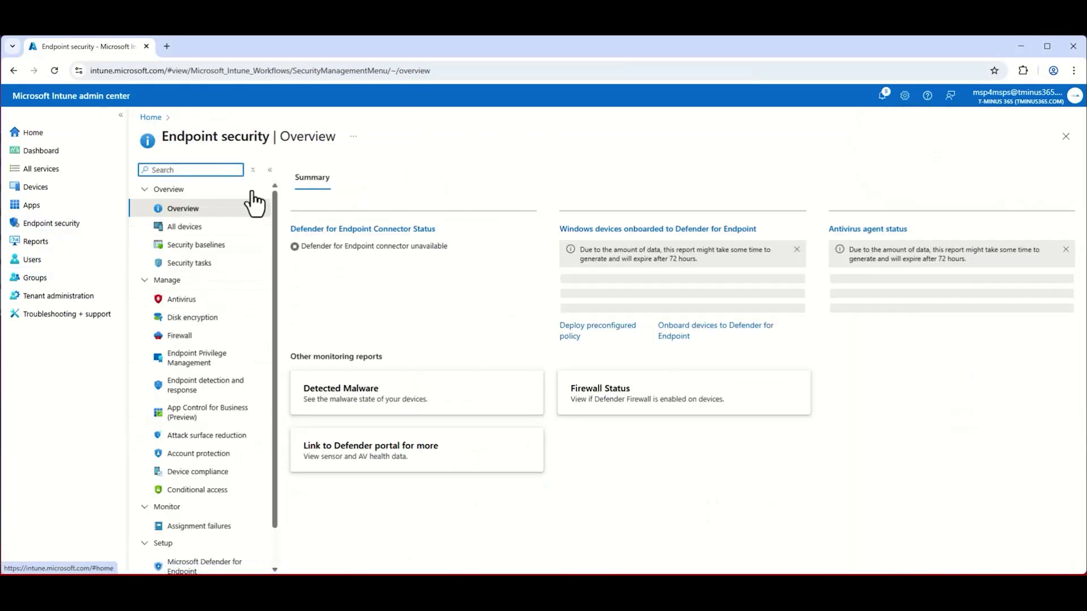
Create a MacOS Microsoft Defender Antivirus policy named MDE-Antivirus-macOS and proceed to its settings.
{"action": "left_click", "coordinate": [181, 299]}
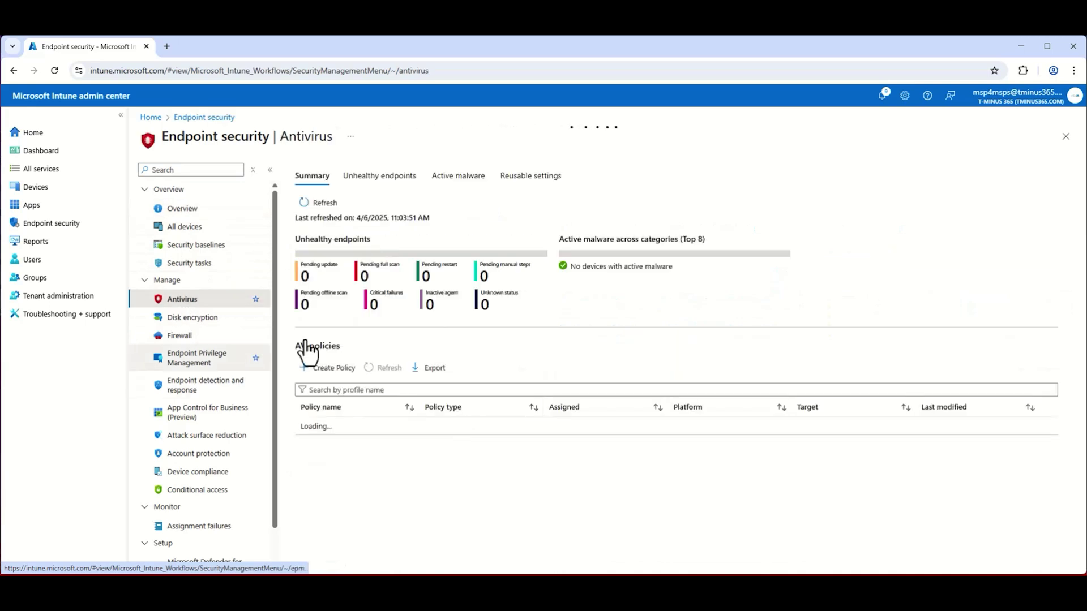
{"action": "left_click", "coordinate": [325, 368]}
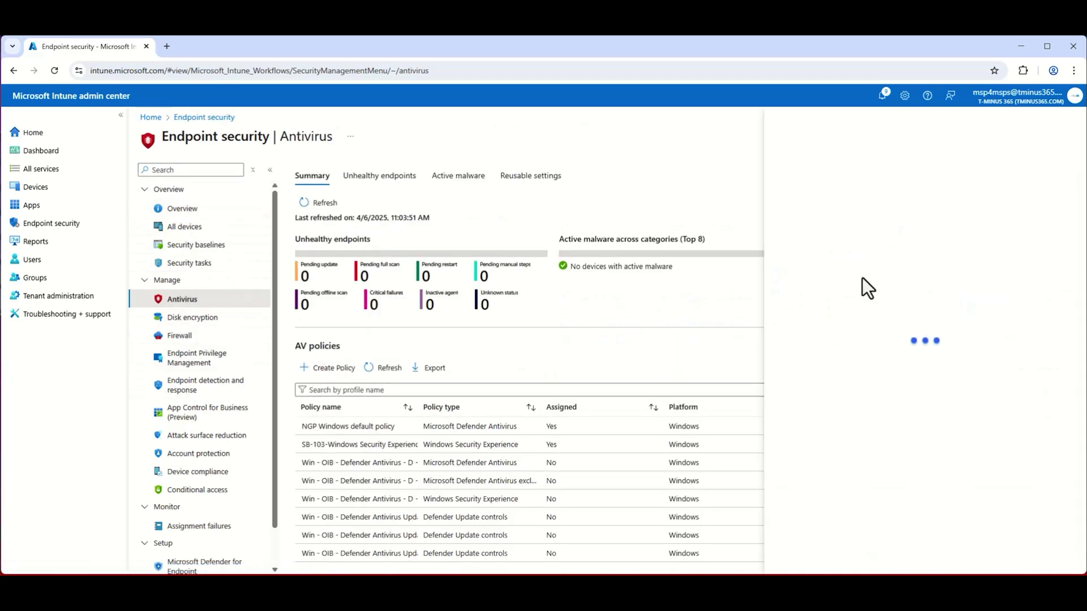
{"action": "left_click", "coordinate": [839, 182]}
{"action": "left_click", "coordinate": [824, 214]}
{"action": "left_click", "coordinate": [827, 208]}
{"action": "left_click", "coordinate": [837, 240]}
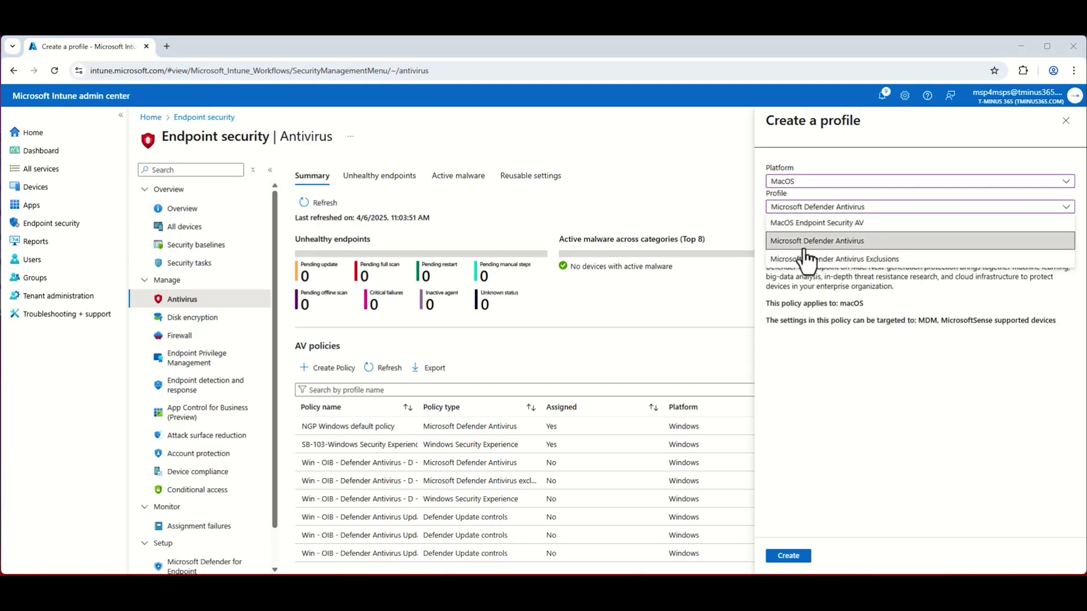
{"action": "left_click", "coordinate": [789, 557]}
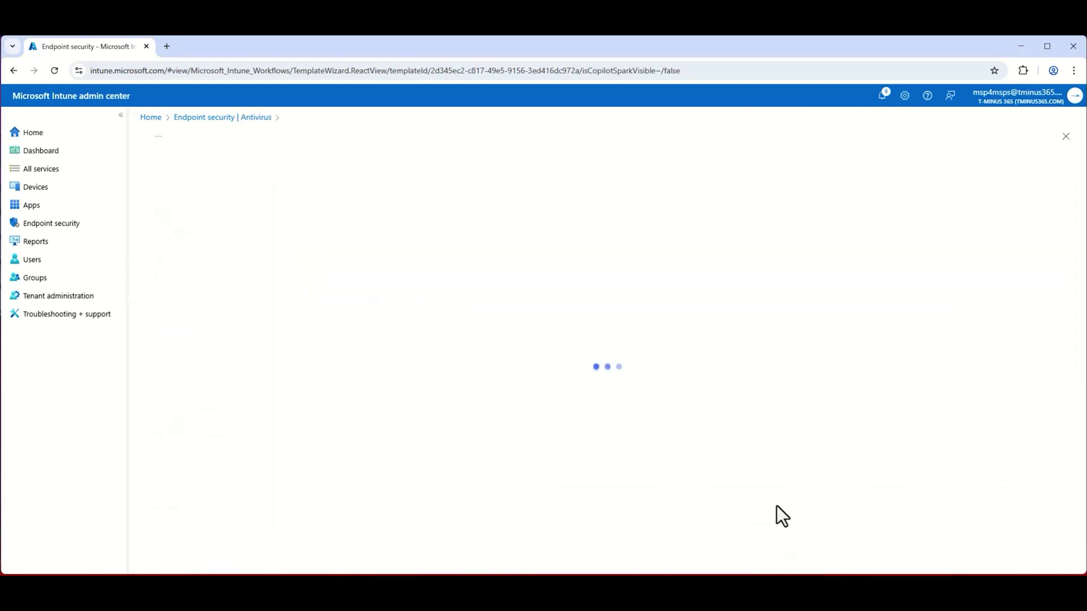
{"action": "left_click", "coordinate": [300, 216]}
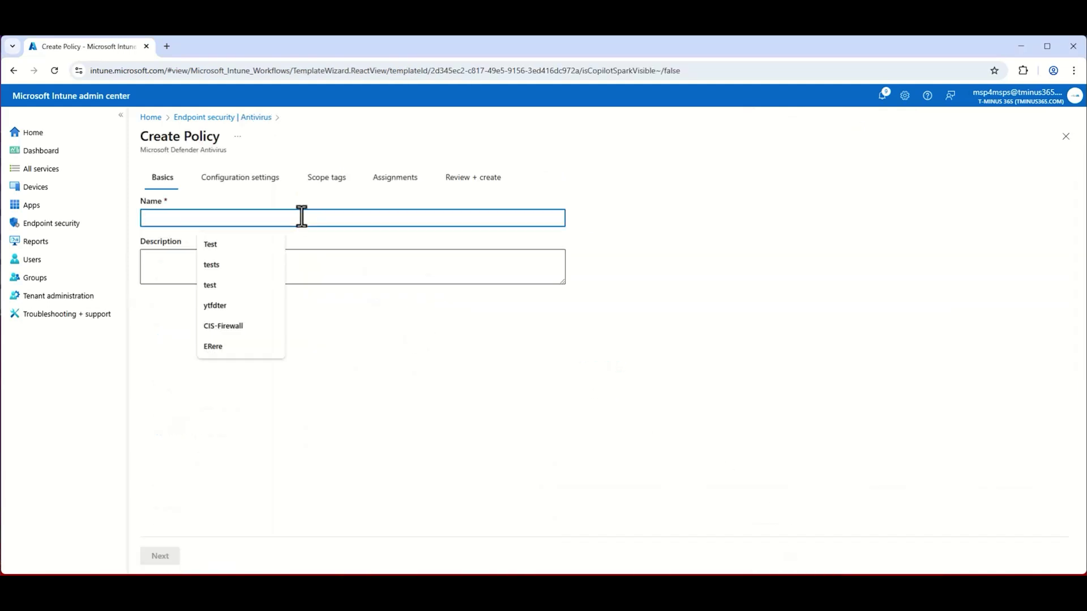
{"action": "type", "text": "MDE-Antivirus-macOS"}
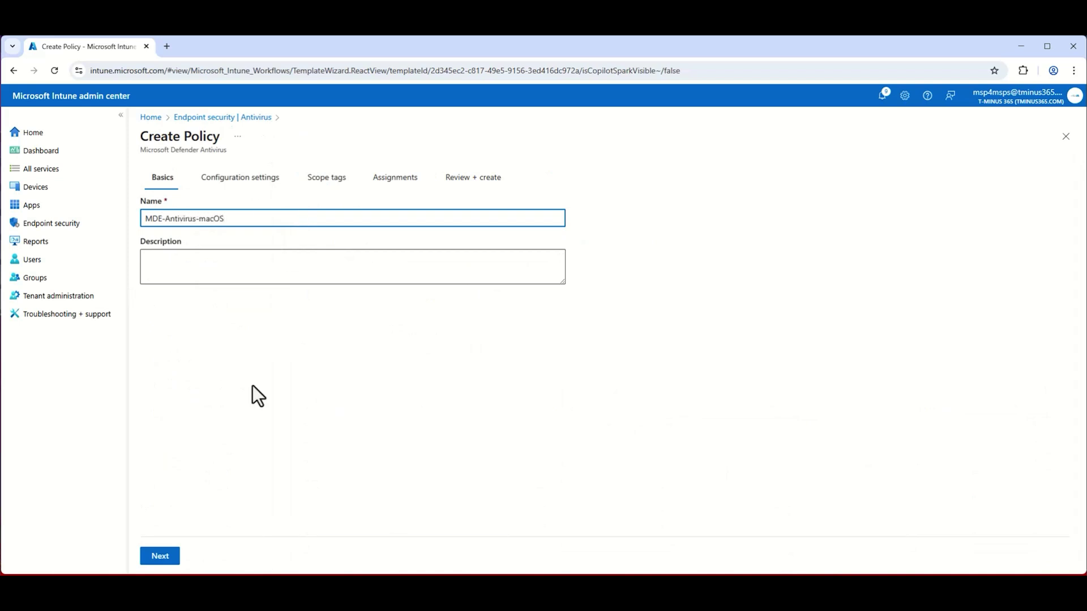
{"action": "left_click", "coordinate": [164, 557]}
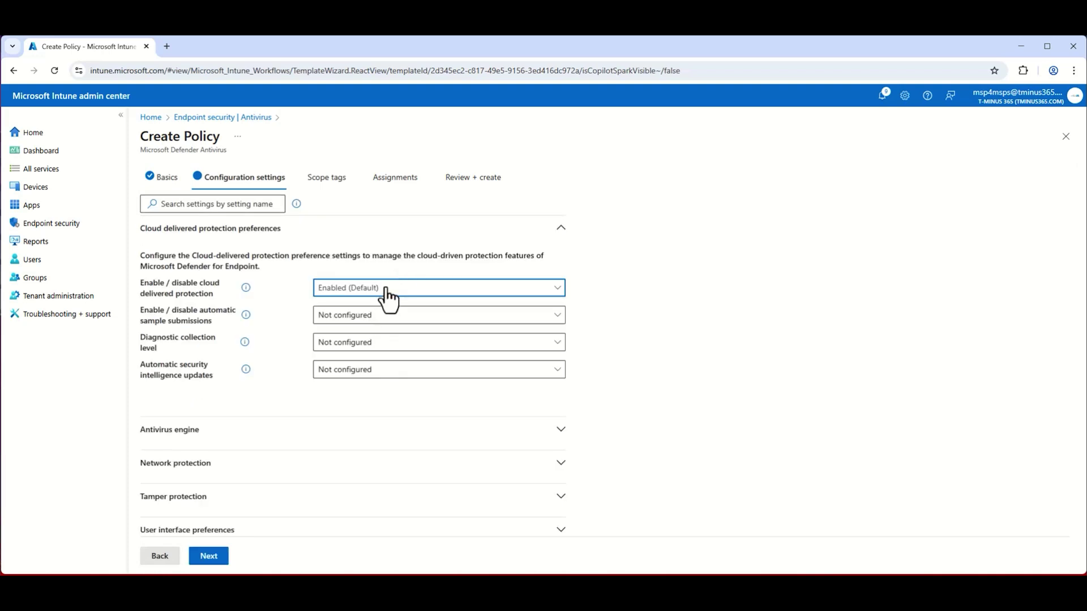
Enable cloud delivered protection, automatic sample submission and security intelligence updates; set diagnostic level to optional.
{"action": "left_click", "coordinate": [387, 290]}
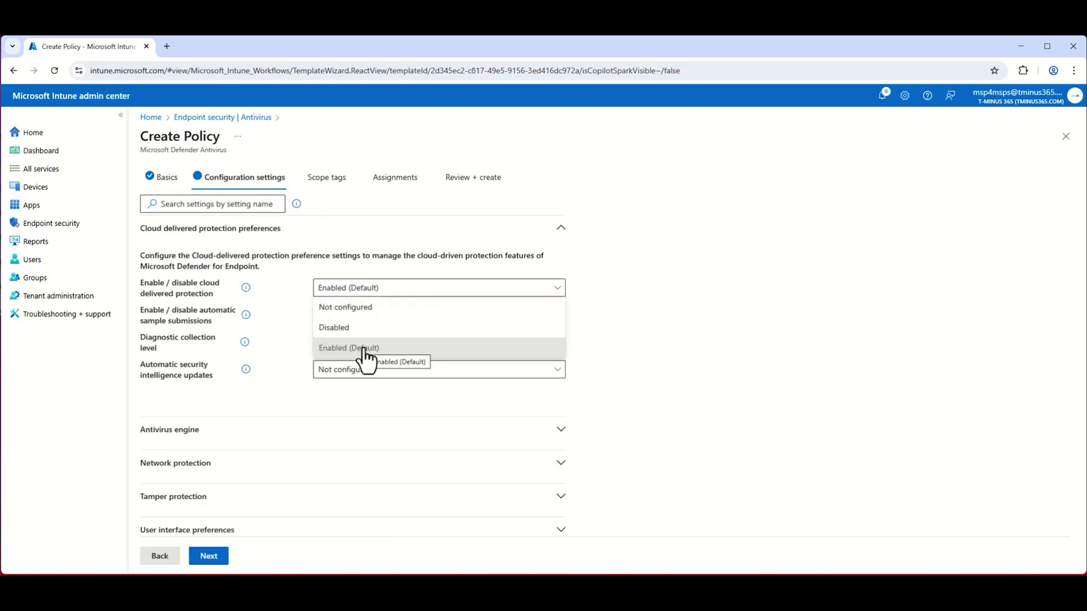
{"action": "left_click", "coordinate": [380, 289]}
{"action": "left_click", "coordinate": [366, 315]}
{"action": "left_click", "coordinate": [379, 373]}
{"action": "left_click", "coordinate": [393, 372]}
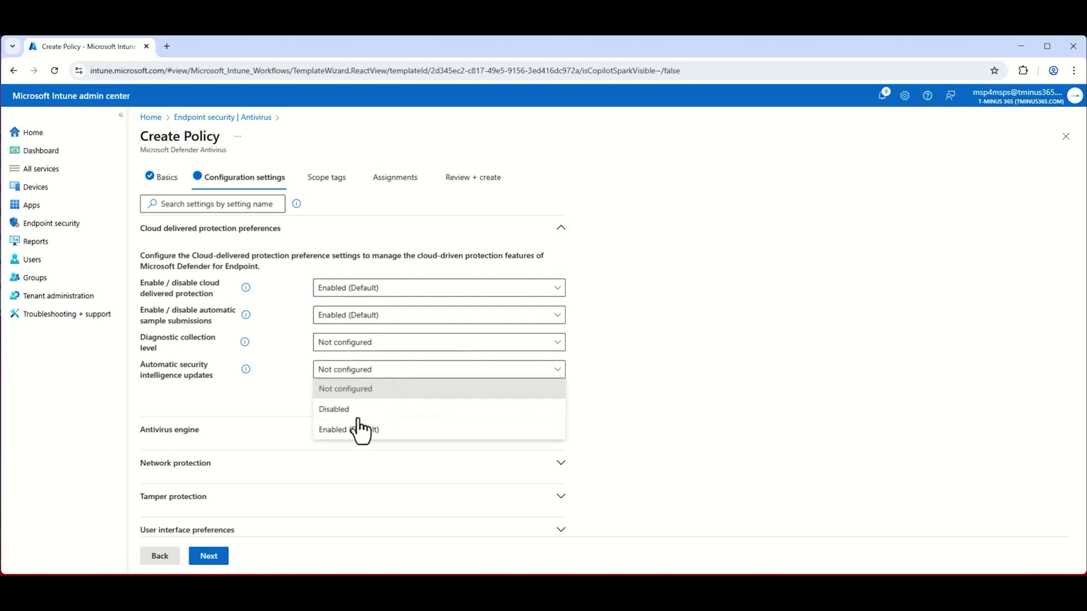
{"action": "left_click", "coordinate": [368, 430]}
{"action": "left_click", "coordinate": [362, 342]}
{"action": "left_click", "coordinate": [357, 383]}
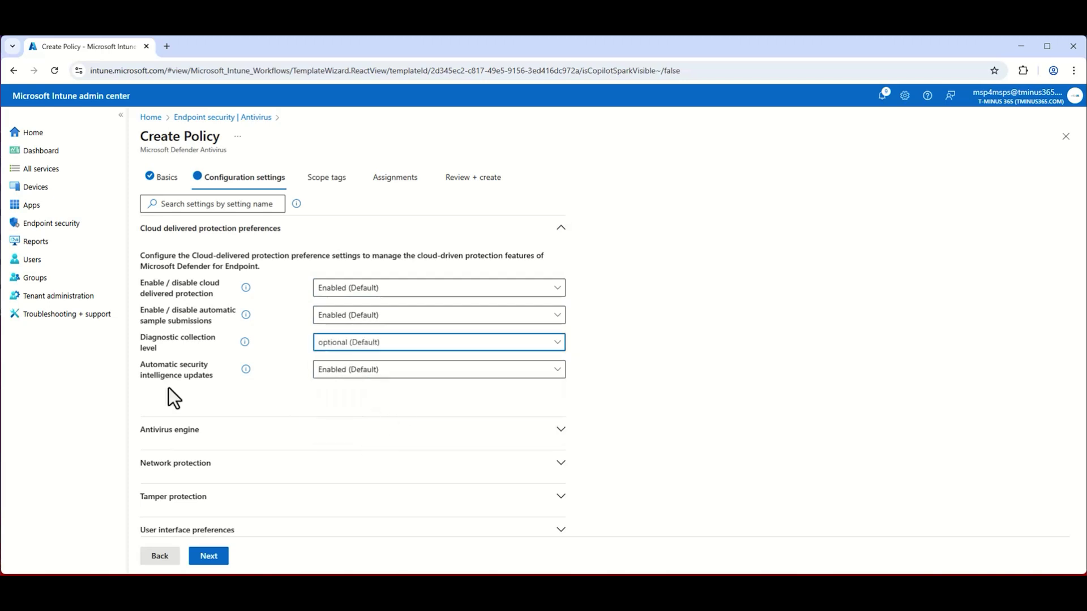
{"action": "left_click", "coordinate": [270, 430]}
In the Antivirus engine settings, turn real-time protection on and passive mode off.
{"action": "scroll", "coordinate": [287, 364], "scroll_direction": "down", "scroll_amount": 4}
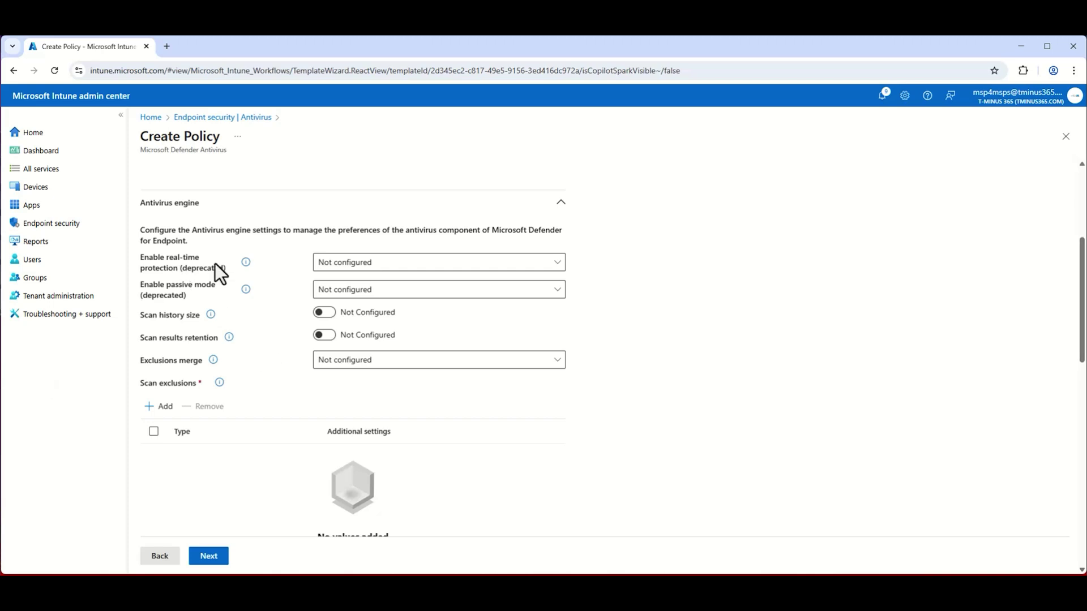
{"action": "left_click", "coordinate": [428, 273]}
{"action": "left_click", "coordinate": [365, 322]}
{"action": "left_click", "coordinate": [367, 292]}
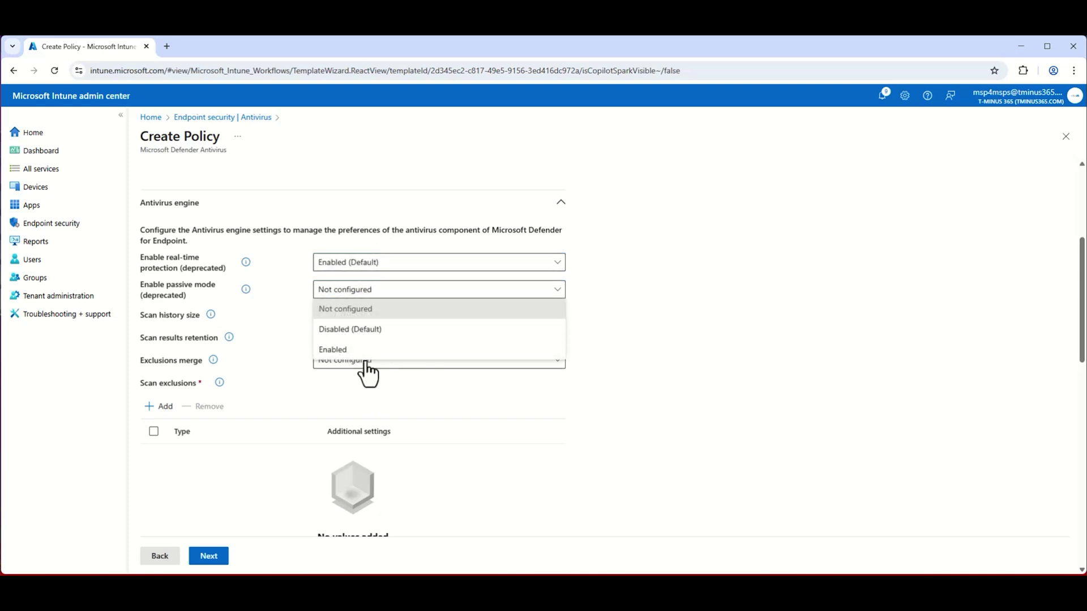
{"action": "left_click", "coordinate": [365, 330]}
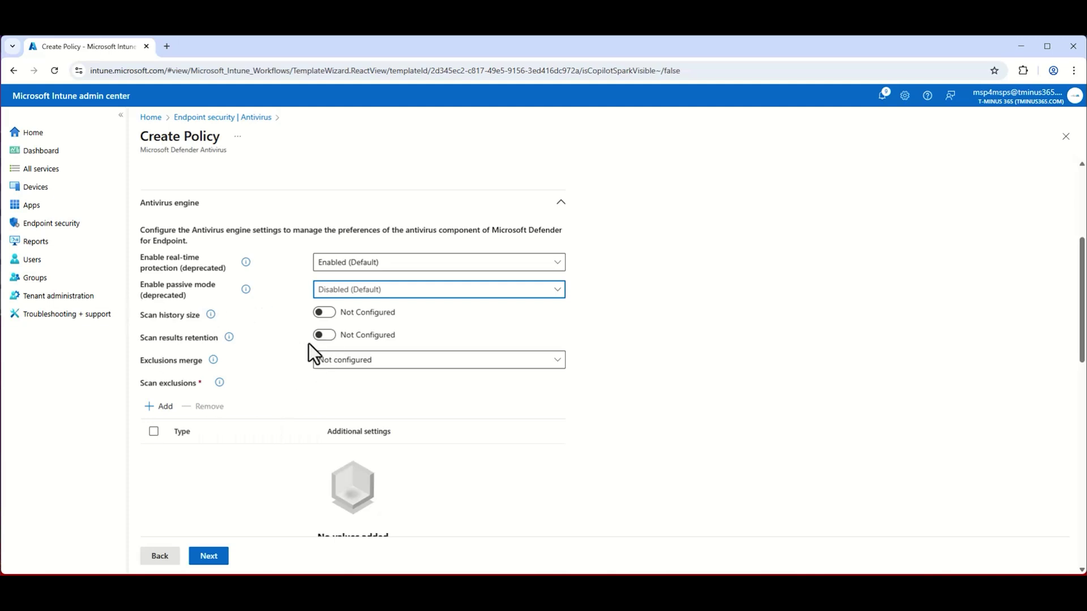
Set both network protection and tamper protection enforcement levels to block.
{"action": "scroll", "coordinate": [300, 396], "scroll_direction": "down", "scroll_amount": 4}
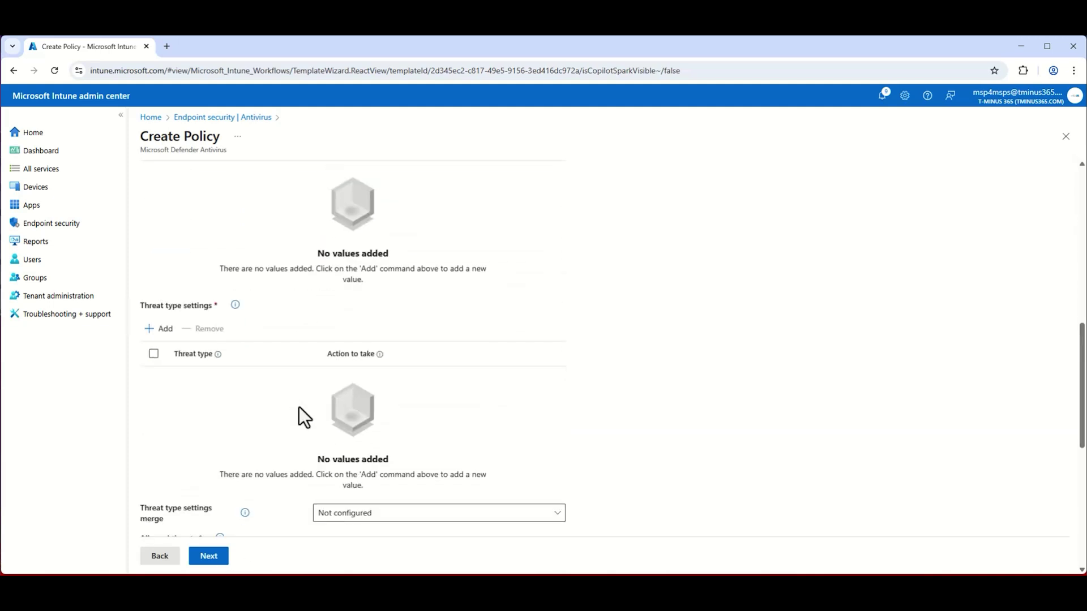
{"action": "scroll", "coordinate": [297, 365], "scroll_direction": "up", "scroll_amount": 5}
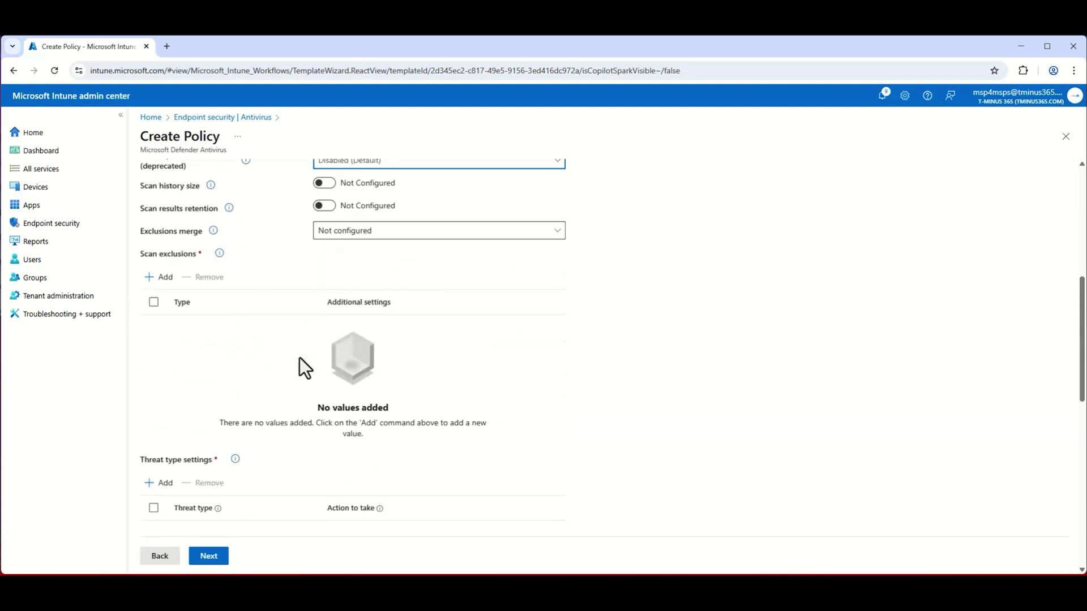
{"action": "scroll", "coordinate": [298, 362], "scroll_direction": "down", "scroll_amount": 15}
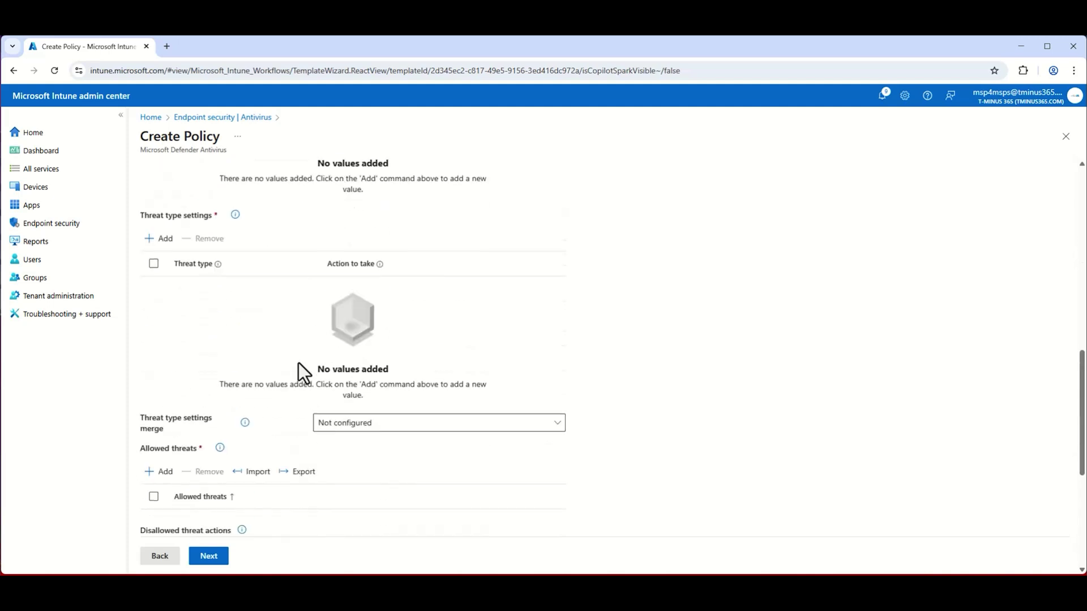
{"action": "left_click", "coordinate": [374, 468]}
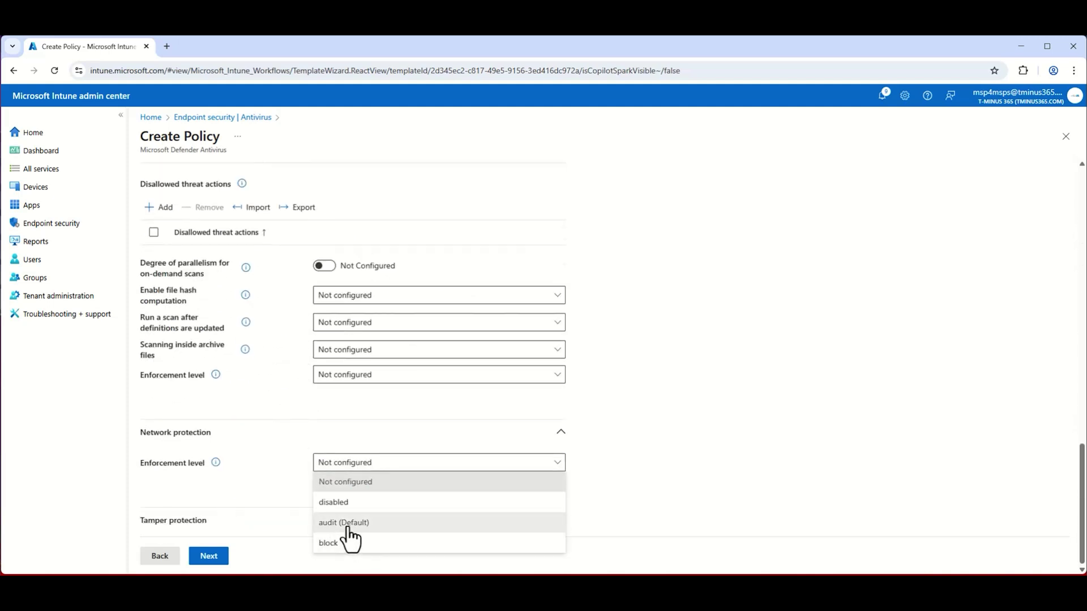
{"action": "left_click", "coordinate": [323, 545]}
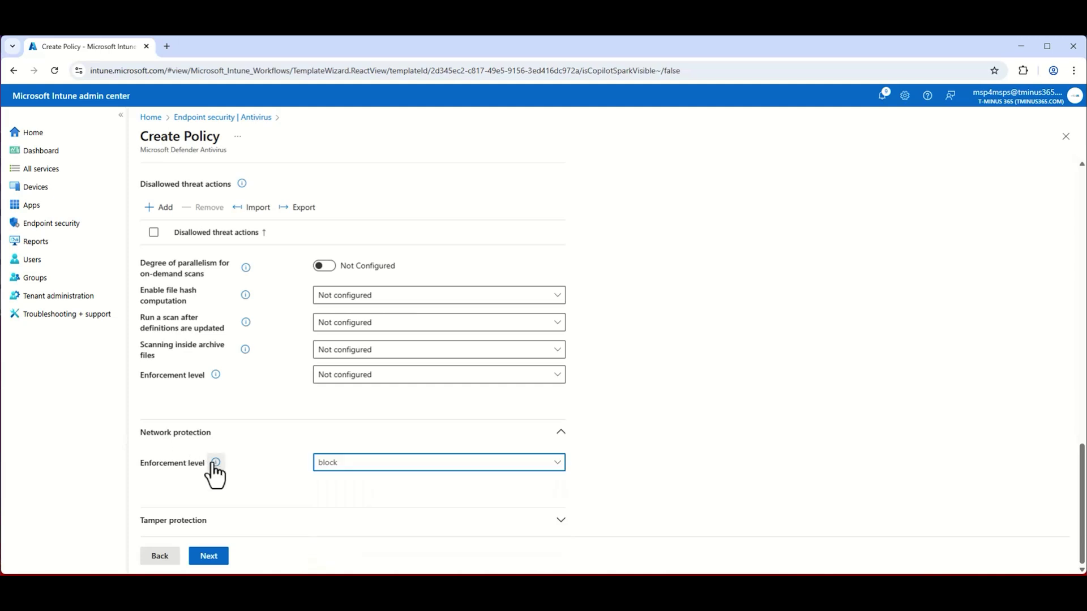
{"action": "left_click", "coordinate": [338, 463]}
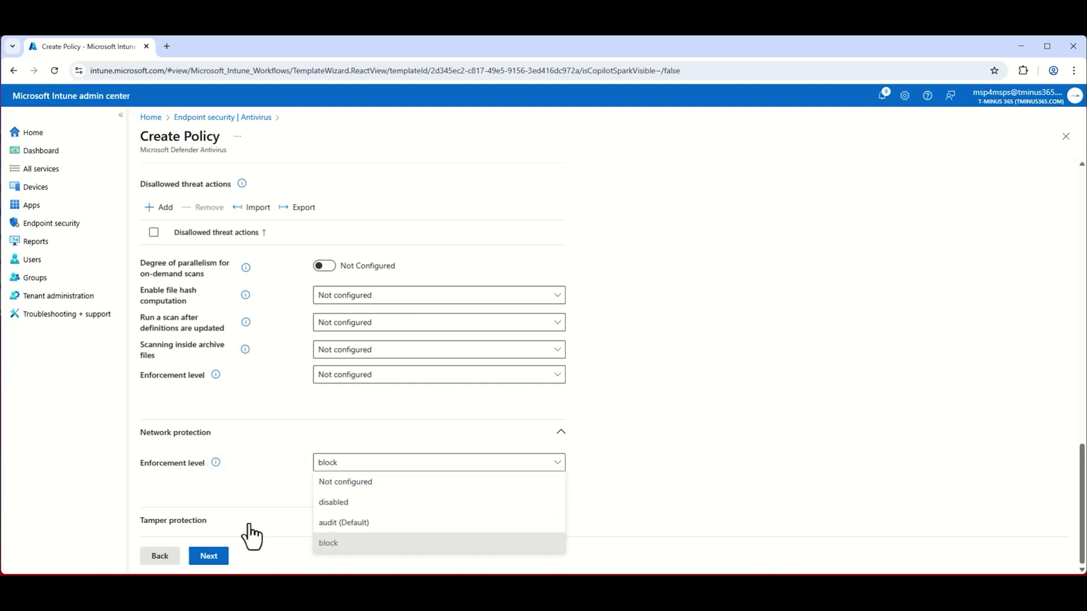
{"action": "left_click", "coordinate": [252, 481]}
{"action": "left_click", "coordinate": [256, 522]}
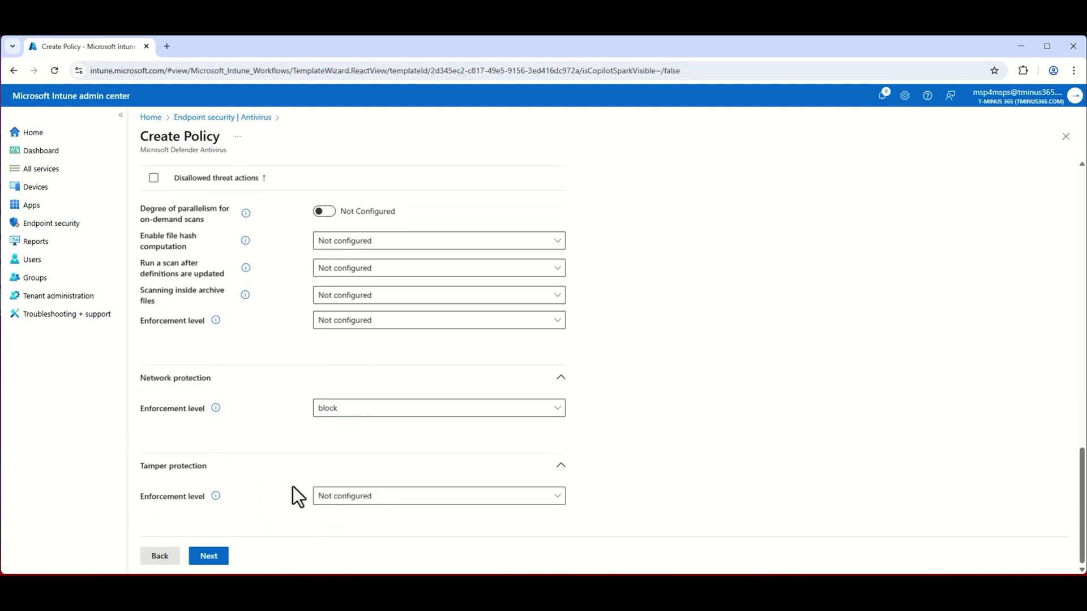
{"action": "left_click", "coordinate": [350, 501]}
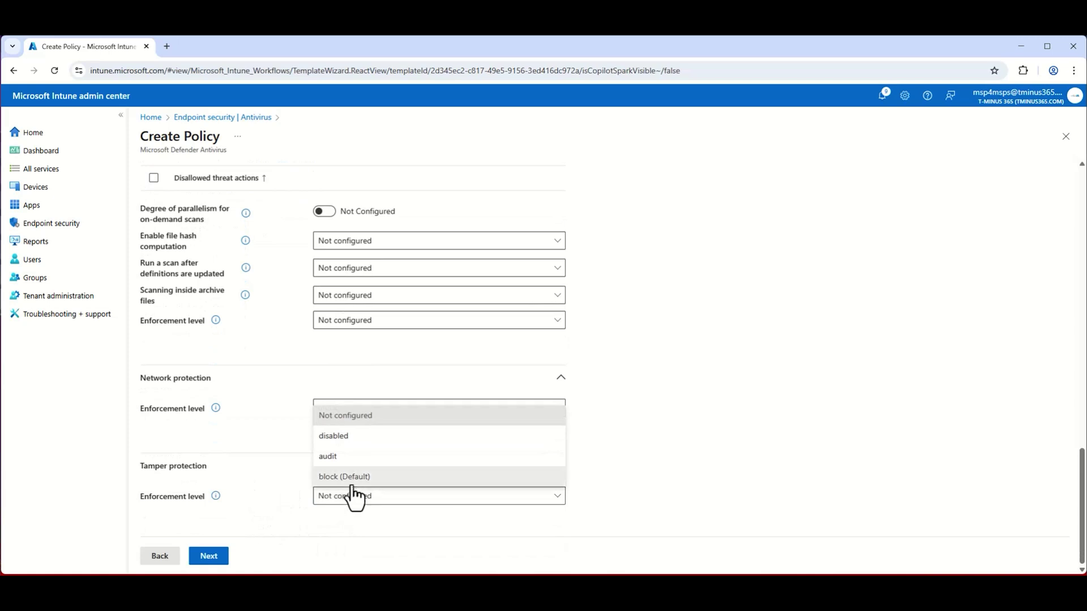
{"action": "left_click", "coordinate": [350, 478]}
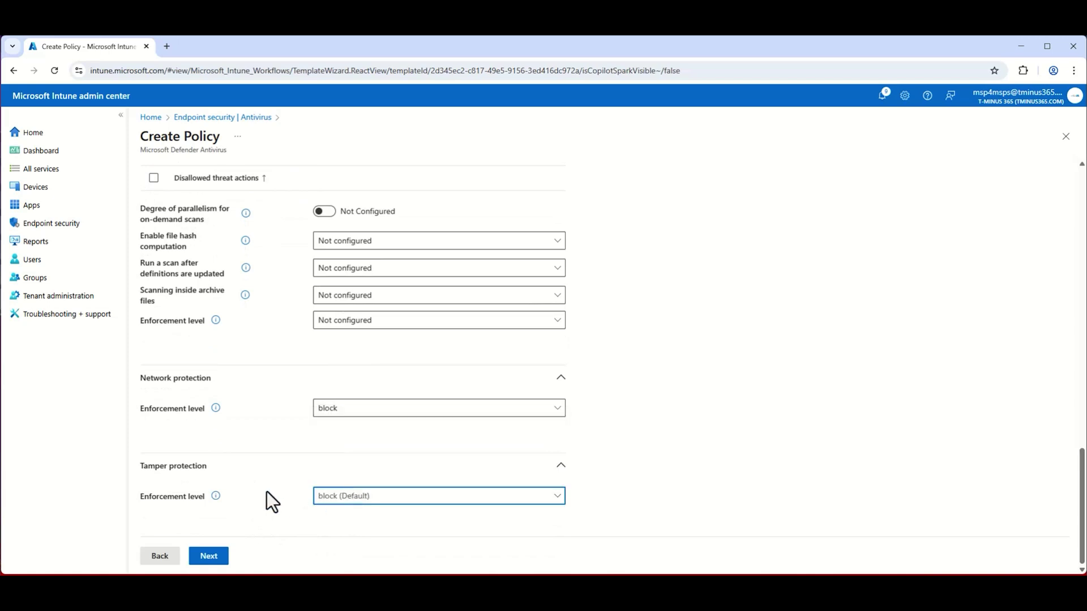
Step through scope tags and assignments to review and create the antivirus policy.
{"action": "left_click", "coordinate": [218, 560]}
{"action": "left_click", "coordinate": [223, 562]}
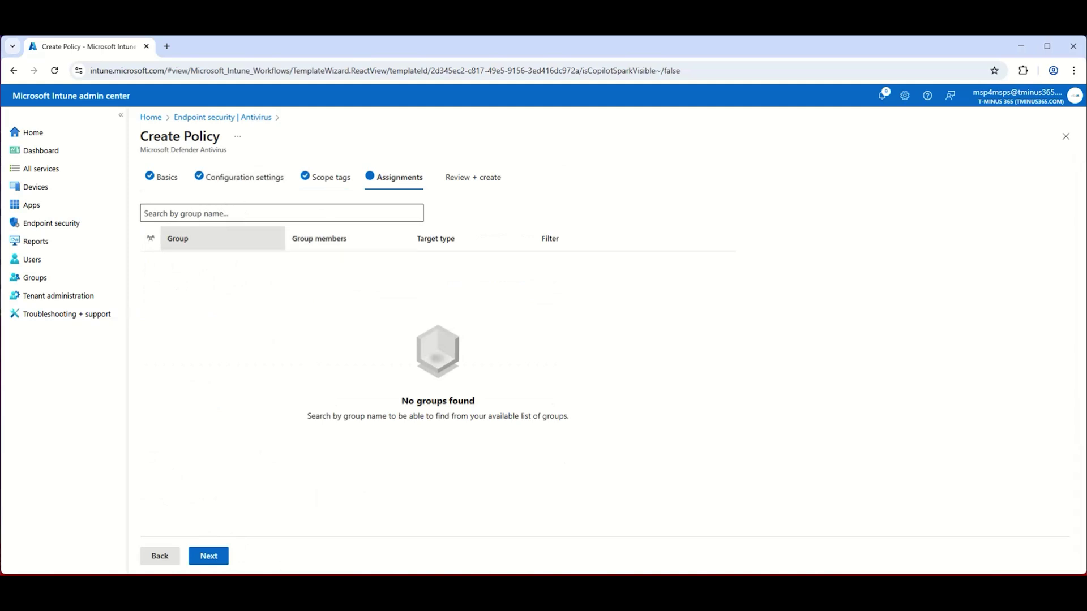
{"action": "left_click", "coordinate": [210, 559]}
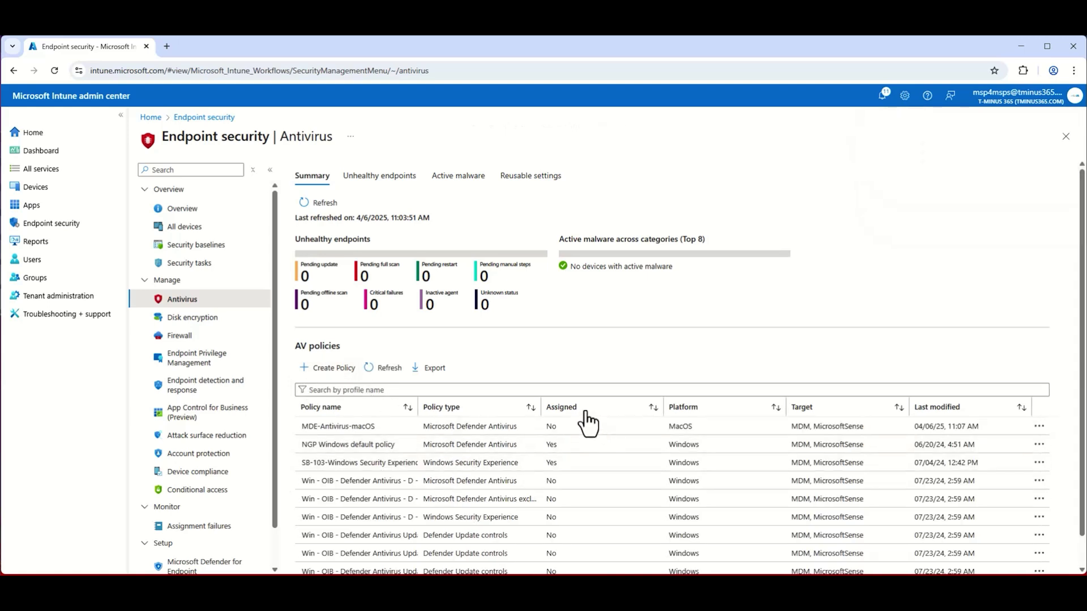
Start a new macOS endpoint detection and response policy.
{"action": "left_click", "coordinate": [215, 393]}
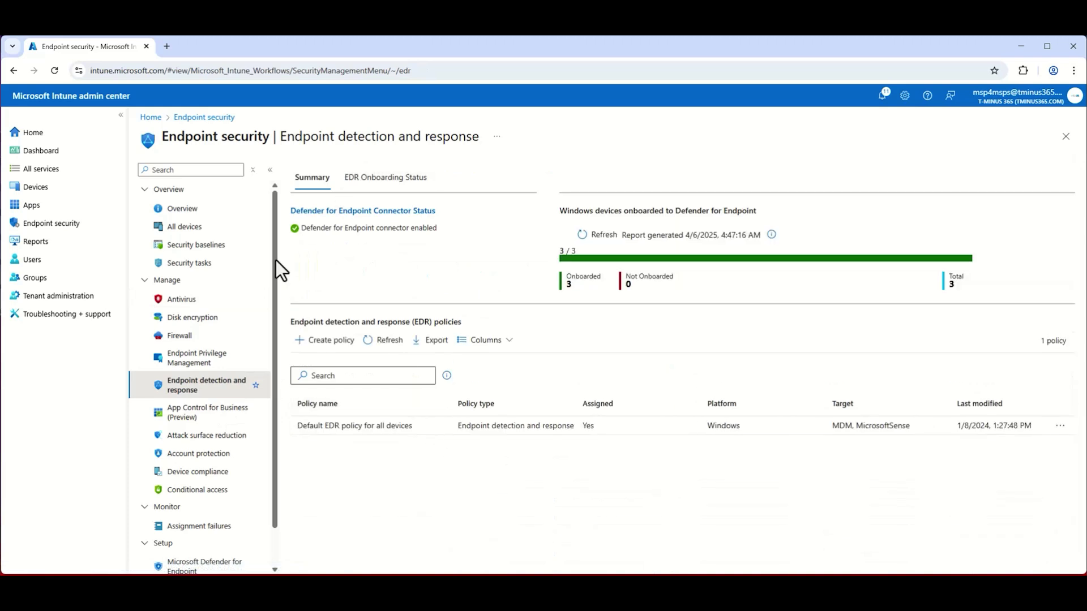
{"action": "left_click", "coordinate": [328, 339]}
{"action": "left_click", "coordinate": [837, 182]}
{"action": "left_click", "coordinate": [815, 233]}
{"action": "left_click", "coordinate": [815, 209]}
{"action": "left_click", "coordinate": [824, 222]}
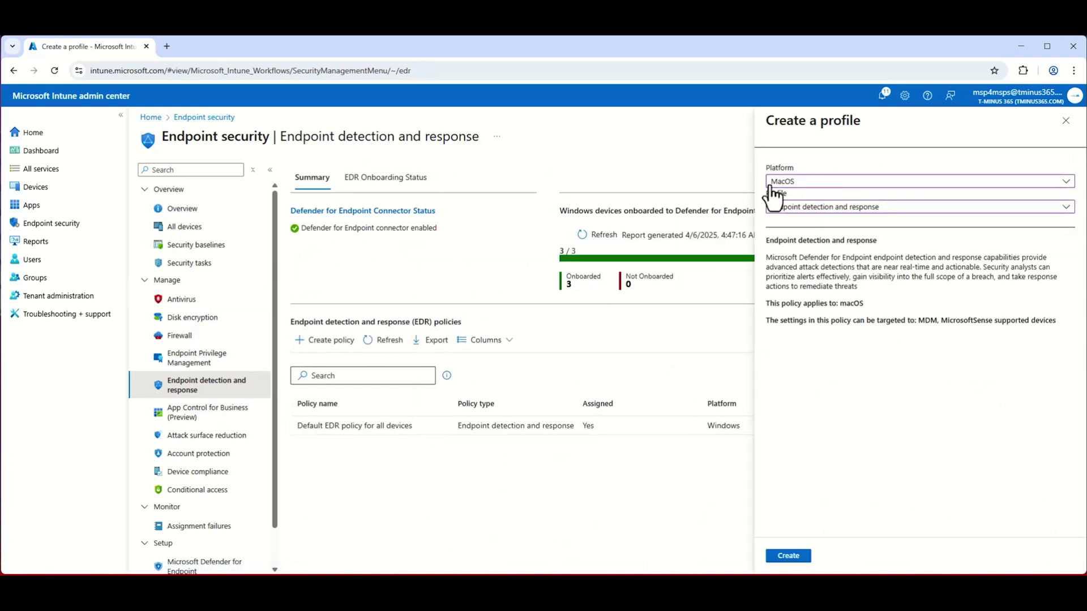
{"action": "left_click", "coordinate": [787, 556]}
Name the policy MDE-Onboarding-macOS and give it a GROUP device tag with value macOS.
{"action": "left_click", "coordinate": [313, 220]}
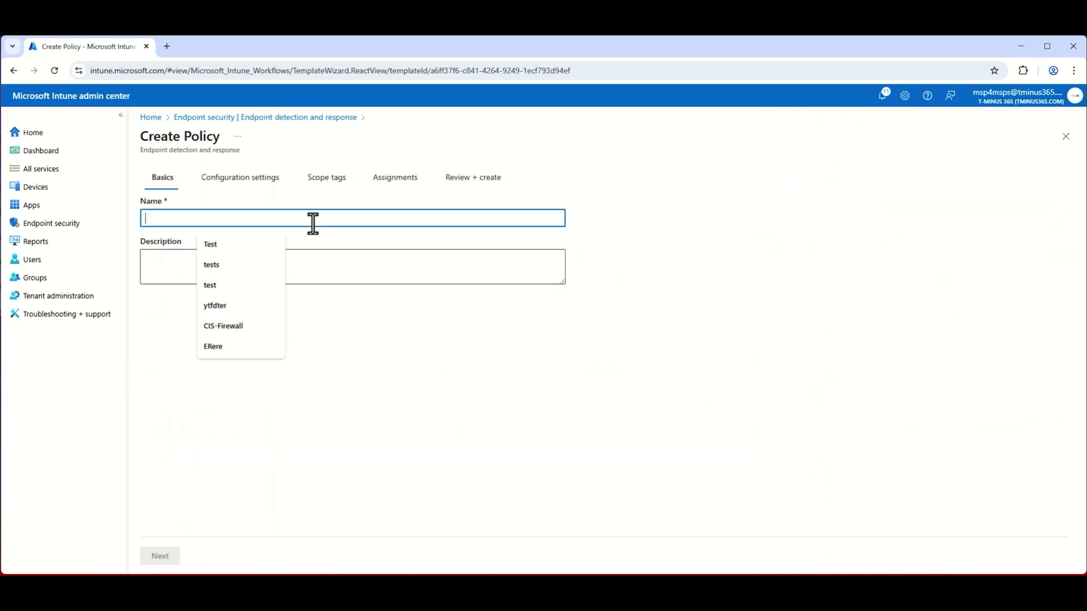
{"action": "type", "text": "MDE-"}
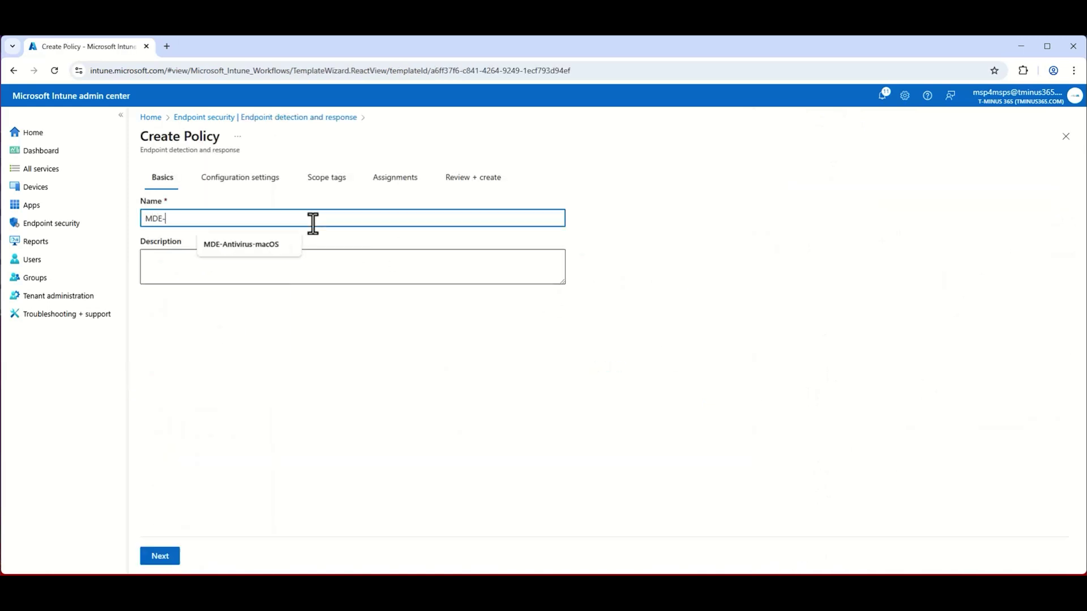
{"action": "type", "text": "Onboarding-macOS"}
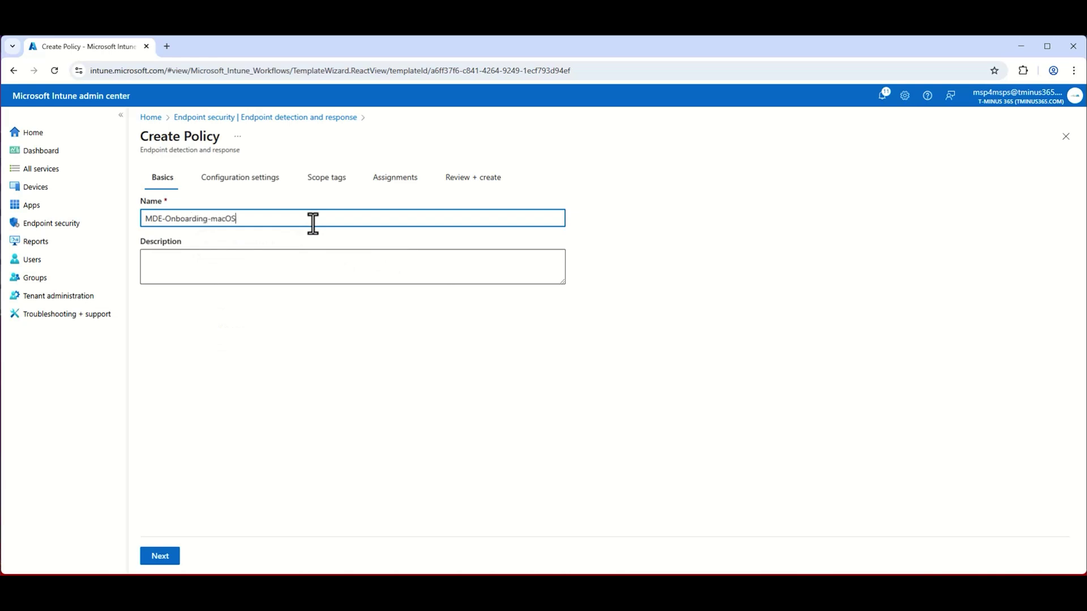
{"action": "left_click", "coordinate": [174, 562]}
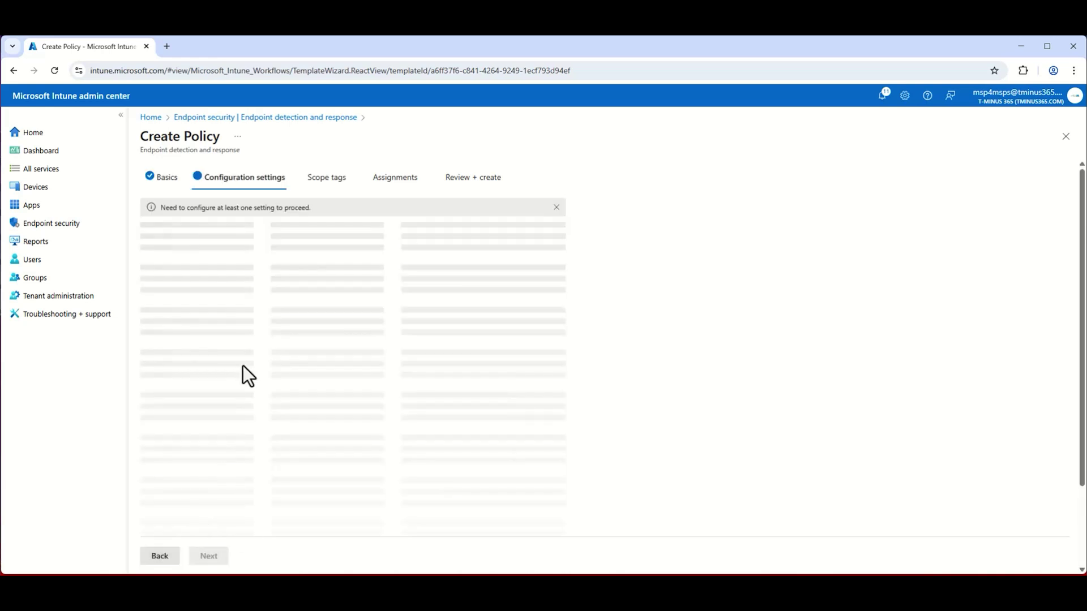
{"action": "left_click", "coordinate": [376, 325]}
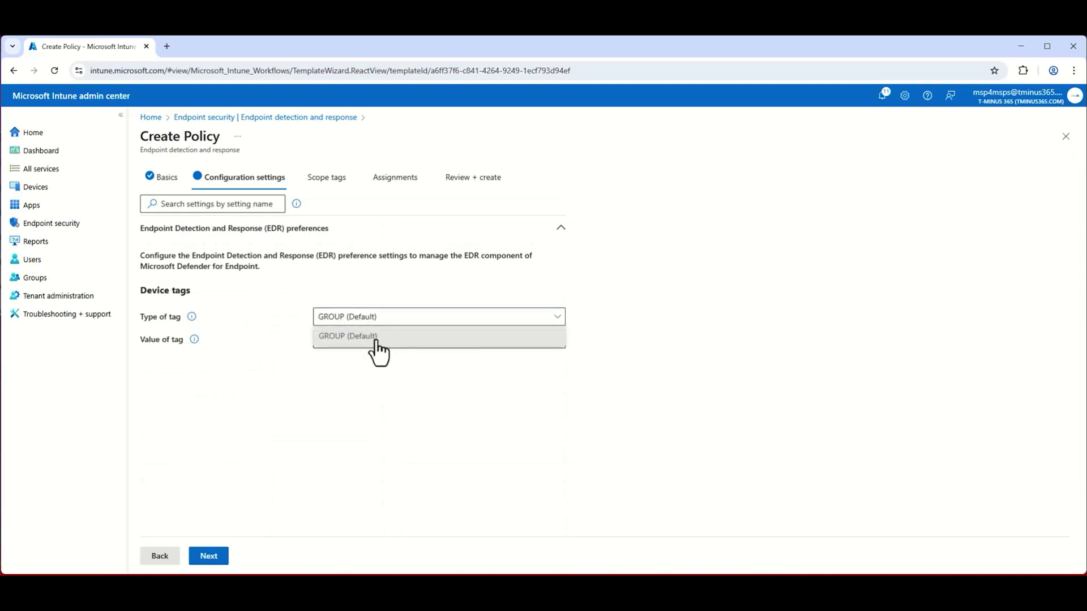
{"action": "left_click", "coordinate": [348, 338]}
{"action": "left_click", "coordinate": [348, 340]}
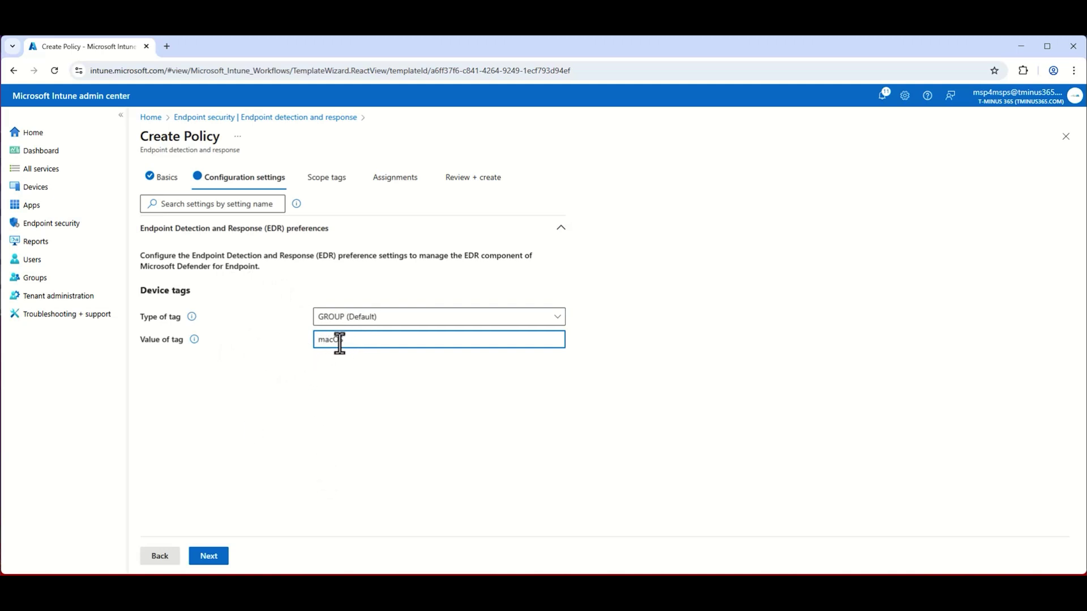
Step through scope tags, assignments and review to create the MDE-Onboarding-macOS policy.
{"action": "left_click", "coordinate": [205, 559]}
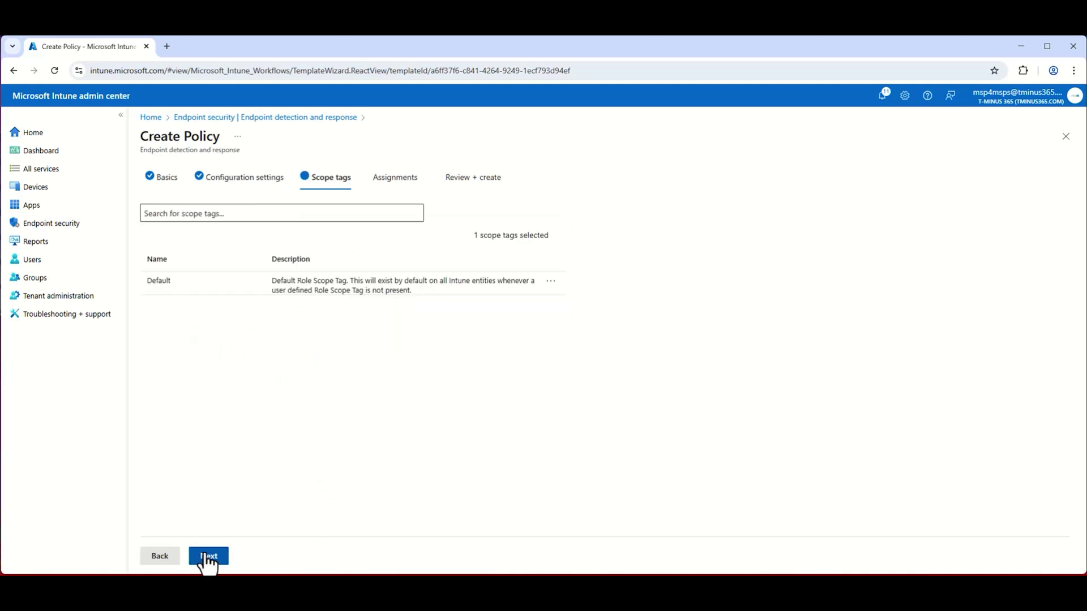
{"action": "left_click", "coordinate": [207, 559]}
{"action": "left_click", "coordinate": [208, 557]}
{"action": "left_click", "coordinate": [208, 557]}
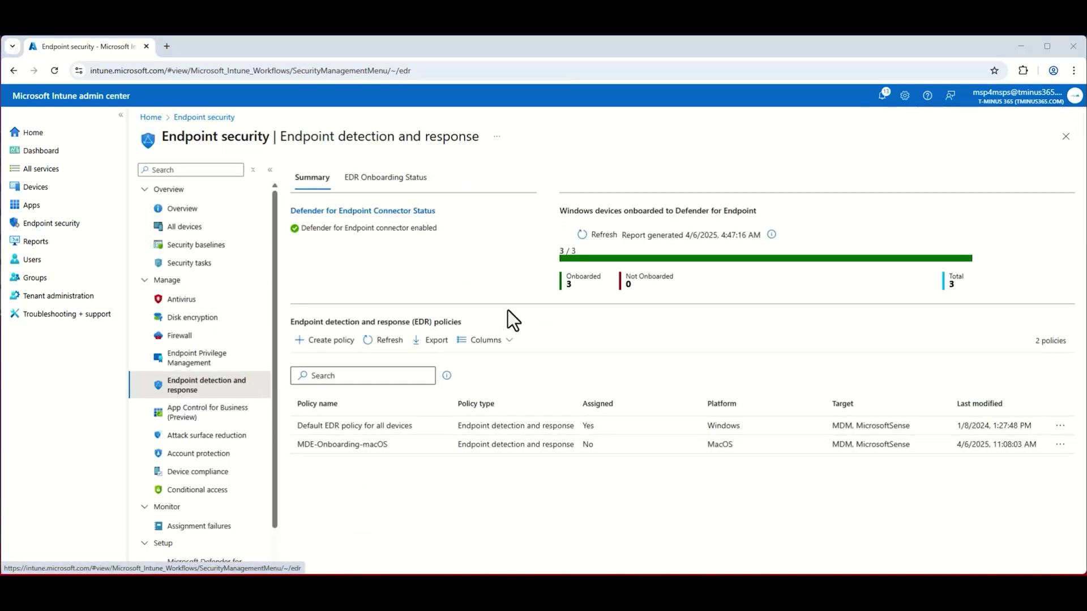
{"action": "left_click", "coordinate": [51, 208]}
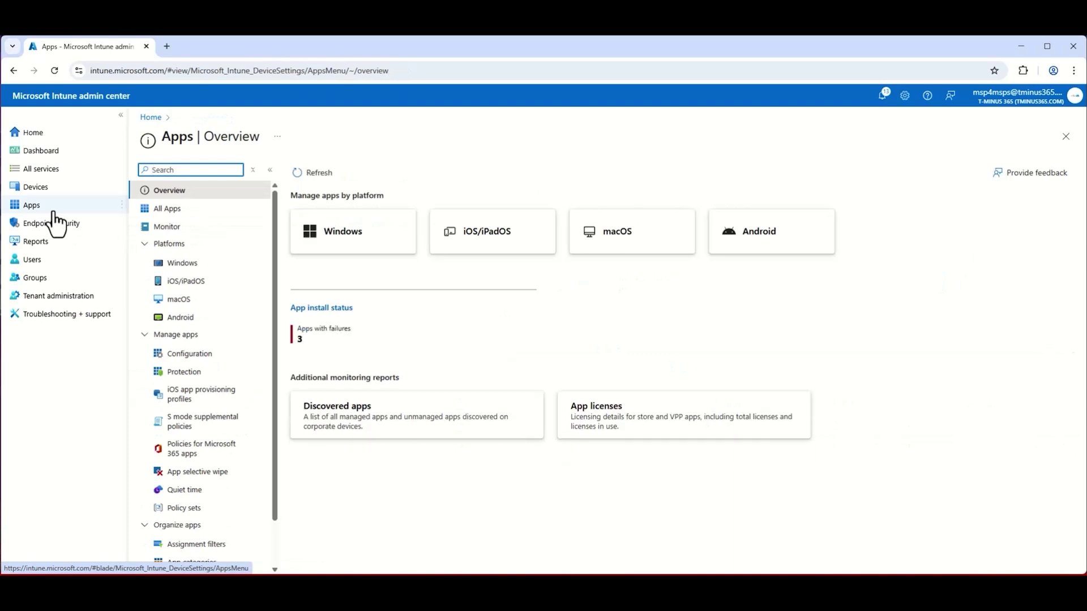
Add a macOS app of type Microsoft Defender for Endpoint and create it with no assignments.
{"action": "left_click", "coordinate": [195, 301]}
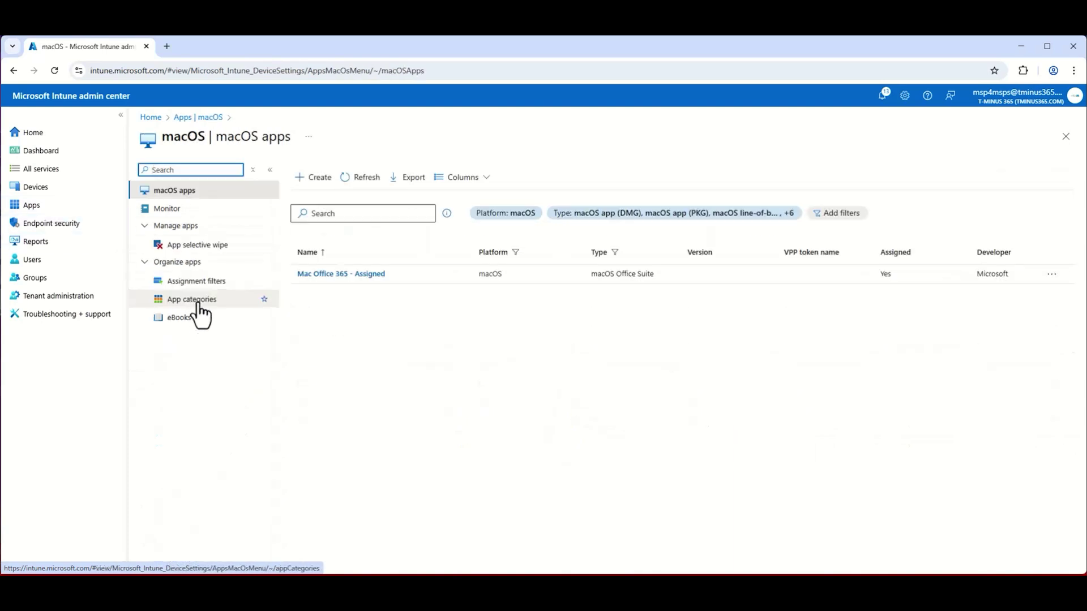
{"action": "left_click", "coordinate": [314, 178]}
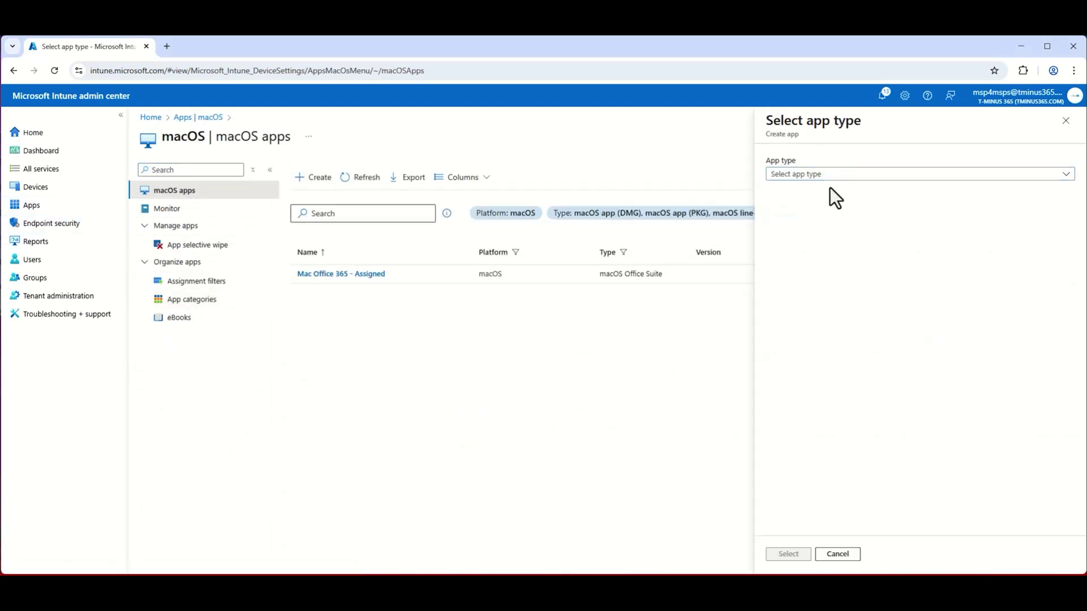
{"action": "left_click", "coordinate": [829, 175]}
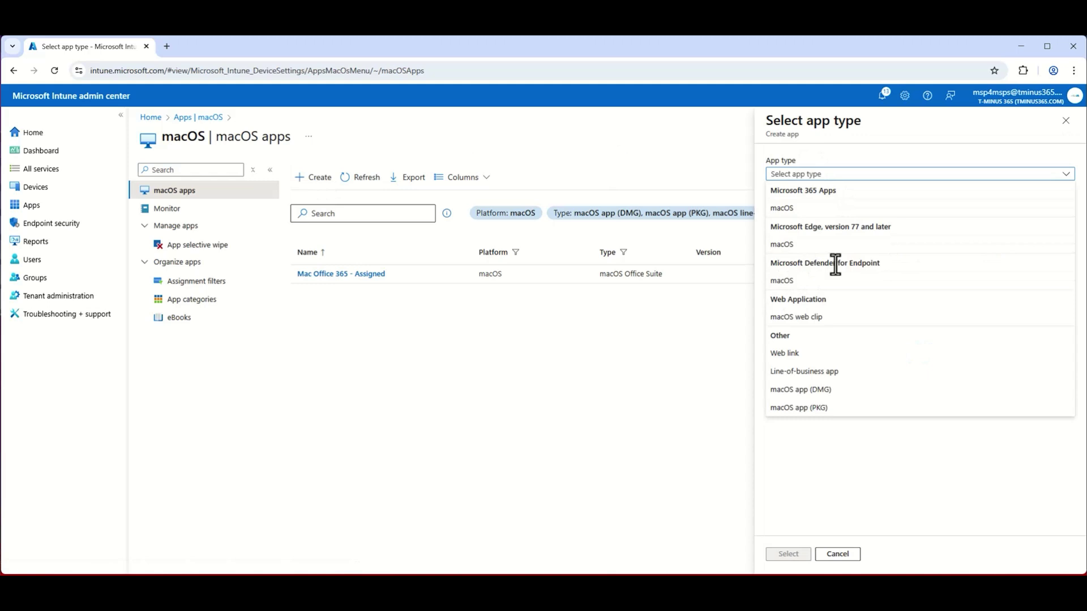
{"action": "left_click", "coordinate": [777, 280]}
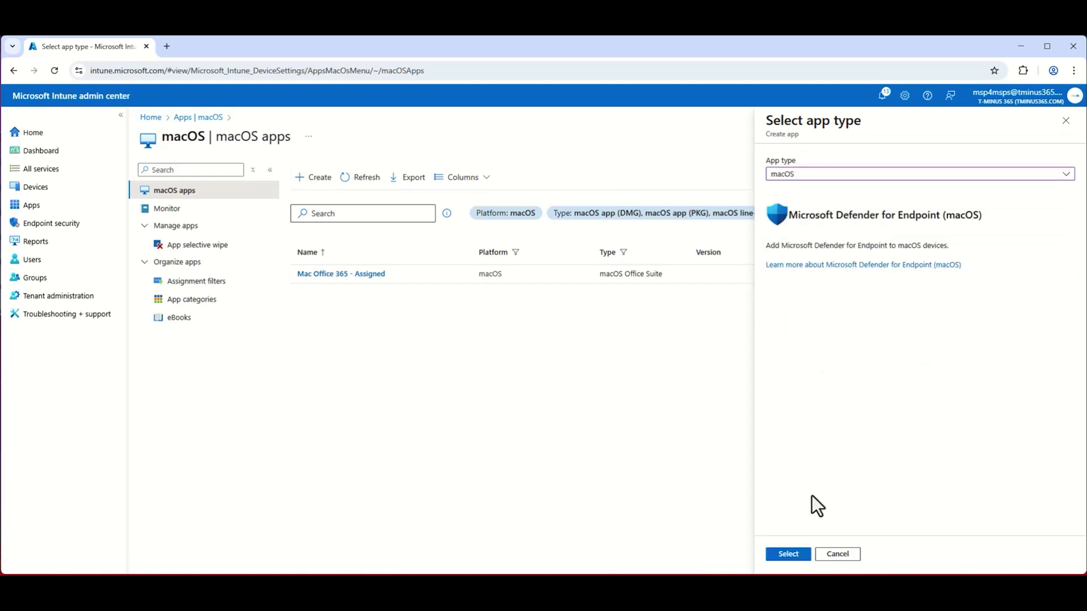
{"action": "left_click", "coordinate": [788, 553]}
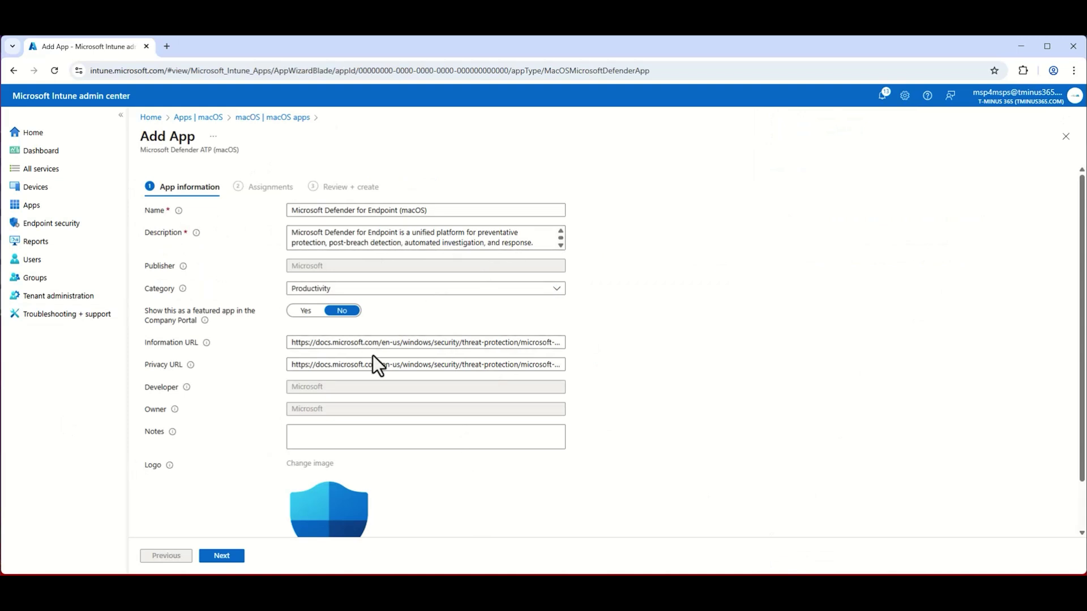
{"action": "scroll", "coordinate": [255, 484], "scroll_direction": "down", "scroll_amount": 1}
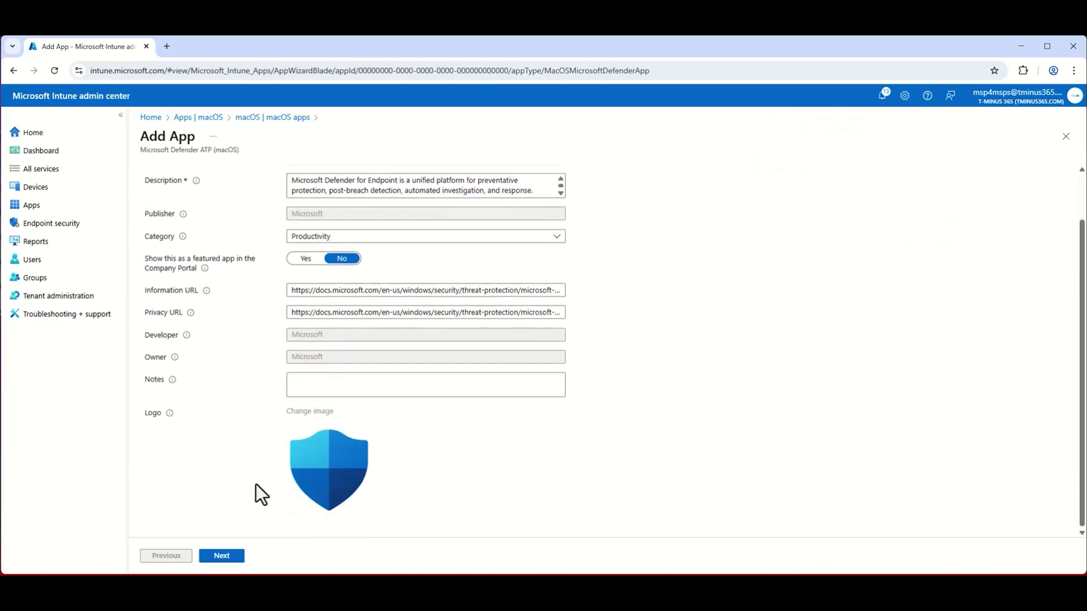
{"action": "left_click", "coordinate": [240, 558]}
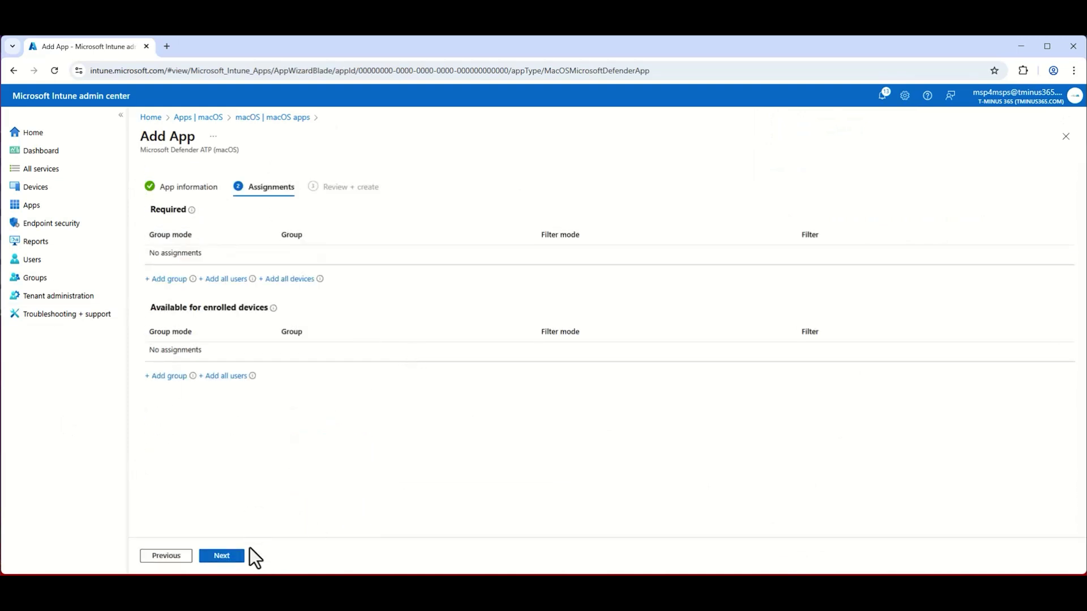
{"action": "left_click", "coordinate": [238, 557]}
{"action": "left_click", "coordinate": [239, 555]}
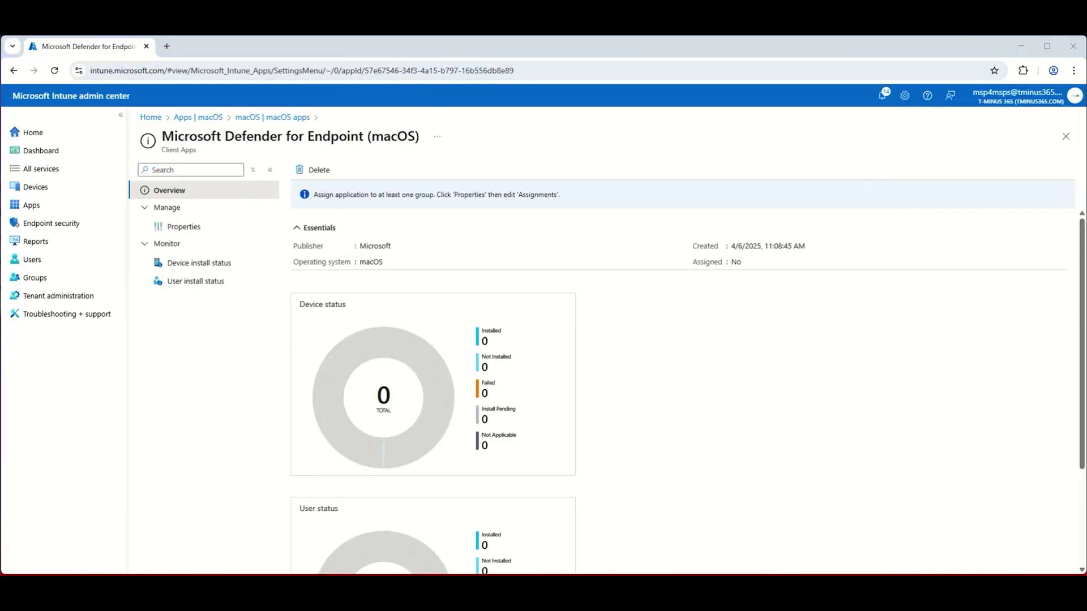
{"action": "left_click", "coordinate": [167, 47]}
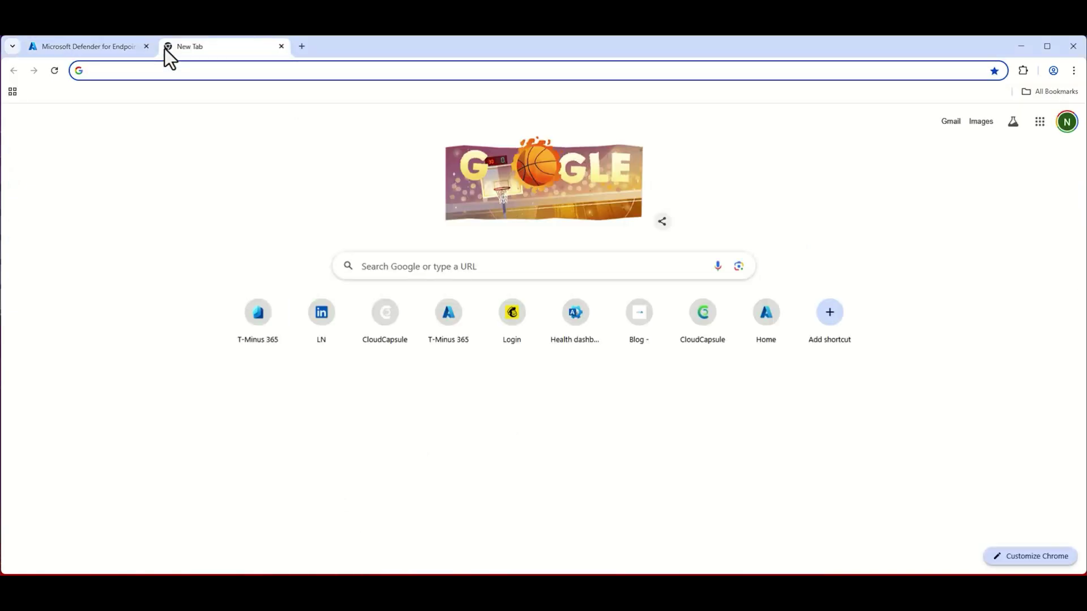
Go to security.microsoft.com and navigate to Settings > Endpoints > Onboarding.
{"action": "type", "text": "security.microsoft.com"}
{"action": "key", "text": "Return"}
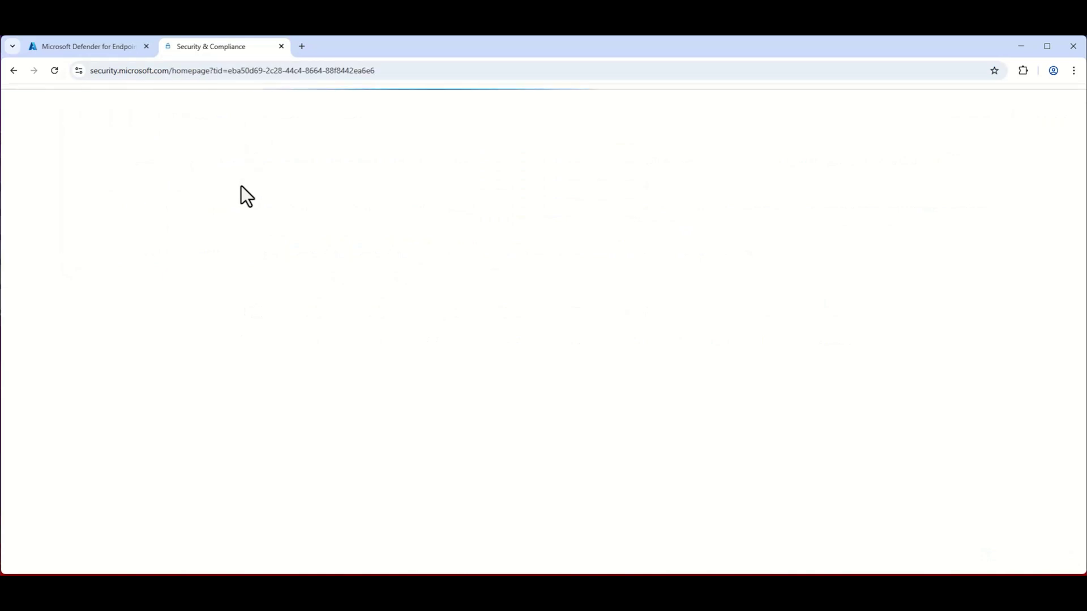
{"action": "scroll", "coordinate": [76, 353], "scroll_direction": "down", "scroll_amount": 15}
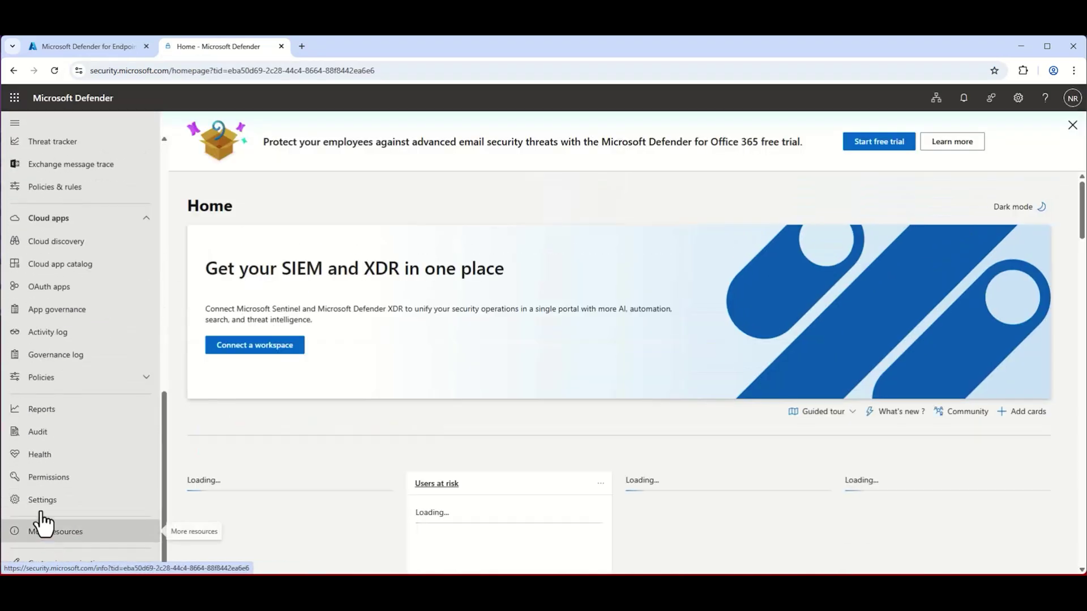
{"action": "left_click", "coordinate": [31, 504]}
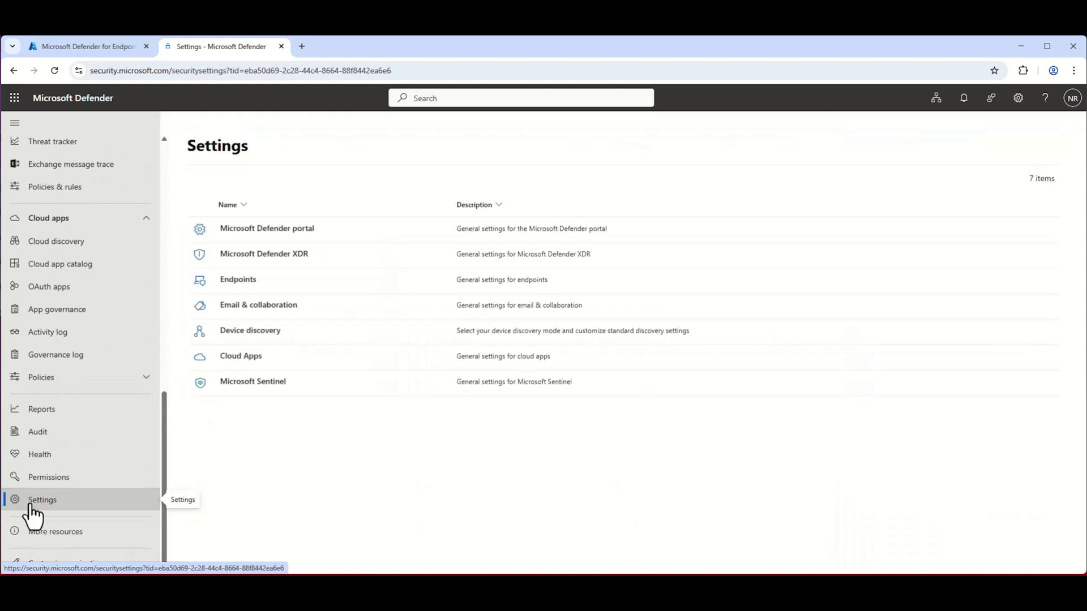
{"action": "left_click", "coordinate": [238, 280]}
{"action": "scroll", "coordinate": [244, 292], "scroll_direction": "down", "scroll_amount": 1}
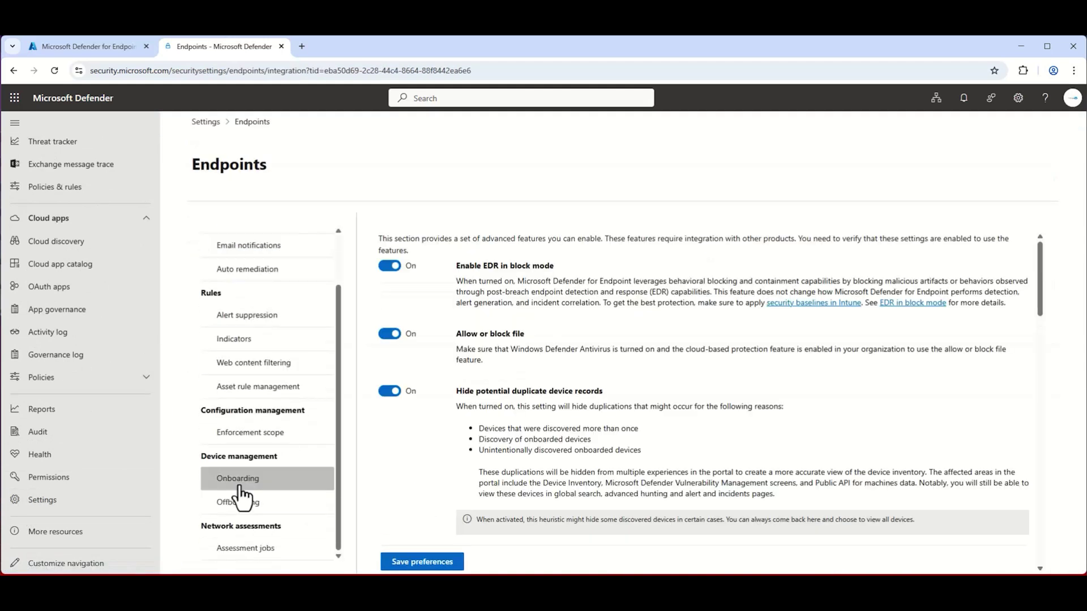
{"action": "left_click", "coordinate": [255, 479]}
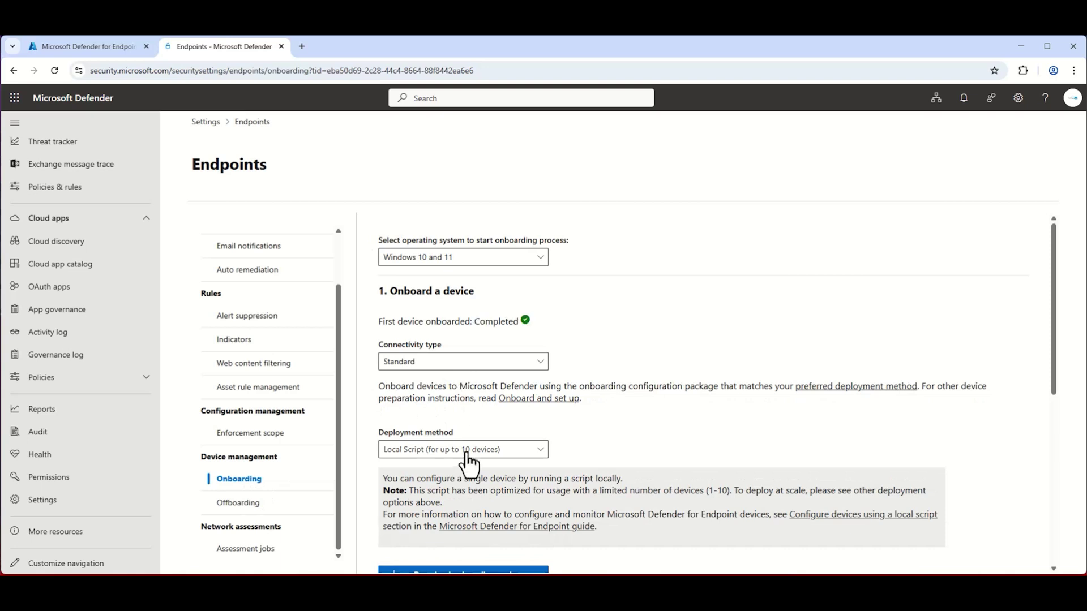
Select macOS with Mobile Device Management / Microsoft Intune deployment and download the onboarding package.
{"action": "left_click", "coordinate": [463, 260]}
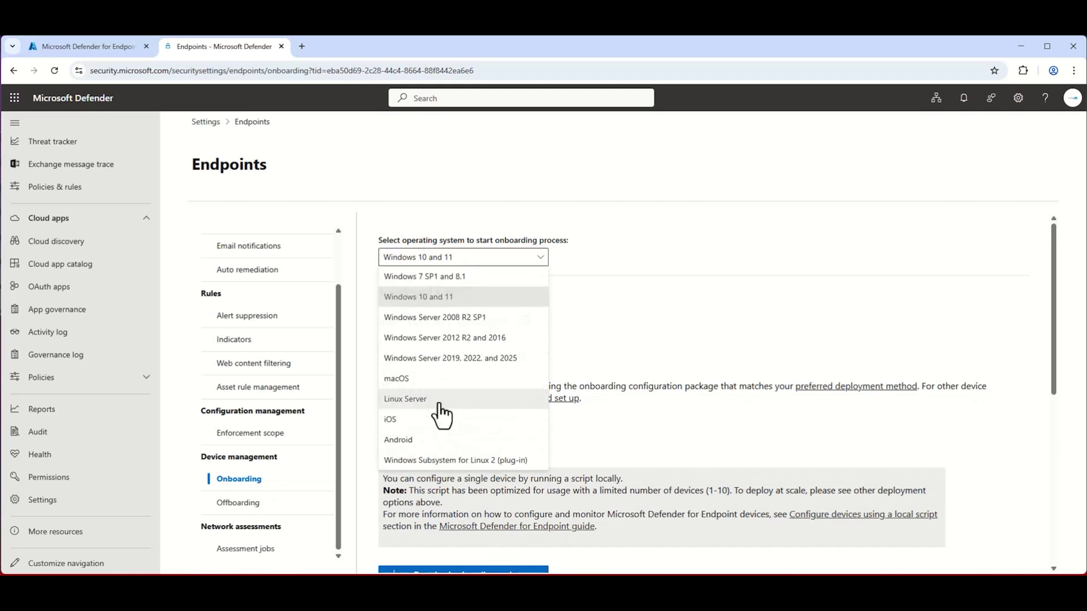
{"action": "left_click", "coordinate": [435, 377]}
{"action": "scroll", "coordinate": [435, 374], "scroll_direction": "down", "scroll_amount": 3}
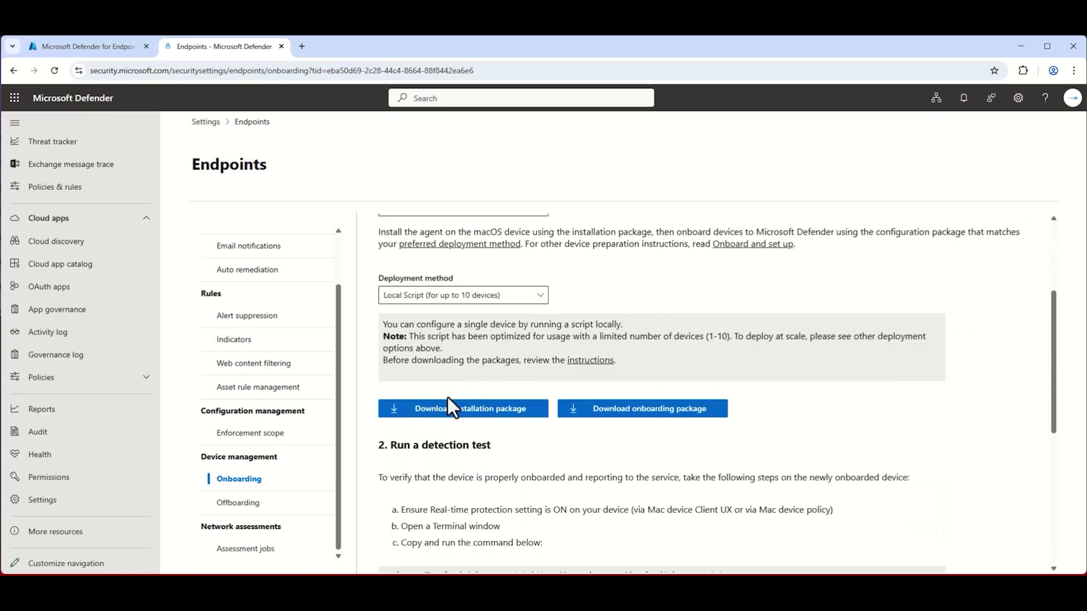
{"action": "left_click", "coordinate": [446, 295]}
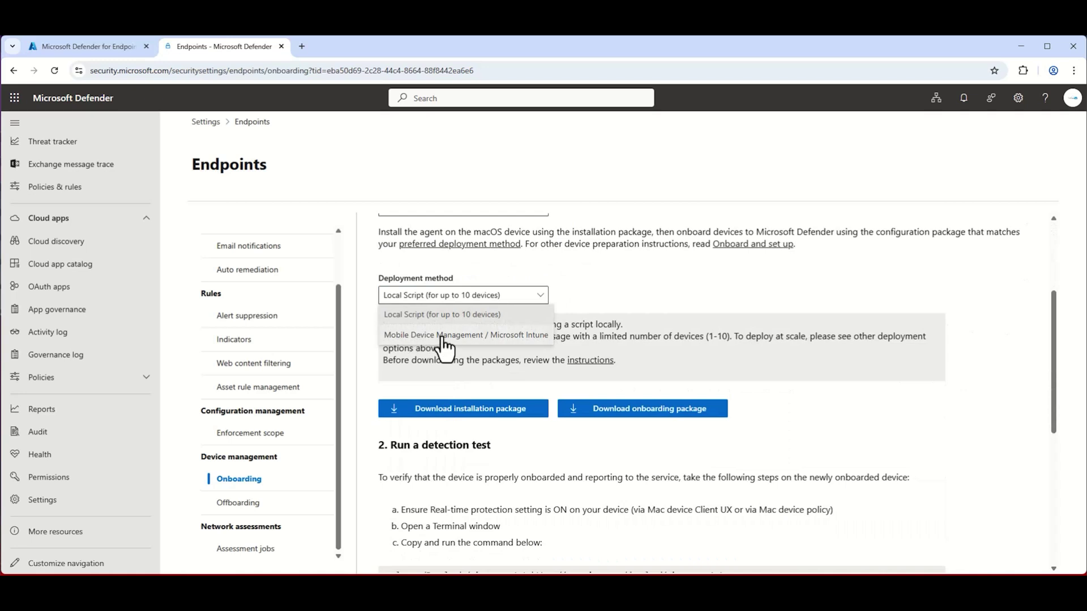
{"action": "left_click", "coordinate": [412, 335]}
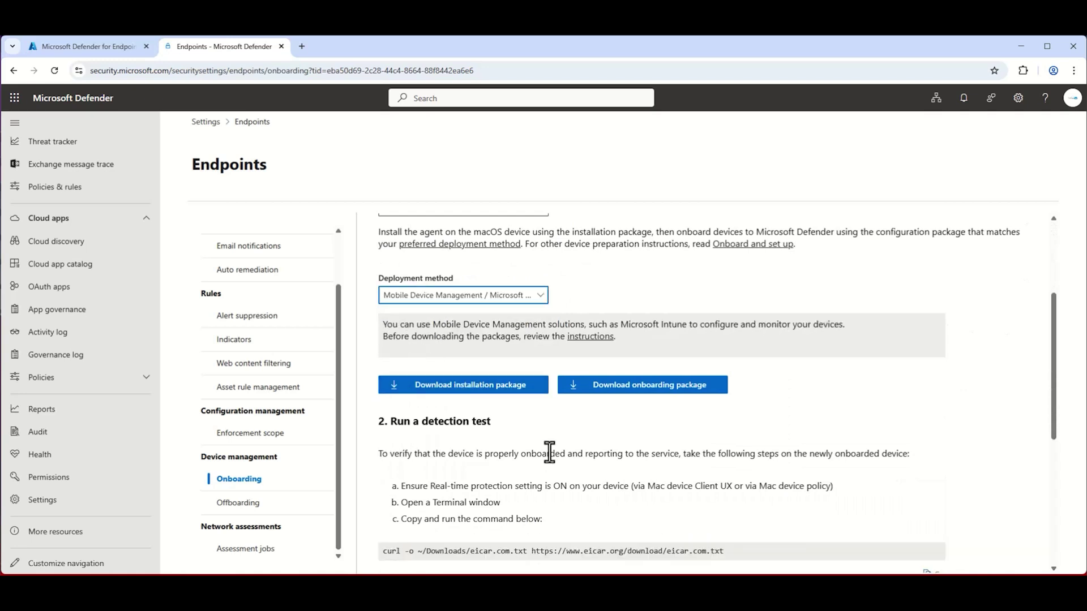
{"action": "left_click", "coordinate": [600, 390]}
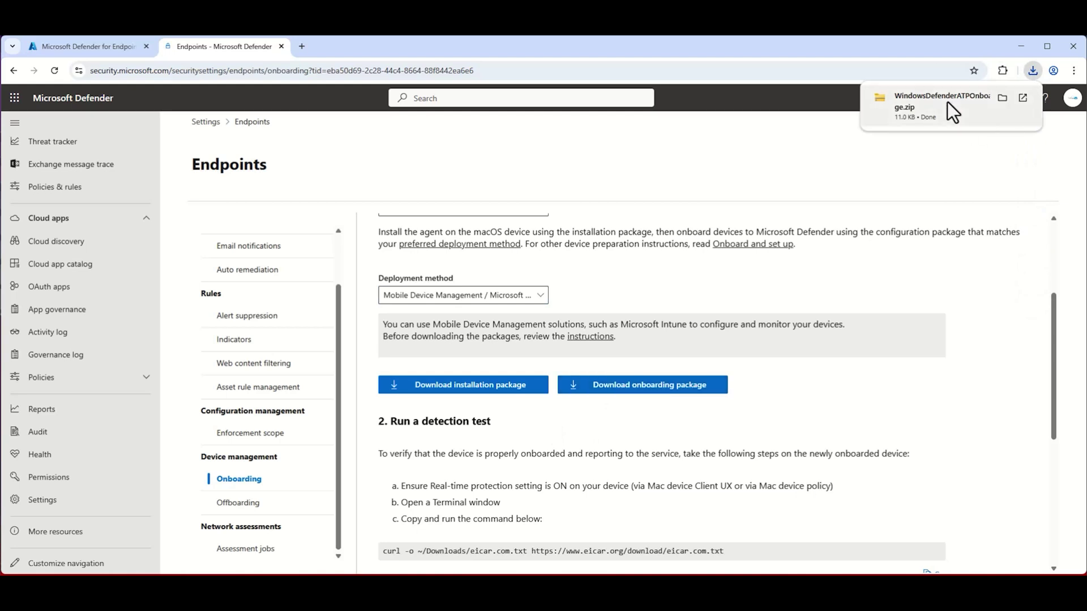
Open WindowsDefenderATPOnboardingPackage.zip and view its intune folder with kext and WindowsDefenderATPOnboarding.
{"action": "left_click", "coordinate": [1002, 101]}
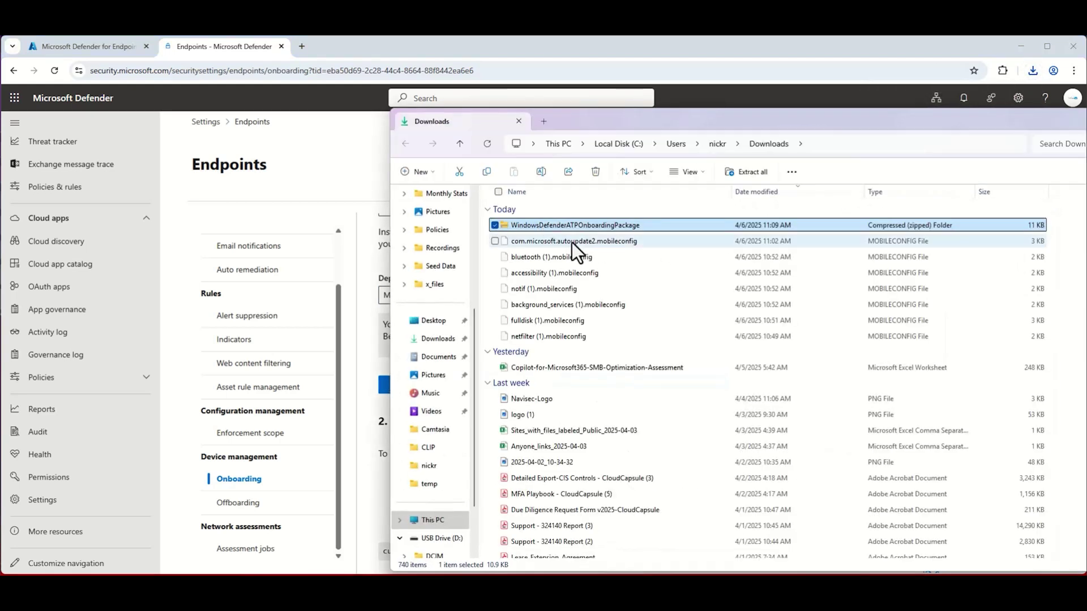
{"action": "double_click", "coordinate": [544, 226]}
{"action": "left_click", "coordinate": [262, 489]}
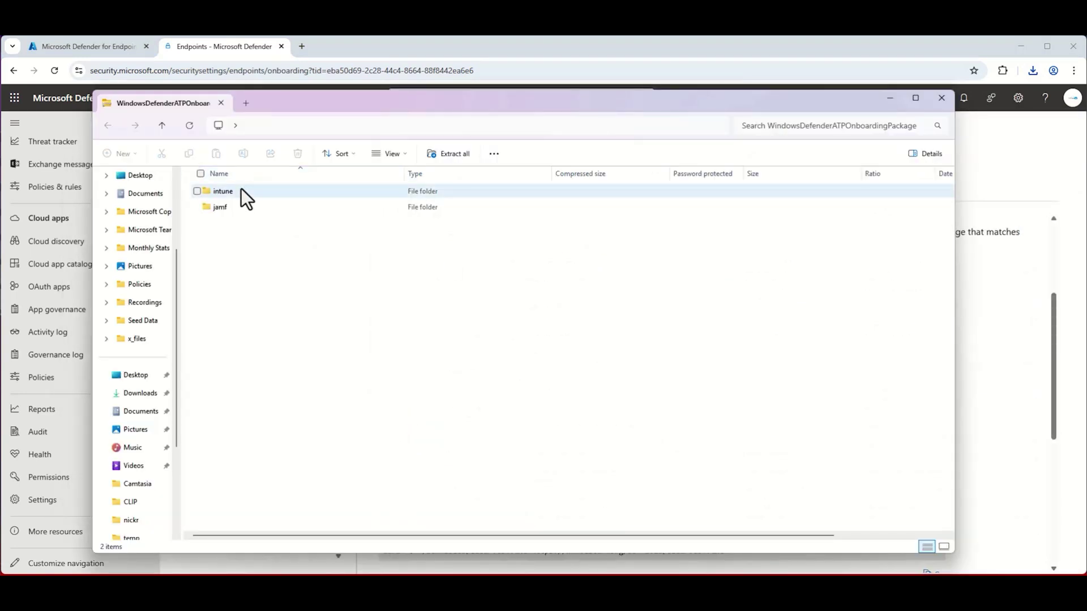
{"action": "double_click", "coordinate": [223, 191]}
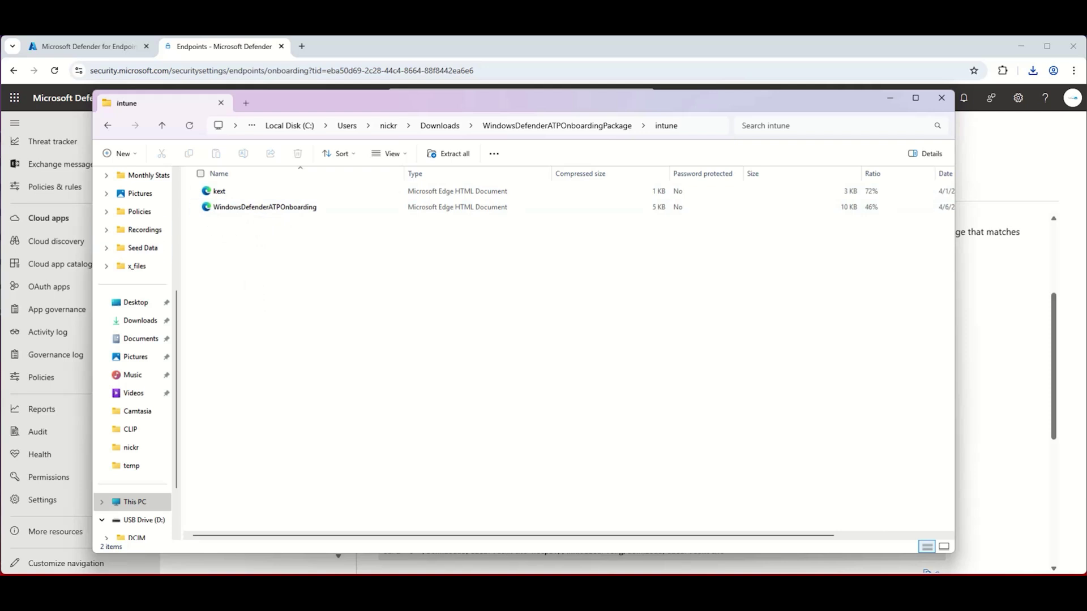
{"action": "key", "text": "Down"}
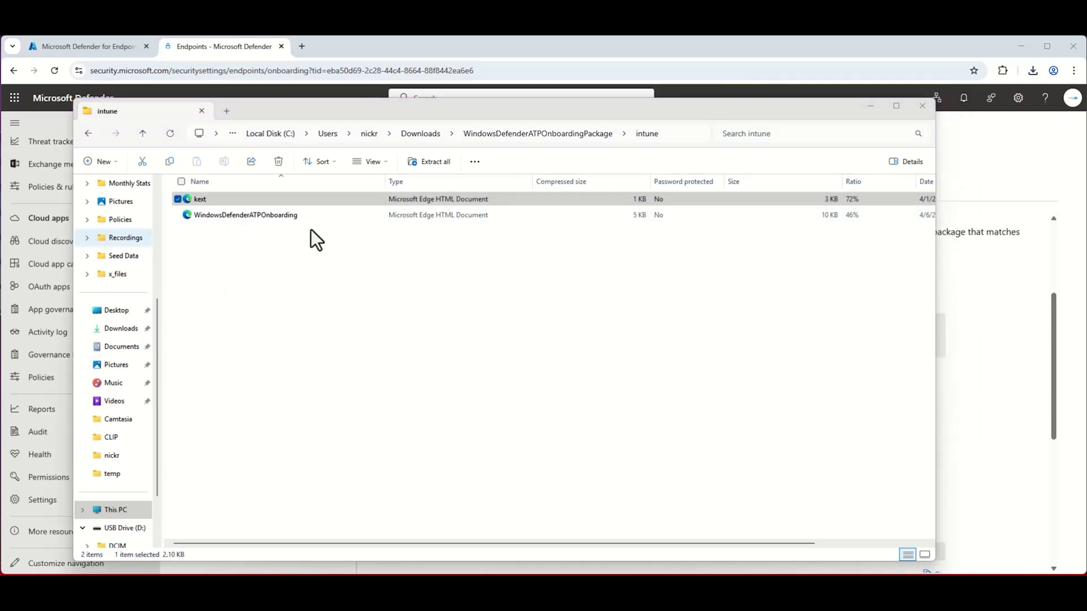
Minimize File Explorer and return to the Intune Devices overview.
{"action": "left_click", "coordinate": [872, 107]}
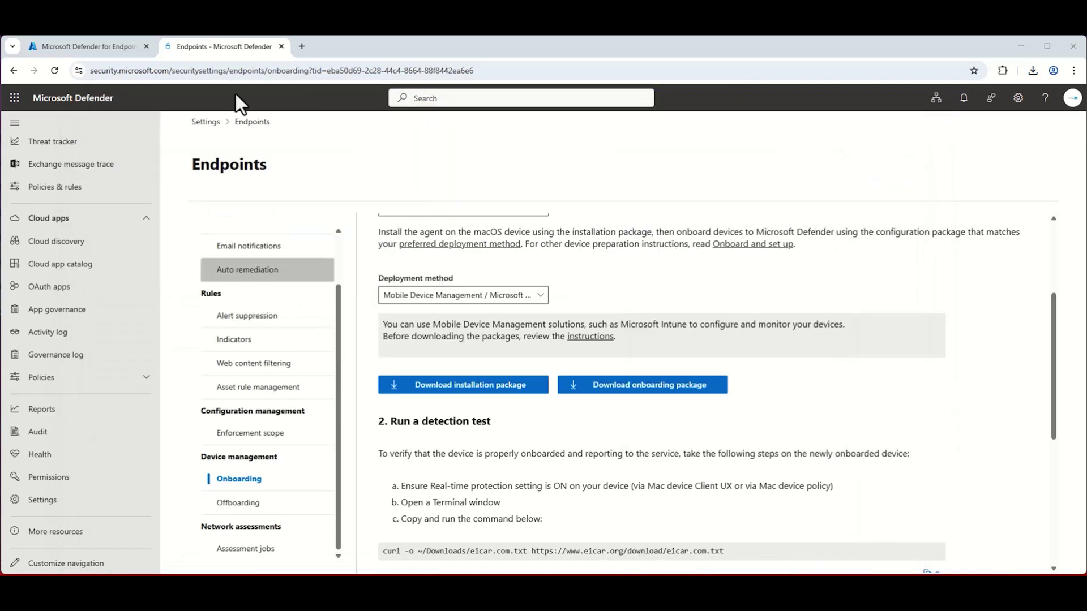
{"action": "left_click", "coordinate": [85, 47]}
{"action": "left_click", "coordinate": [51, 189]}
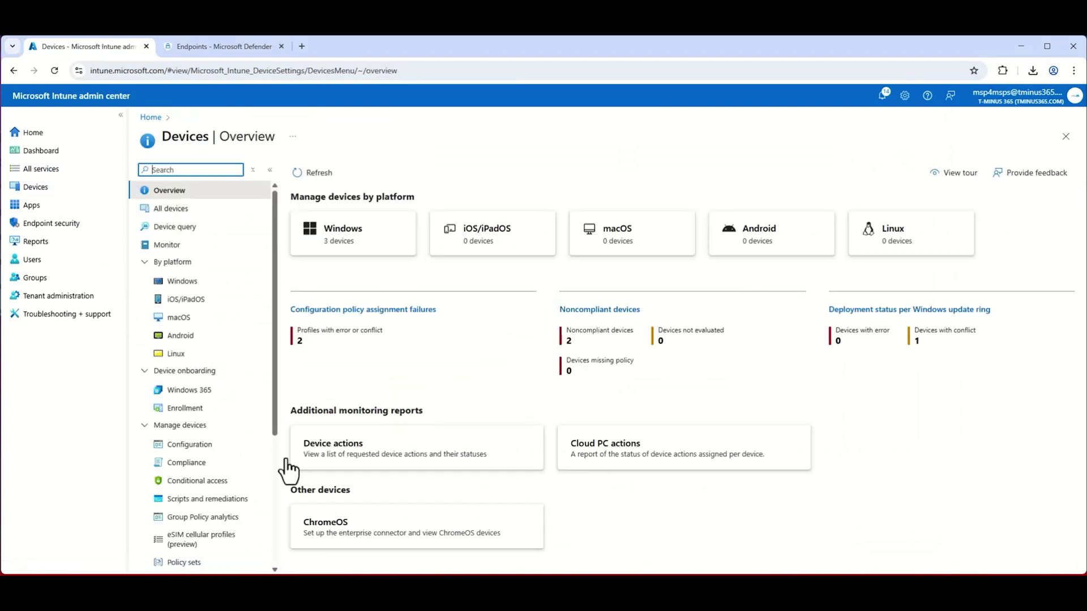
Start a new macOS configuration profile using the Templates > Custom template.
{"action": "left_click", "coordinate": [189, 317]}
{"action": "left_click", "coordinate": [195, 280]}
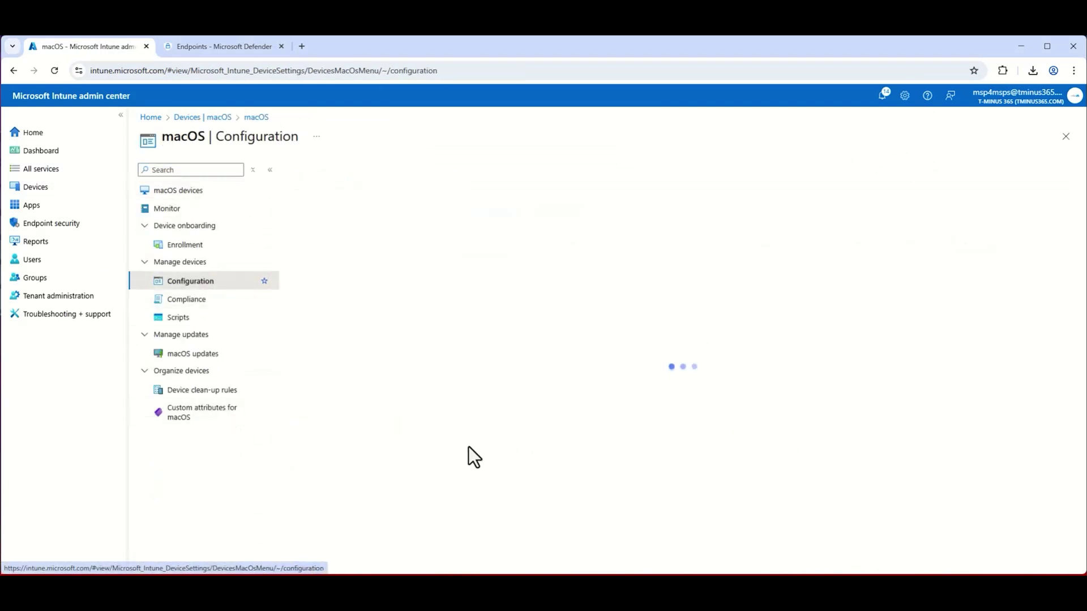
{"action": "left_click", "coordinate": [315, 211]}
{"action": "left_click", "coordinate": [331, 237]}
{"action": "left_click", "coordinate": [841, 206]}
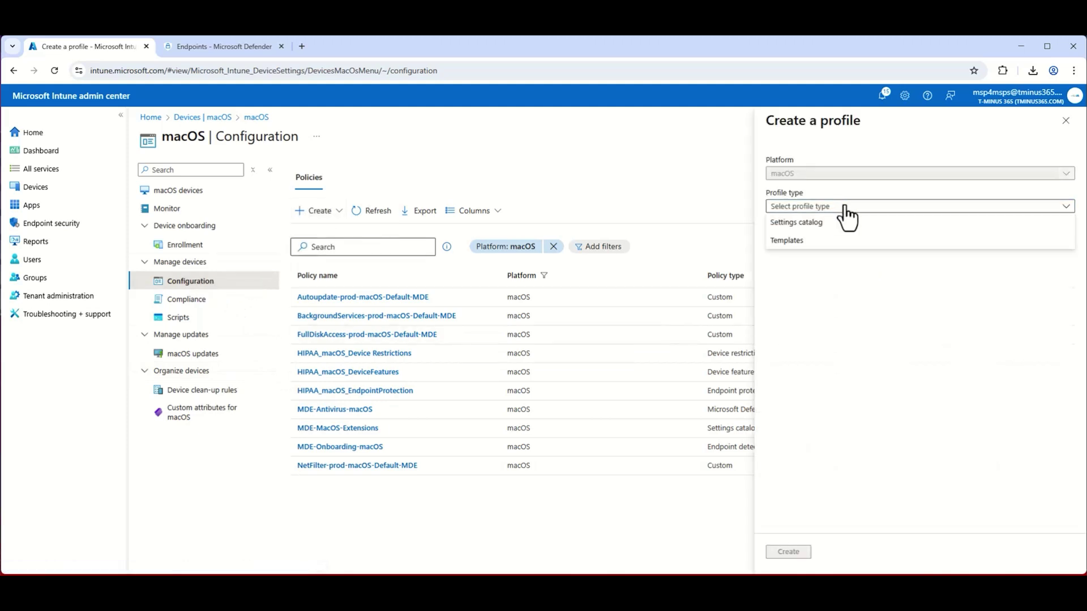
{"action": "left_click", "coordinate": [818, 243]}
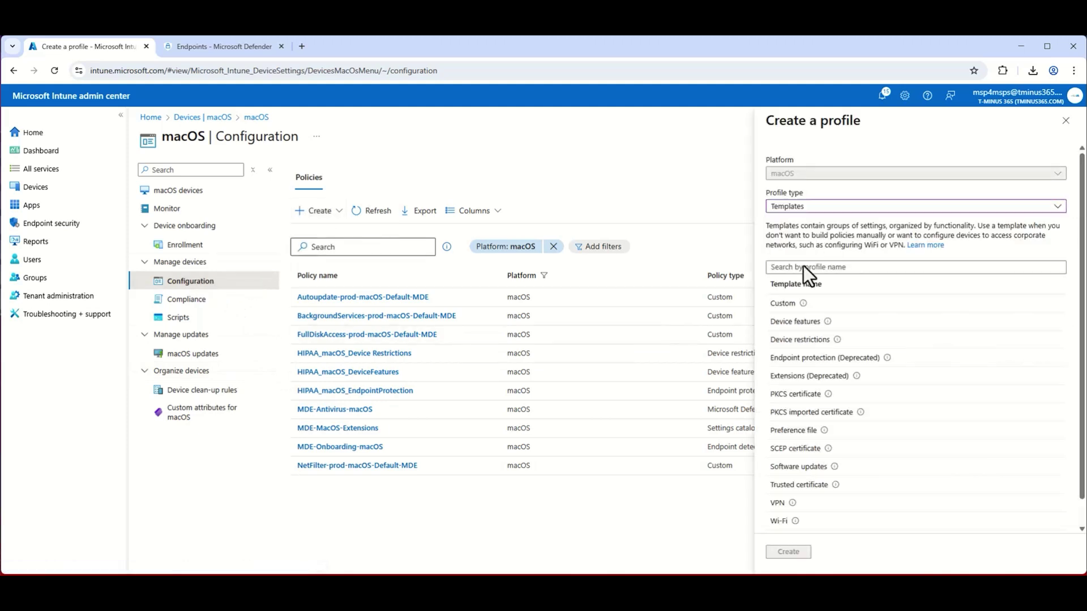
{"action": "left_click", "coordinate": [781, 303]}
{"action": "left_click", "coordinate": [787, 553]}
Name the profile kext-MacOS, set the configuration name 'kext', and upload kext.xml.
{"action": "left_click", "coordinate": [308, 204]}
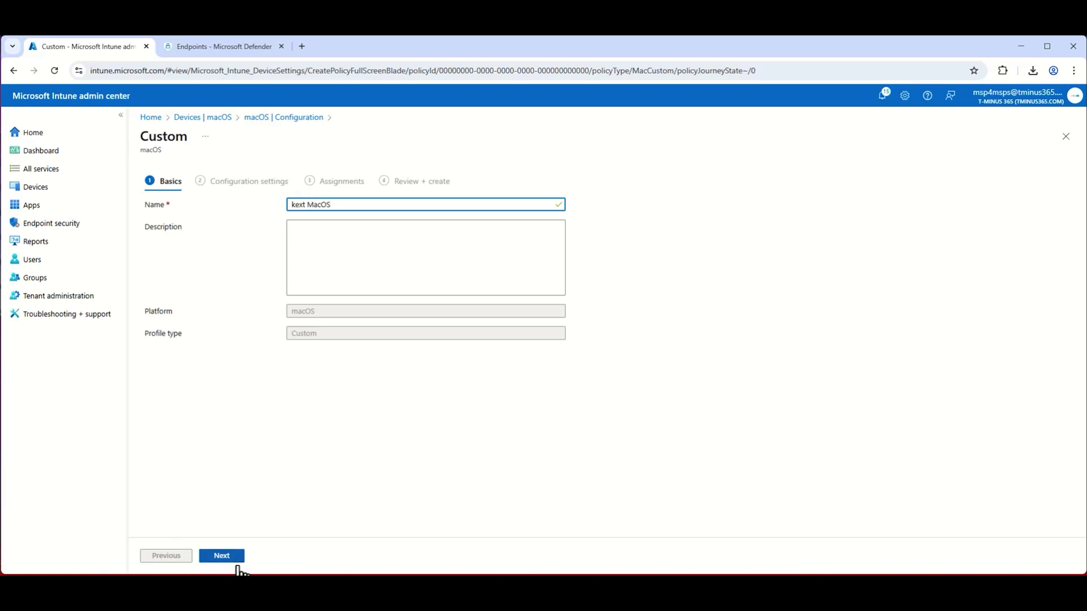
{"action": "left_click", "coordinate": [234, 555]}
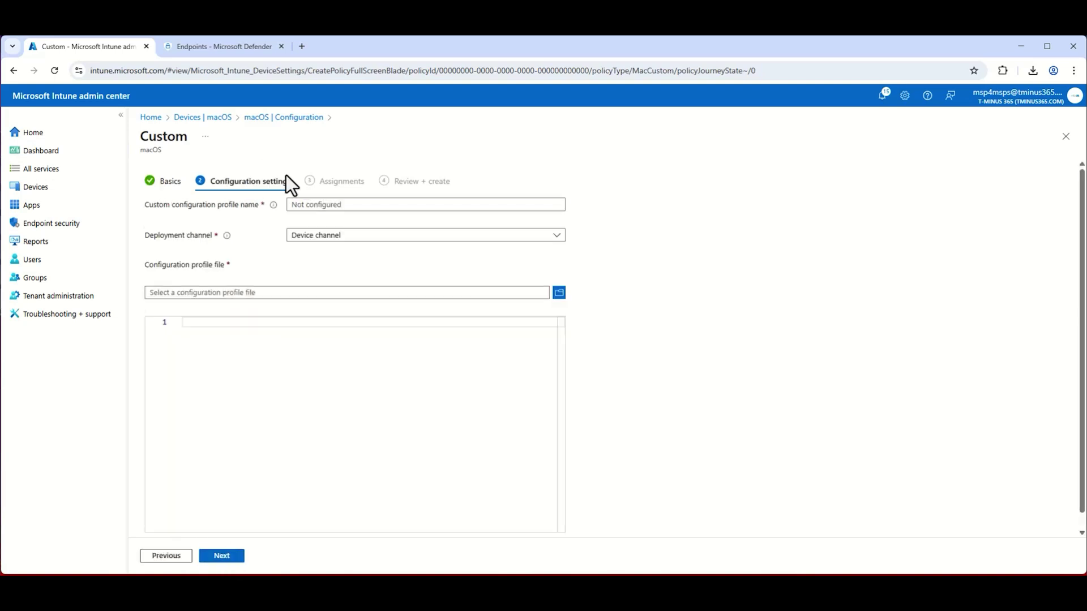
{"action": "left_click", "coordinate": [330, 206]}
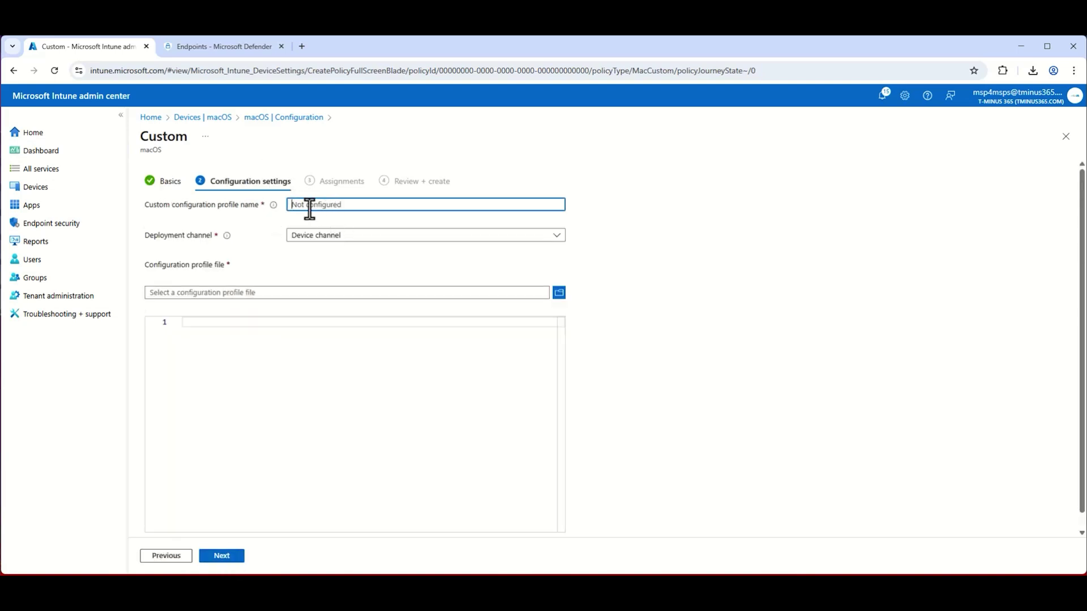
{"action": "type", "text": "kext-MacOS"}
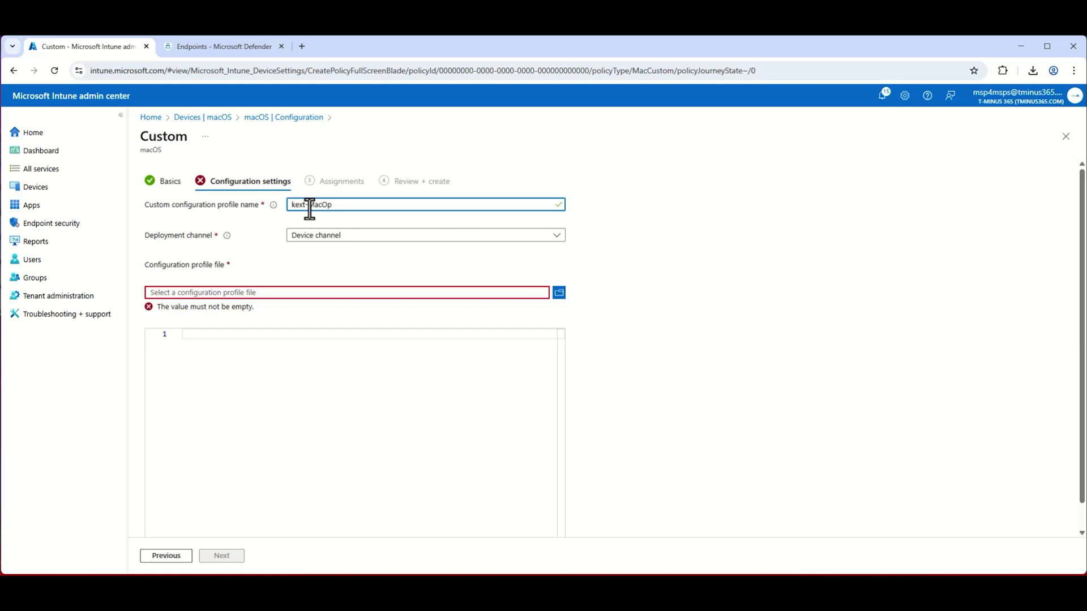
{"action": "left_click", "coordinate": [560, 292]}
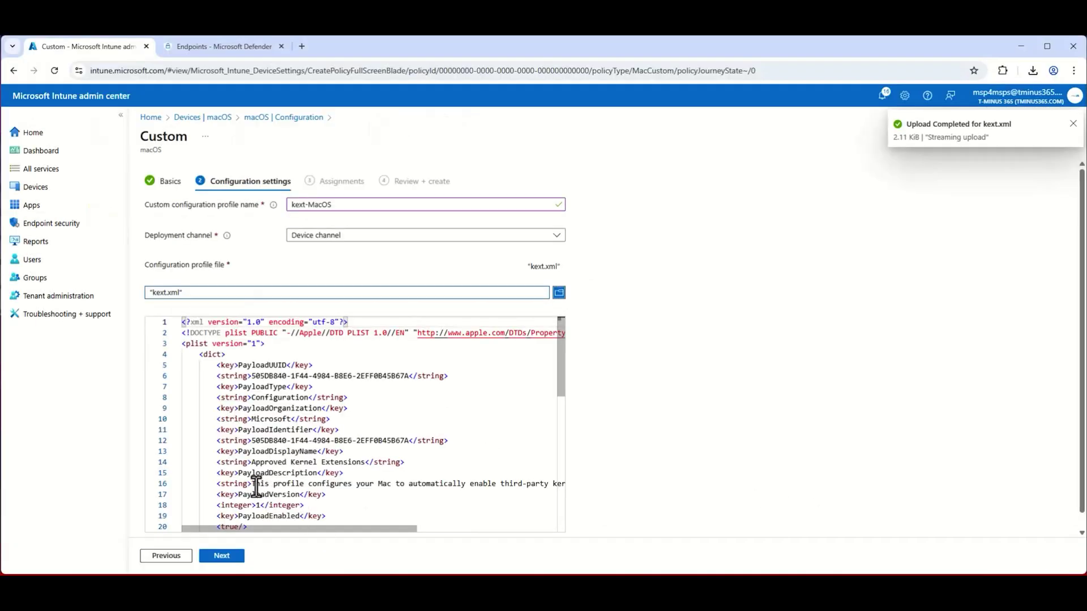
Review the uploaded kext.xml content and advance through Assignments to Review + create.
{"action": "left_click_drag", "start_coordinate": [250, 486], "coordinate": [556, 490]}
{"action": "scroll", "coordinate": [336, 499], "scroll_direction": "down", "scroll_amount": 1}
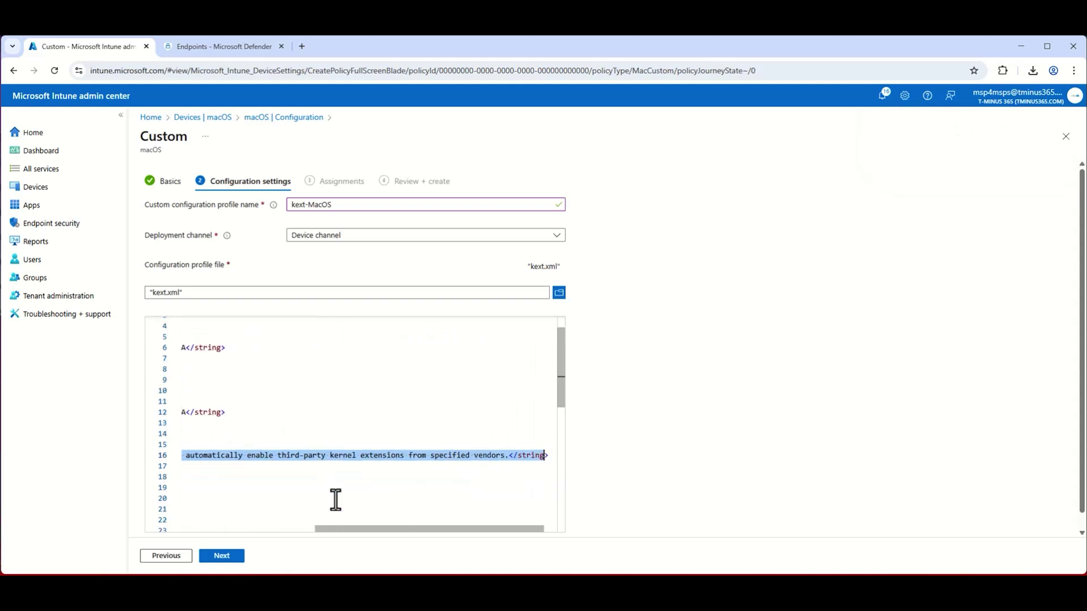
{"action": "left_click_drag", "start_coordinate": [338, 524], "coordinate": [271, 492]}
{"action": "left_click", "coordinate": [281, 481]}
{"action": "scroll", "coordinate": [308, 444], "scroll_direction": "up", "scroll_amount": 2}
{"action": "scroll", "coordinate": [303, 441], "scroll_direction": "down", "scroll_amount": 5}
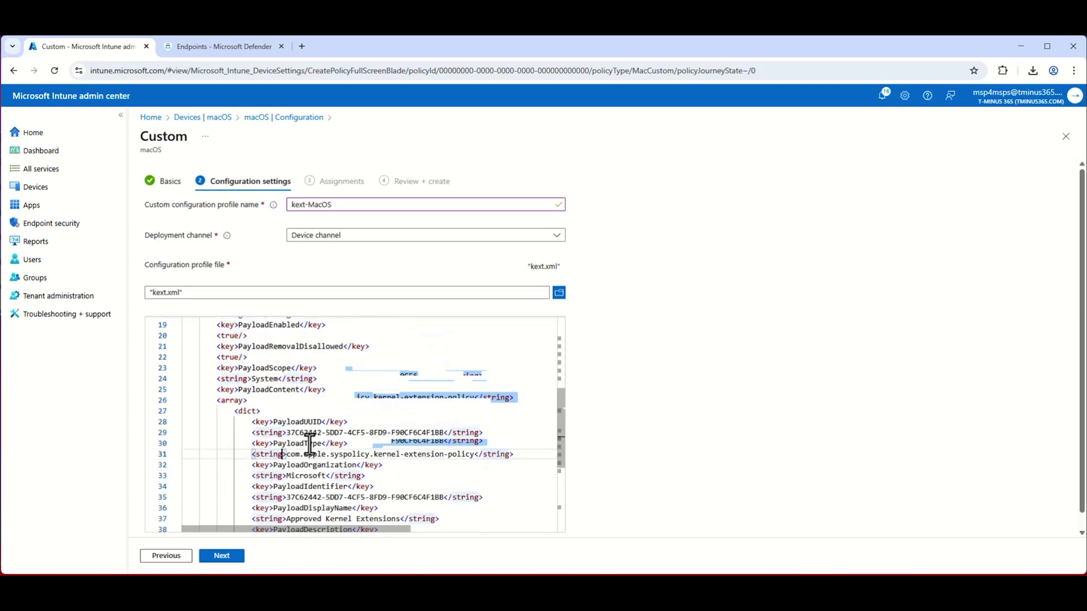
{"action": "scroll", "coordinate": [318, 440], "scroll_direction": "down", "scroll_amount": 2}
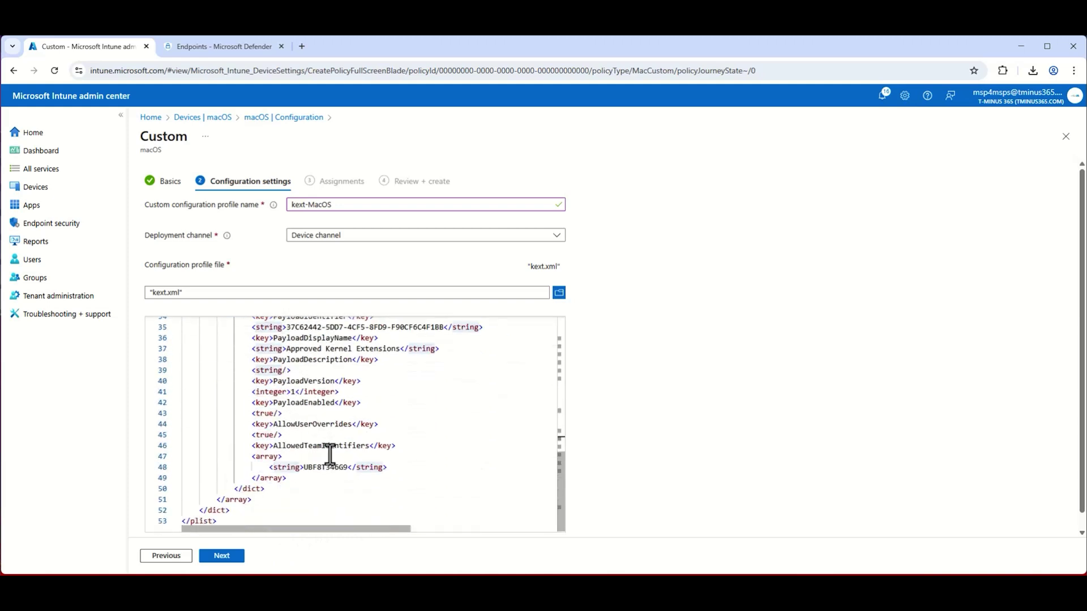
{"action": "scroll", "coordinate": [331, 444], "scroll_direction": "up", "scroll_amount": 10}
{"action": "left_click", "coordinate": [400, 456]}
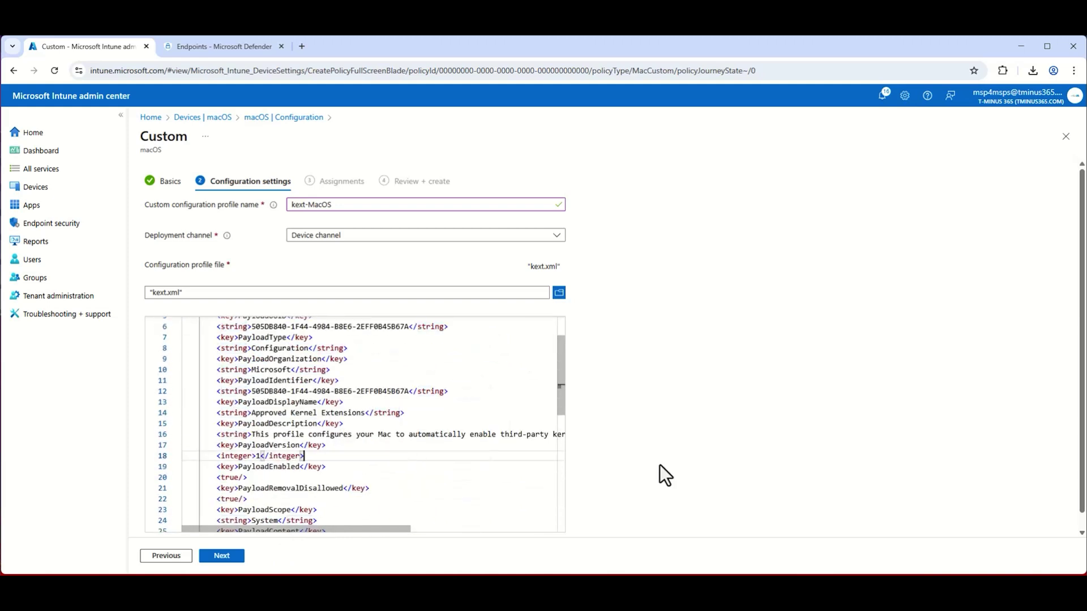
{"action": "left_click", "coordinate": [222, 555]}
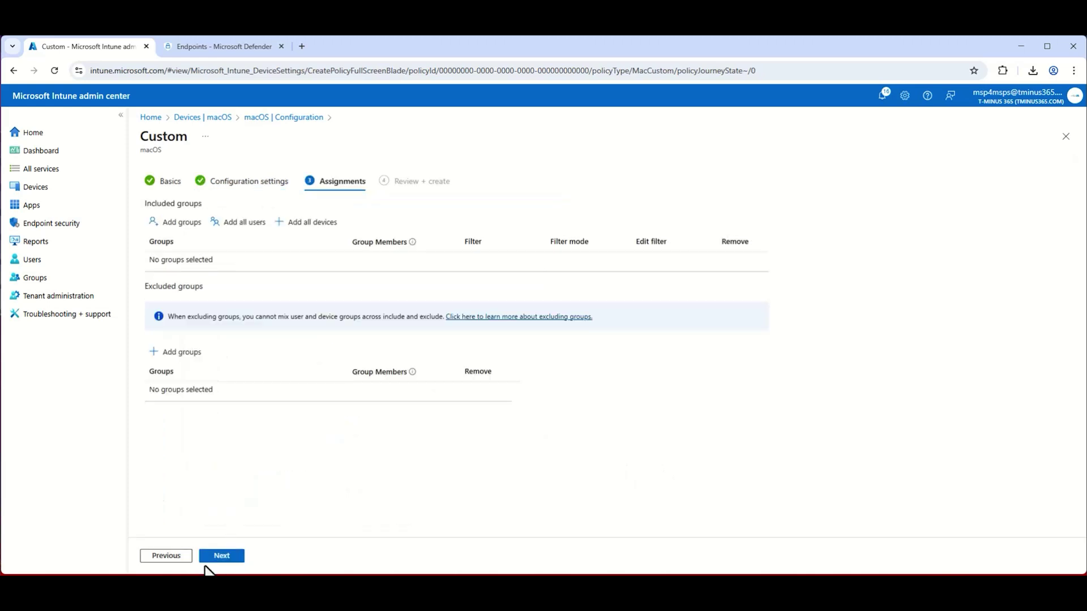
{"action": "left_click", "coordinate": [221, 557]}
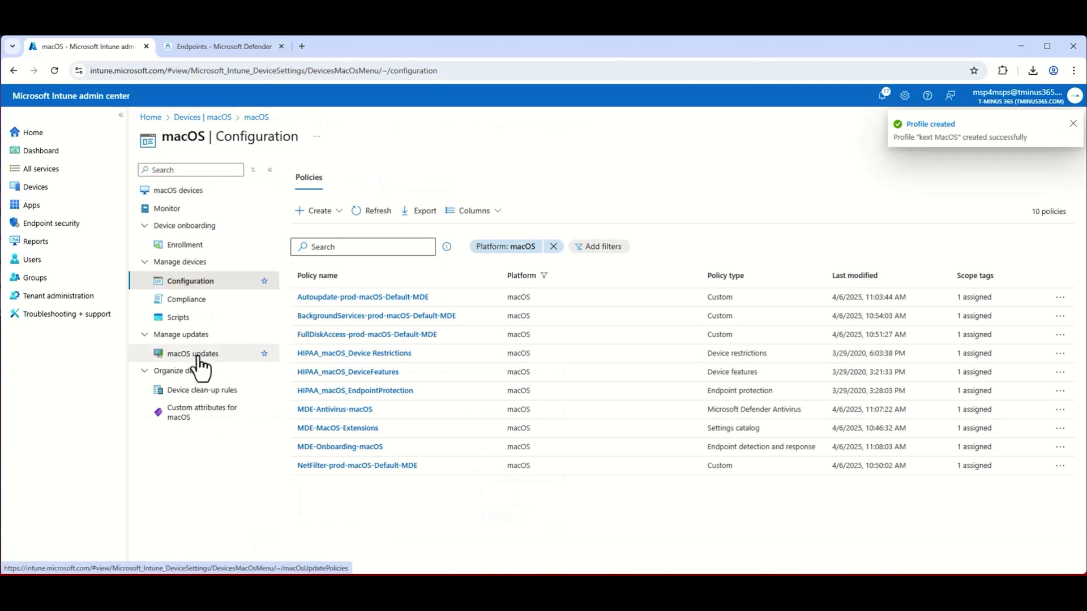
Start another macOS configuration profile from the Templates > Custom template.
{"action": "left_click", "coordinate": [338, 210]}
{"action": "left_click", "coordinate": [346, 232]}
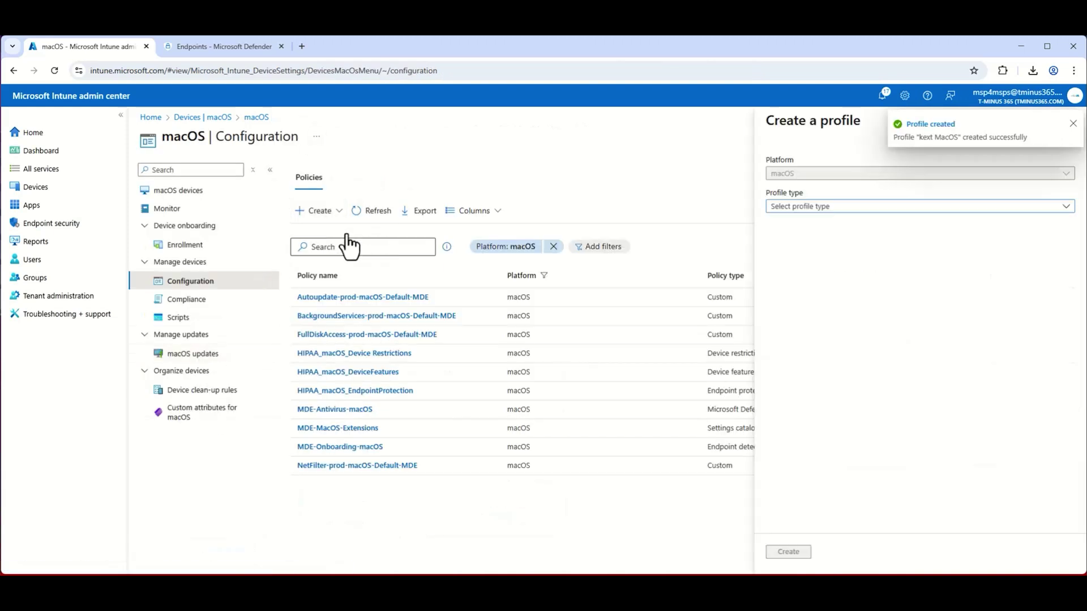
{"action": "left_click", "coordinate": [815, 206]}
{"action": "left_click", "coordinate": [821, 241]}
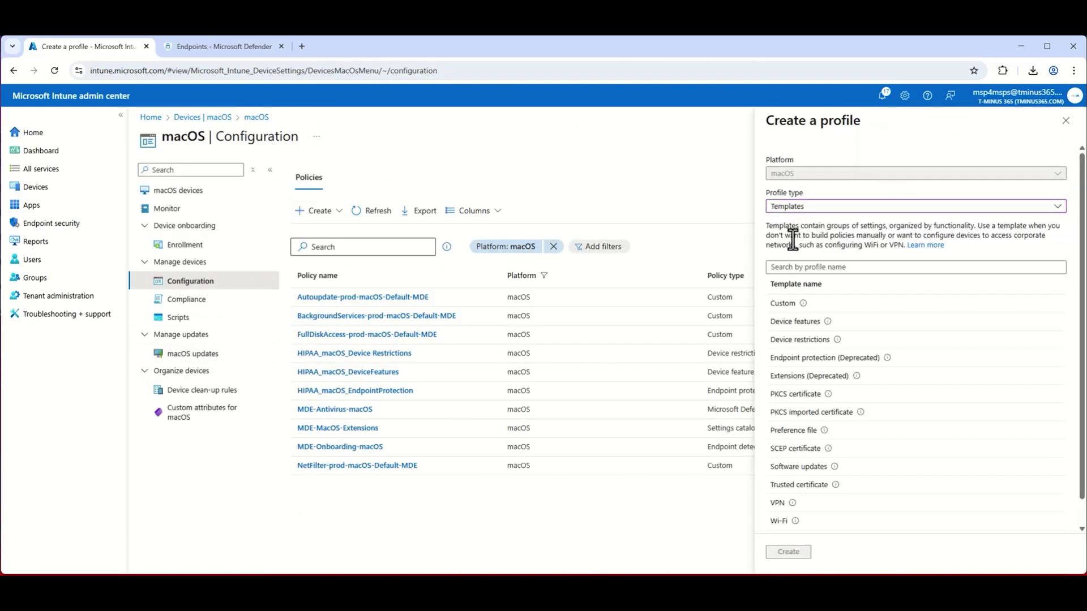
{"action": "left_click", "coordinate": [790, 305]}
{"action": "left_click", "coordinate": [788, 551]}
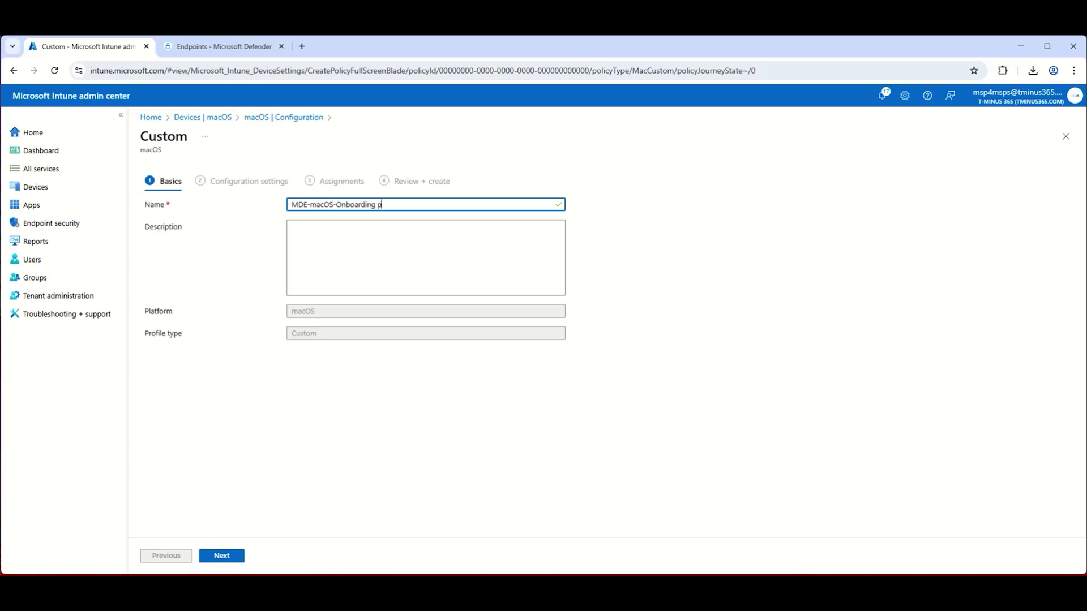
Name it MDE-macOS-OnboardingPackage and upload WindowsDefenderATPOnboarding.xml.
{"action": "key", "text": "ctrl+a"}
{"action": "key", "text": "ctrl+c"}
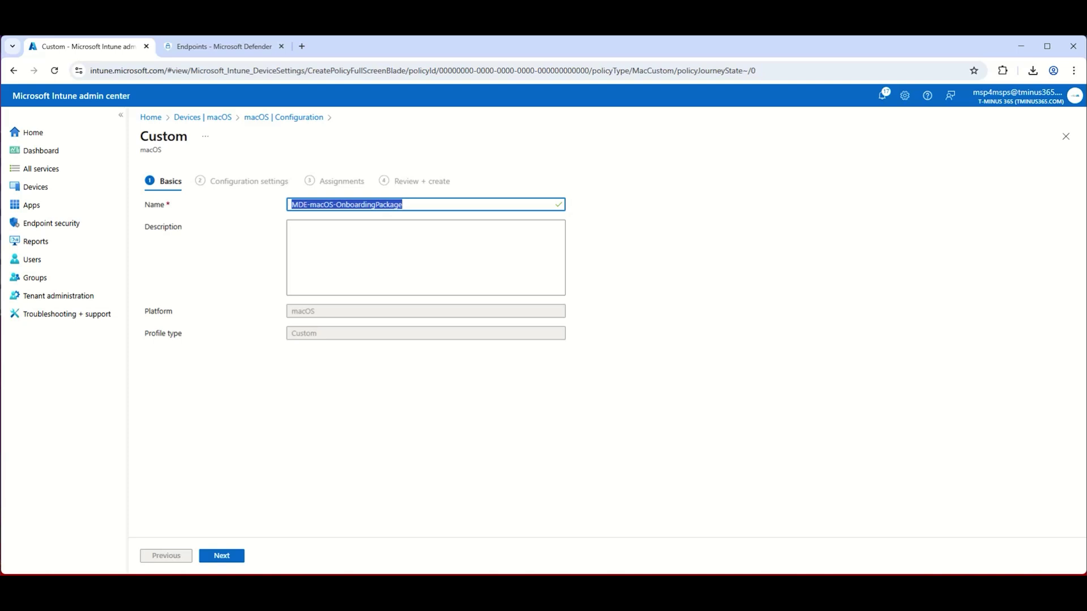
{"action": "left_click", "coordinate": [221, 556]}
{"action": "left_click", "coordinate": [345, 204]}
{"action": "key", "text": "ctrl+v"}
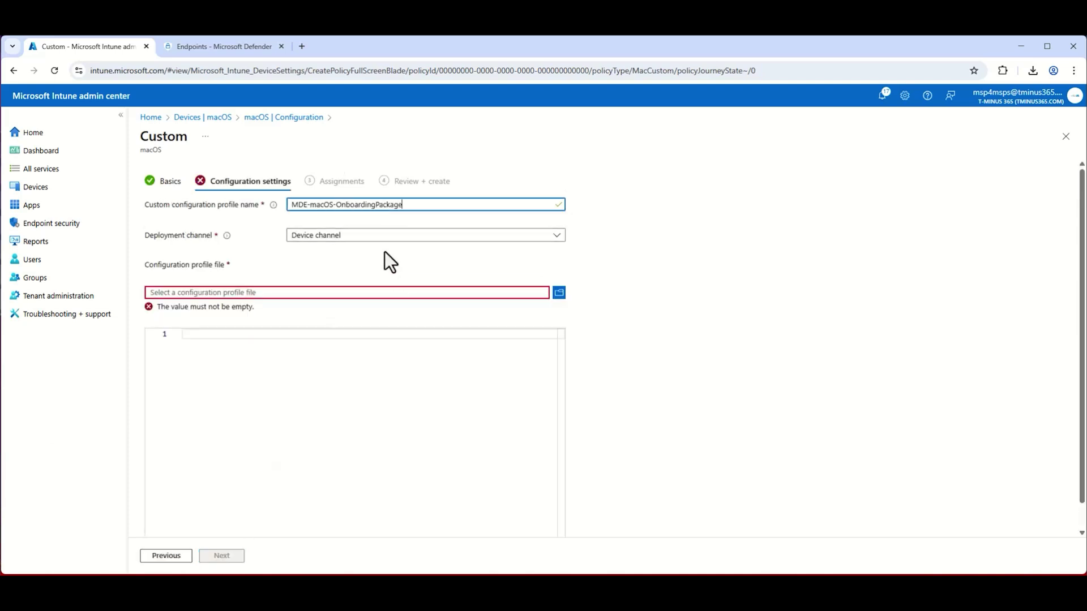
{"action": "left_click", "coordinate": [559, 293]}
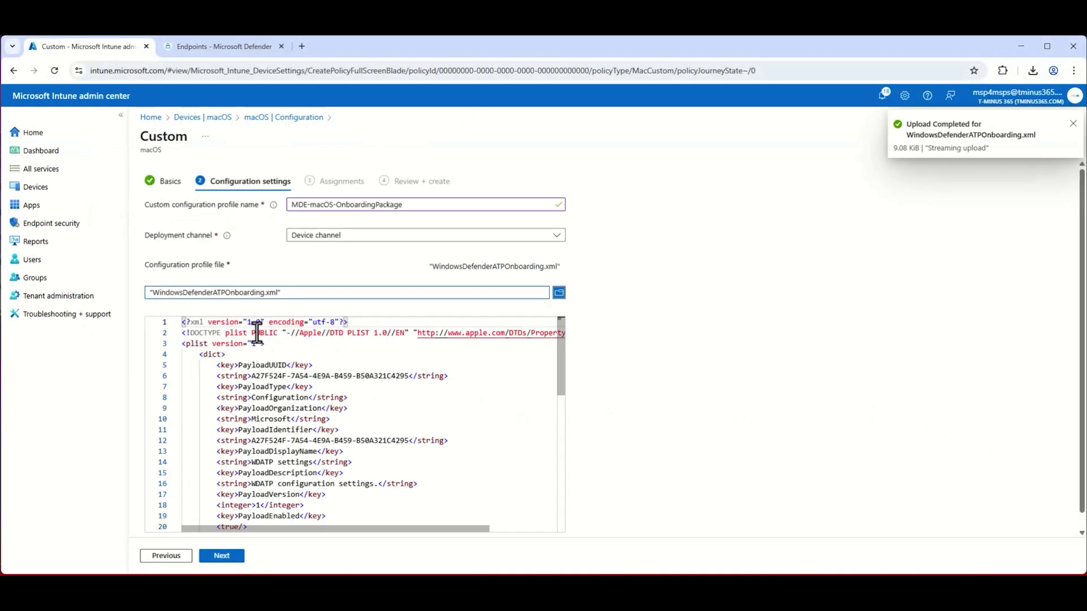
Advance through Assignments and Review + create, then create the onboarding profile.
{"action": "scroll", "coordinate": [302, 365], "scroll_direction": "down", "scroll_amount": 5}
{"action": "scroll", "coordinate": [163, 504], "scroll_direction": "up", "scroll_amount": 5}
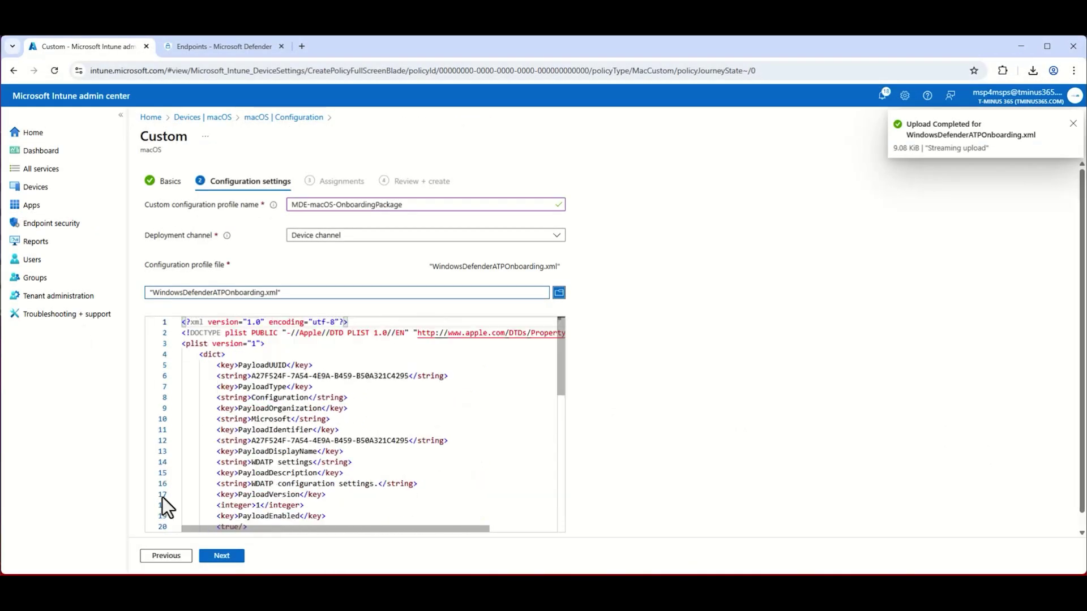
{"action": "scroll", "coordinate": [187, 521], "scroll_direction": "down", "scroll_amount": 10}
{"action": "left_click", "coordinate": [214, 558]}
{"action": "left_click", "coordinate": [214, 562]}
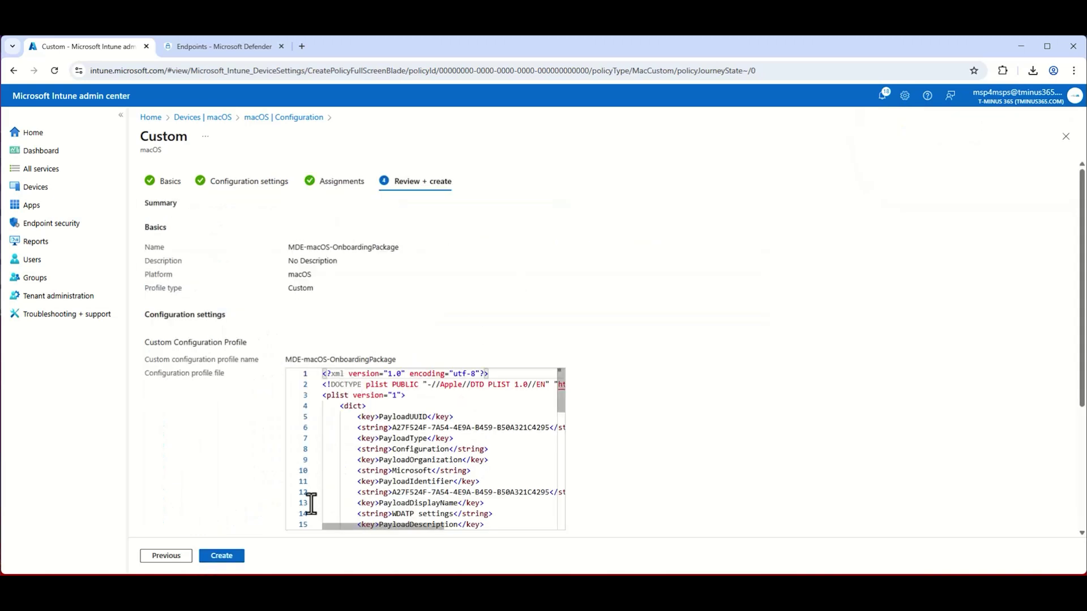
{"action": "left_click", "coordinate": [238, 559]}
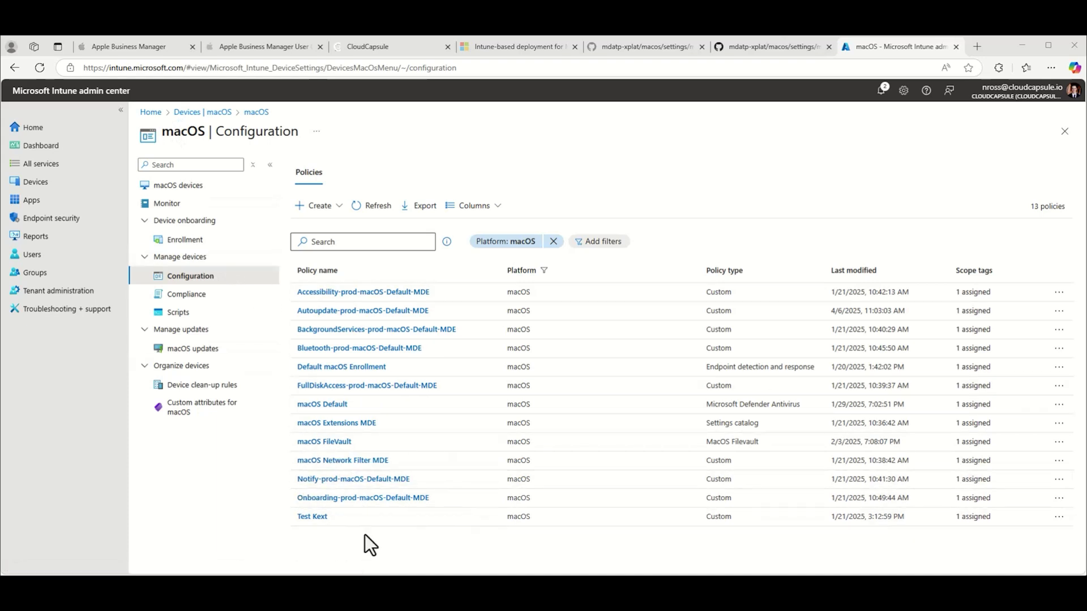
{"action": "left_click_drag", "start_coordinate": [352, 441], "coordinate": [299, 447]}
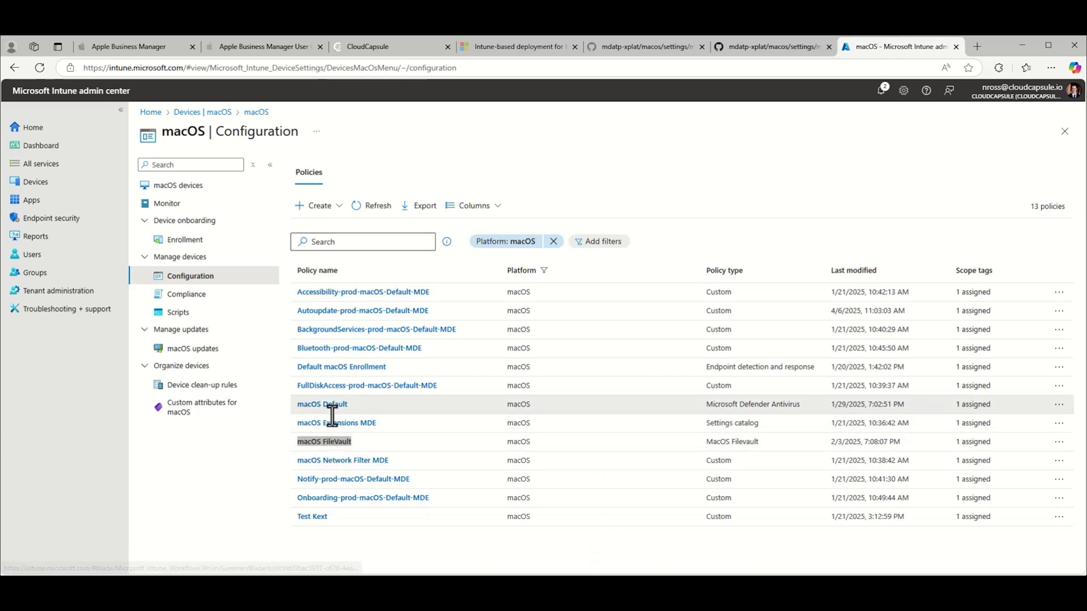
Open the MacBook Pro from macOS devices and show its Device configuration statuses.
{"action": "left_click", "coordinate": [243, 187]}
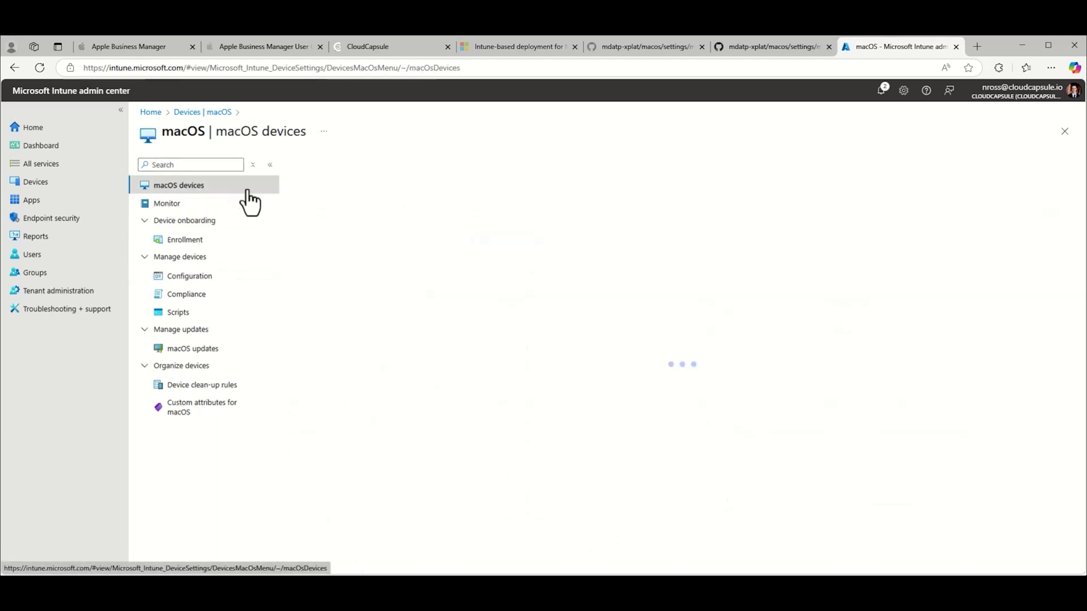
{"action": "left_click", "coordinate": [331, 297]}
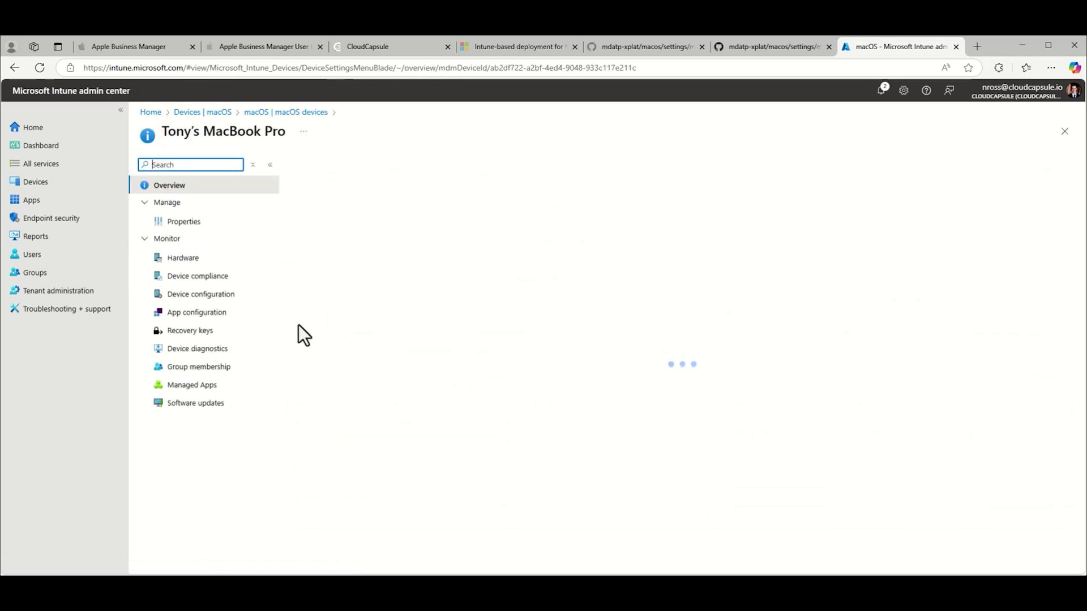
{"action": "left_click", "coordinate": [175, 318]}
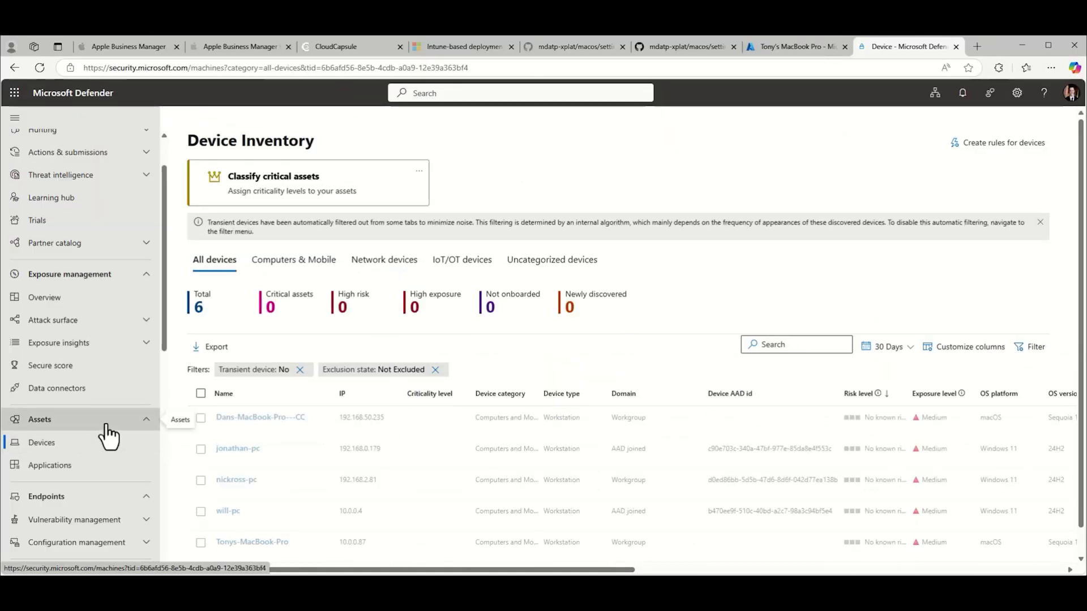
Open the Tonys-MacBook-Pro device page from the Defender device inventory.
{"action": "scroll", "coordinate": [243, 388], "scroll_direction": "down", "scroll_amount": 1}
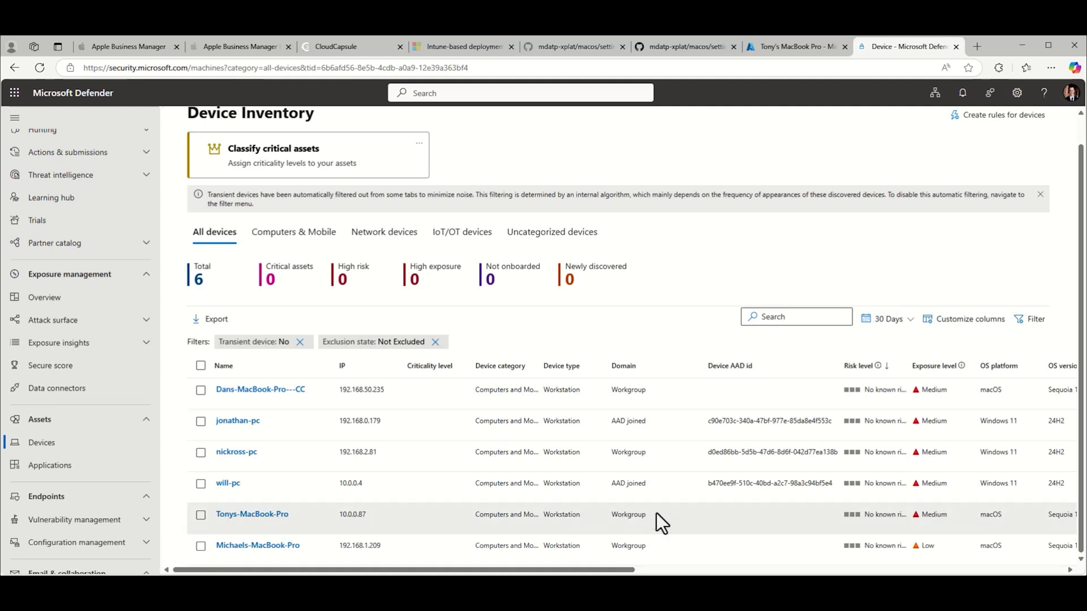
{"action": "left_click", "coordinate": [271, 515]}
{"action": "left_click", "coordinate": [271, 515]}
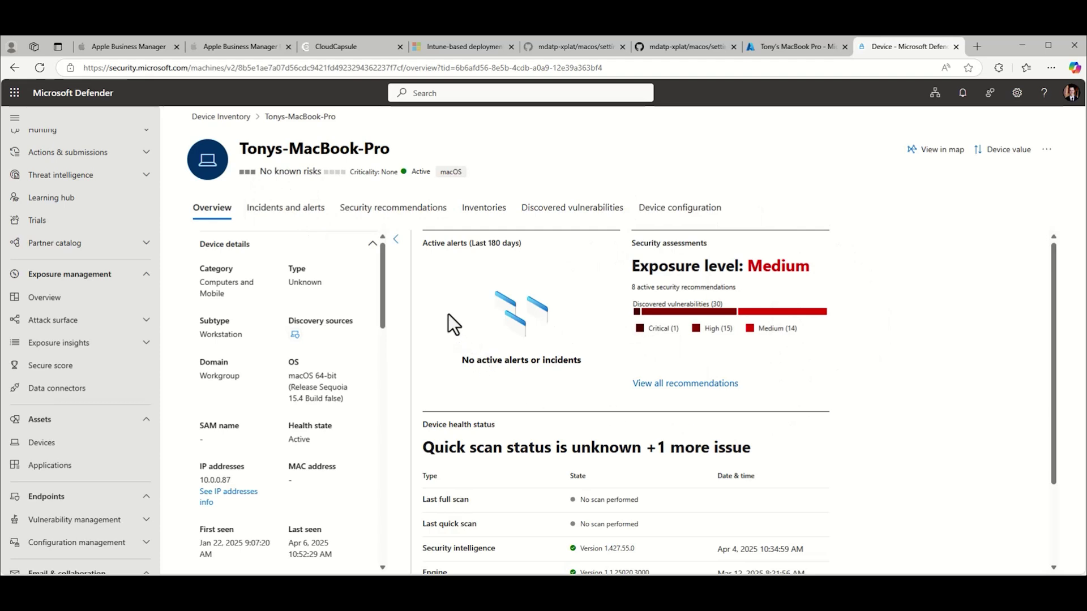
Review the 8 security recommendations, then browse the 77-item software inventory.
{"action": "left_click", "coordinate": [435, 211]}
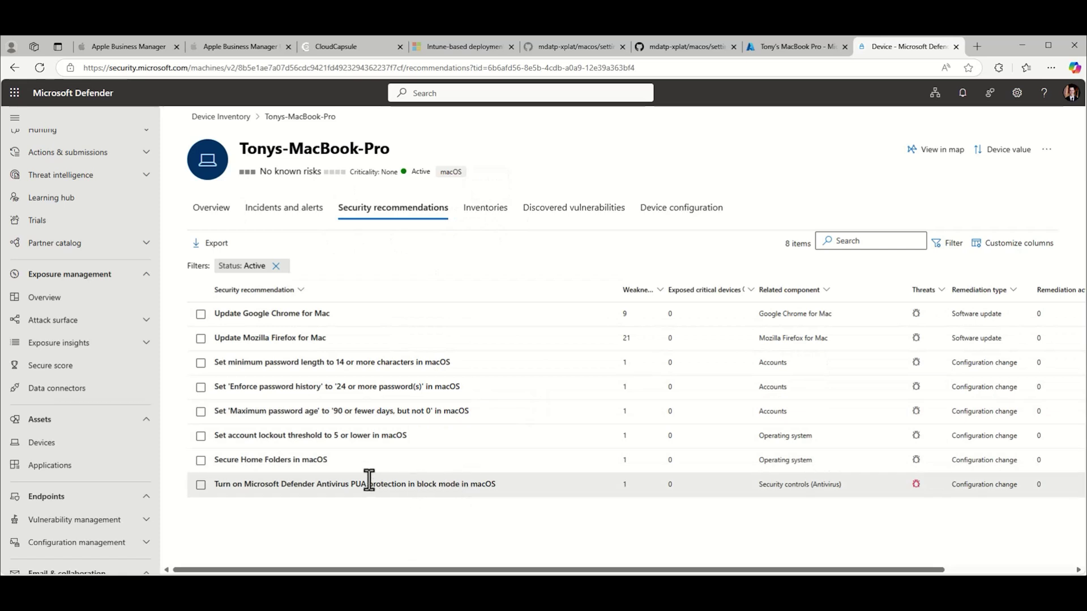
{"action": "left_click", "coordinate": [510, 208]}
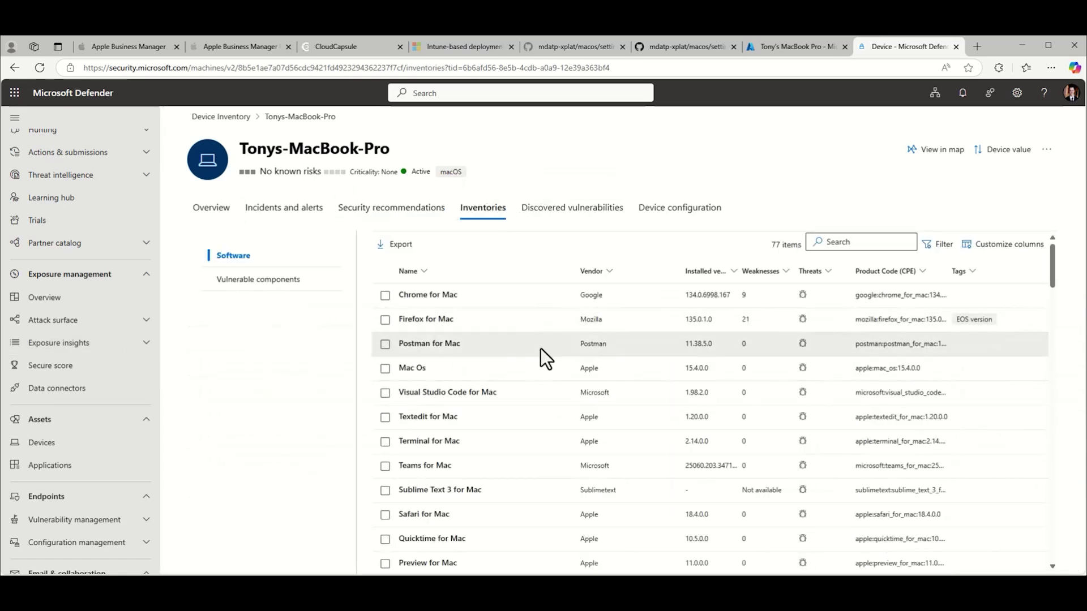
{"action": "scroll", "coordinate": [501, 415], "scroll_direction": "down", "scroll_amount": 6}
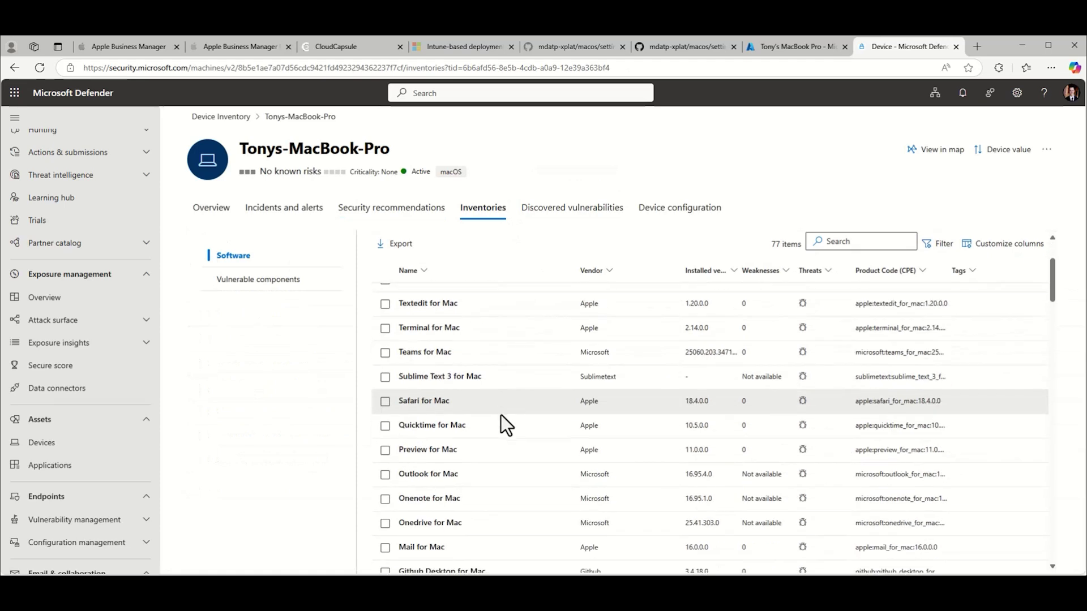
{"action": "scroll", "coordinate": [508, 426], "scroll_direction": "down", "scroll_amount": 3}
{"action": "scroll", "coordinate": [511, 423], "scroll_direction": "up", "scroll_amount": 7}
{"action": "scroll", "coordinate": [510, 424], "scroll_direction": "up", "scroll_amount": 3}
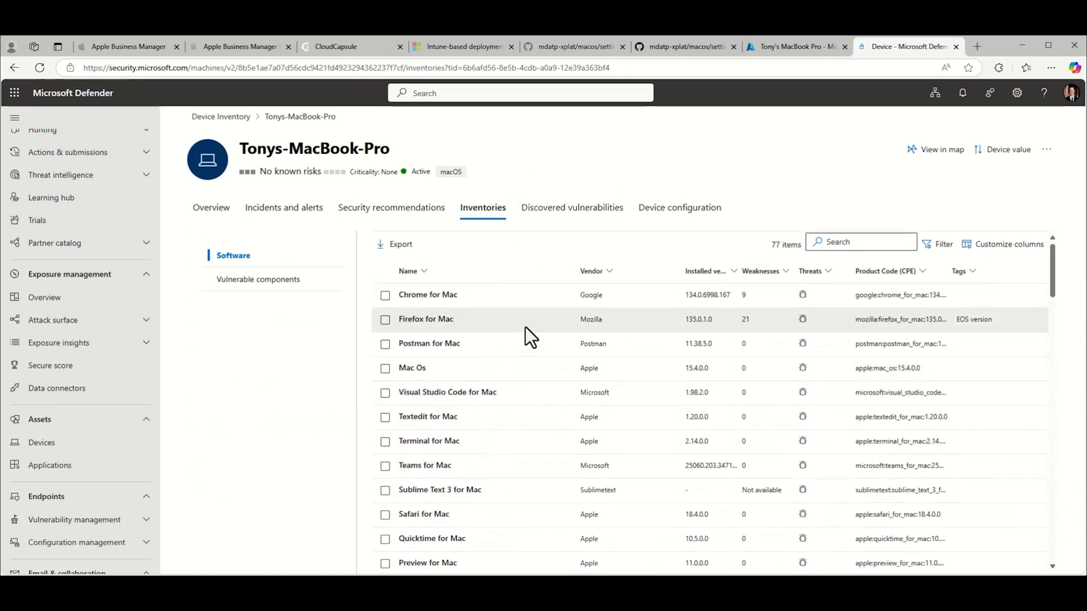